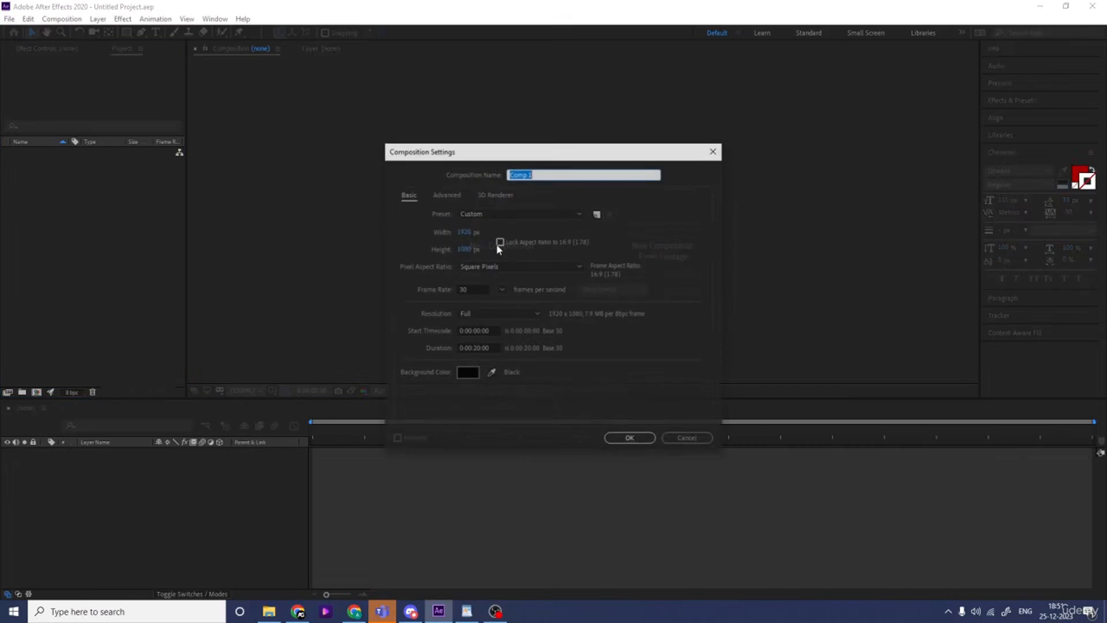
Create a composition named Main Animation with a 10-second duration and a black background
type("Main Animation")
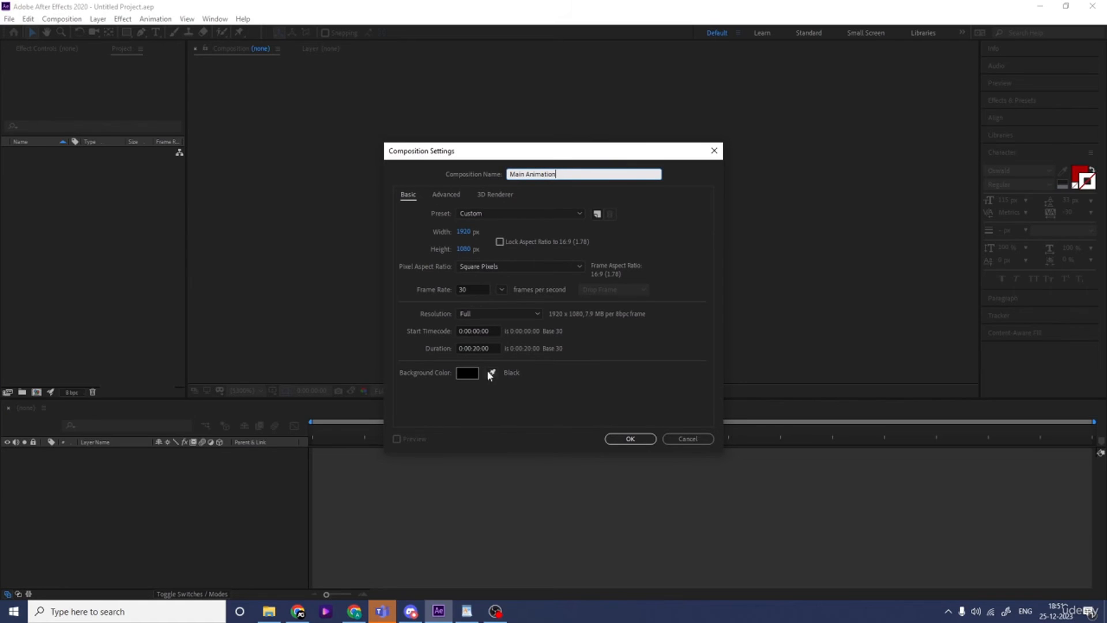
left_click(476, 349)
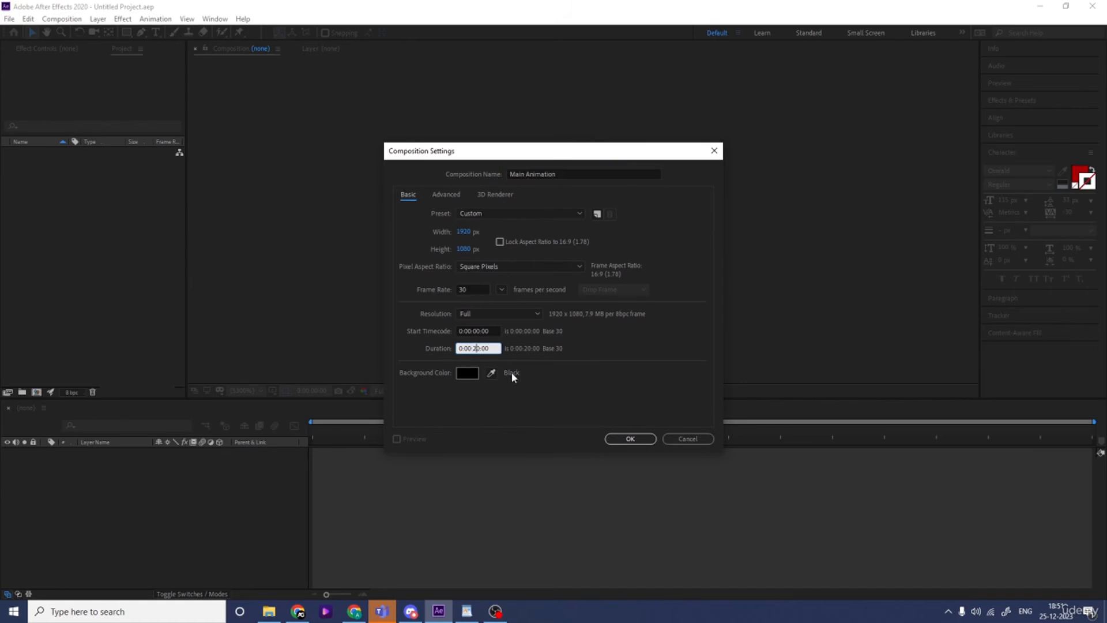
key("BackSpace")
type("10")
left_click(467, 372)
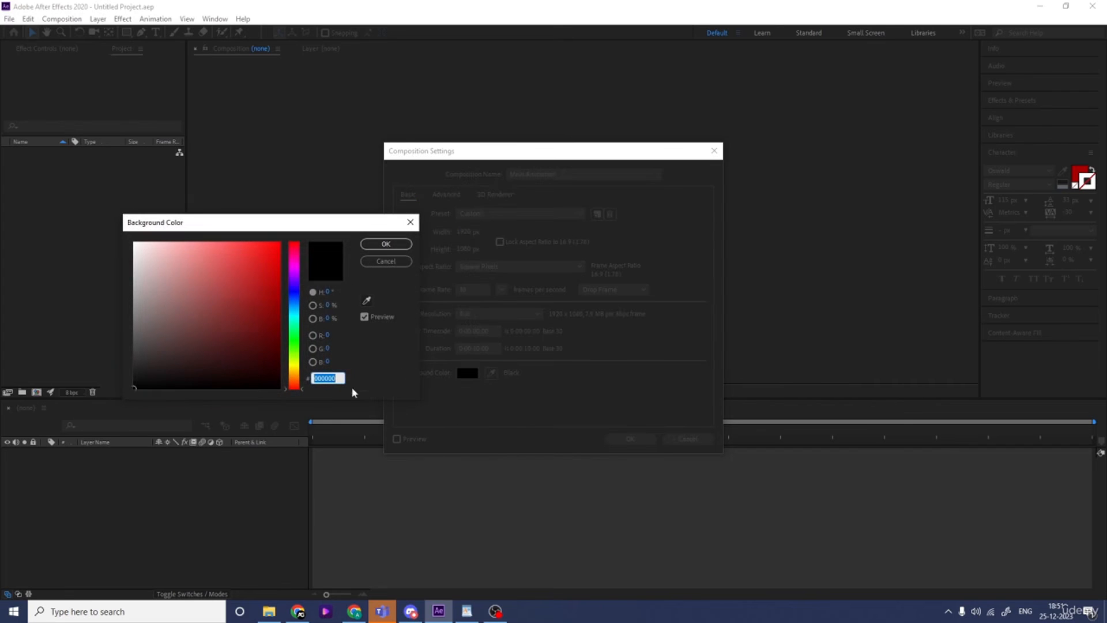
left_click(372, 245)
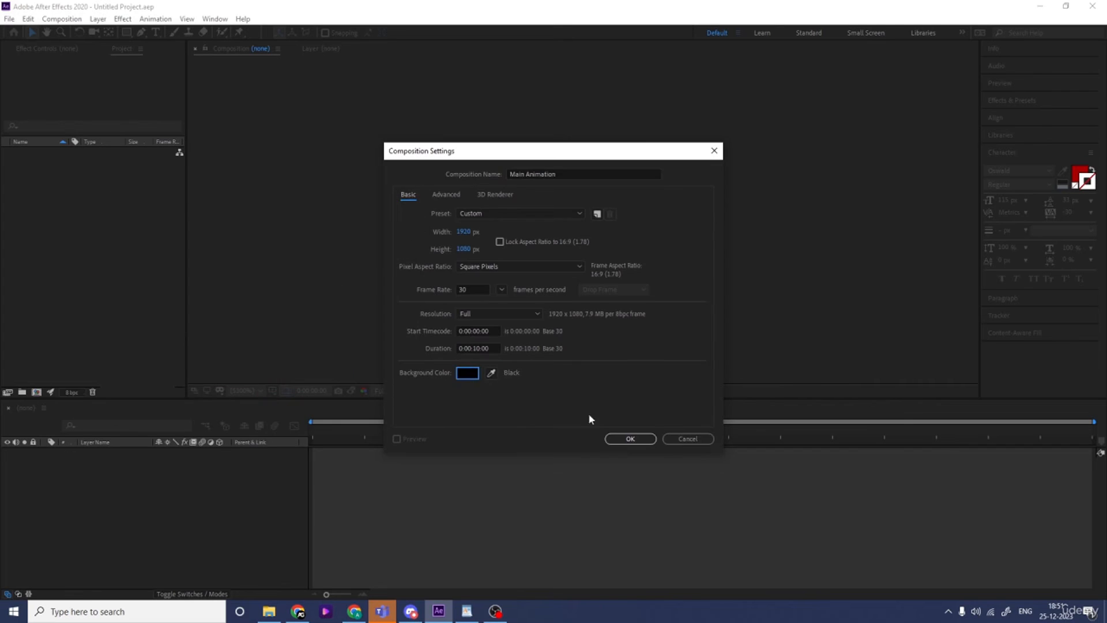
left_click(629, 439)
Turn on the Title/Action Safe guides and add a text layer reading T in white near the composition's centre
left_click(272, 391)
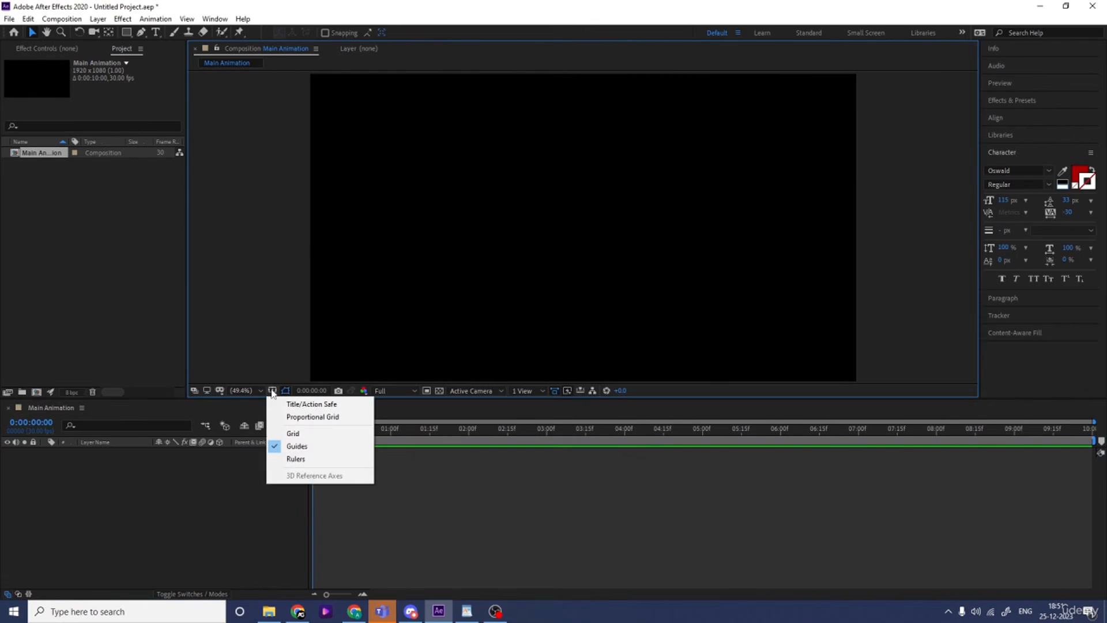
left_click(306, 403)
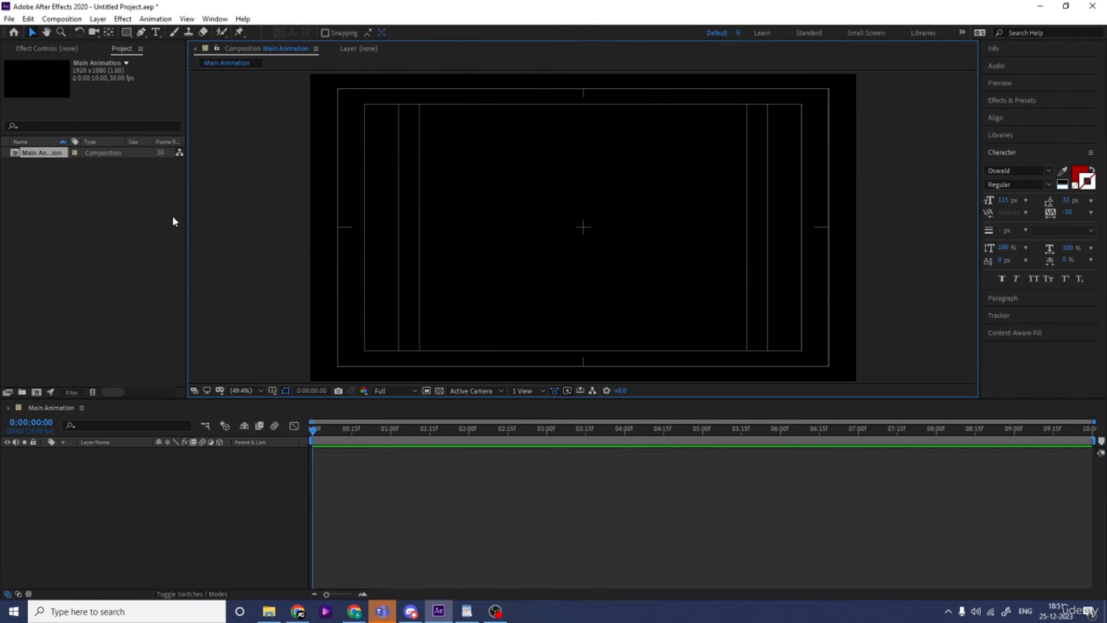
left_click(156, 32)
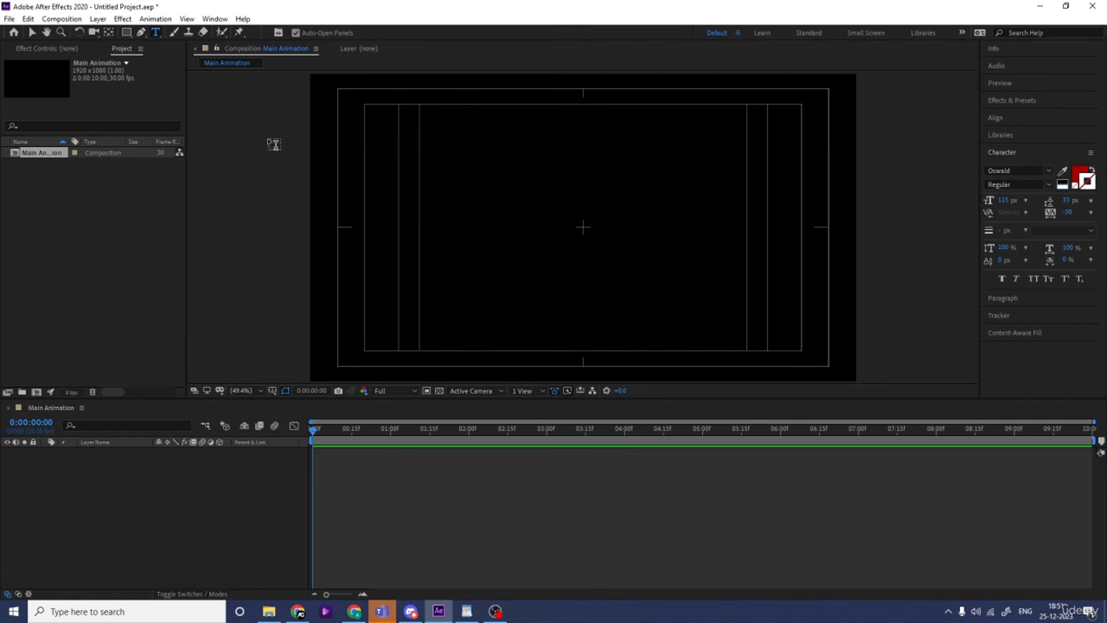
left_click(1079, 175)
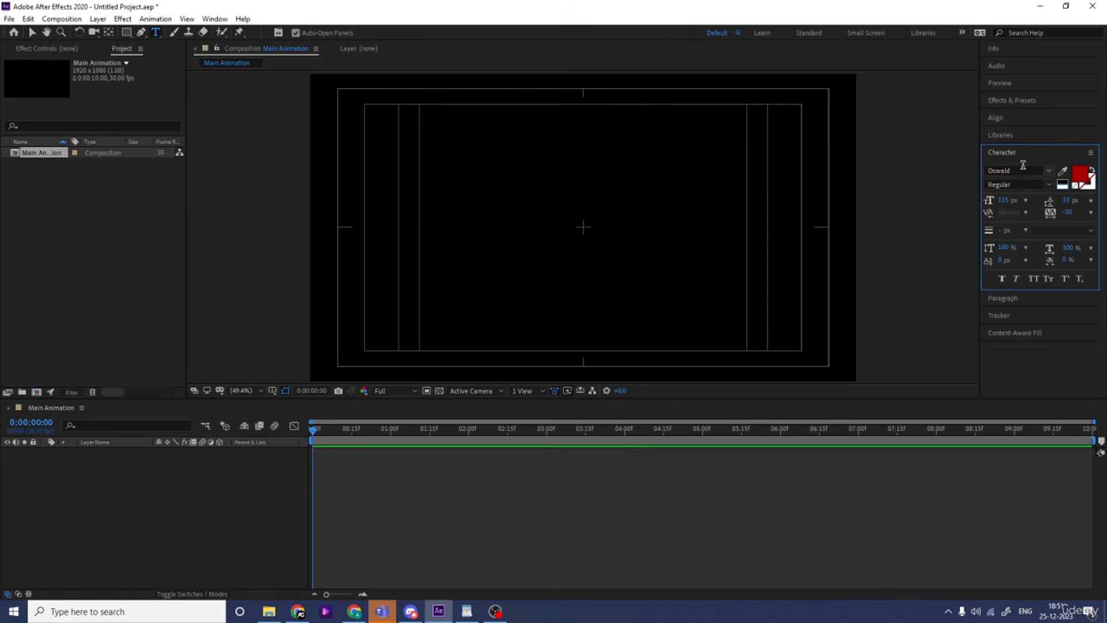
left_click(1062, 183)
left_click(576, 243)
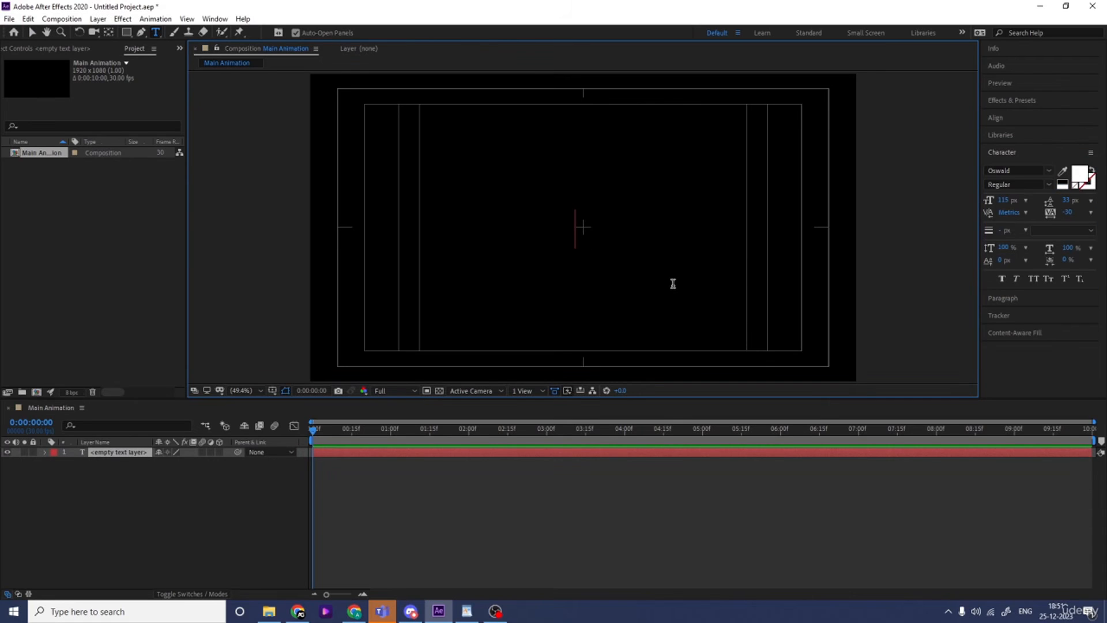
type("T")
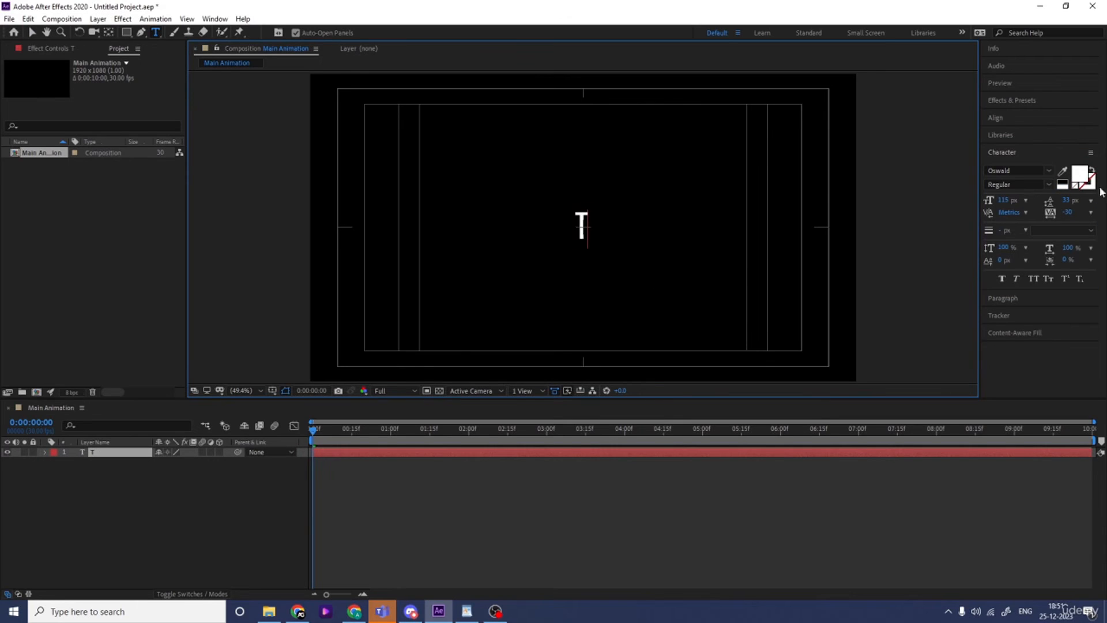
Set the letter T to Bold and enlarge its font size to about 162 px
key("ctrl+a")
left_click(1049, 185)
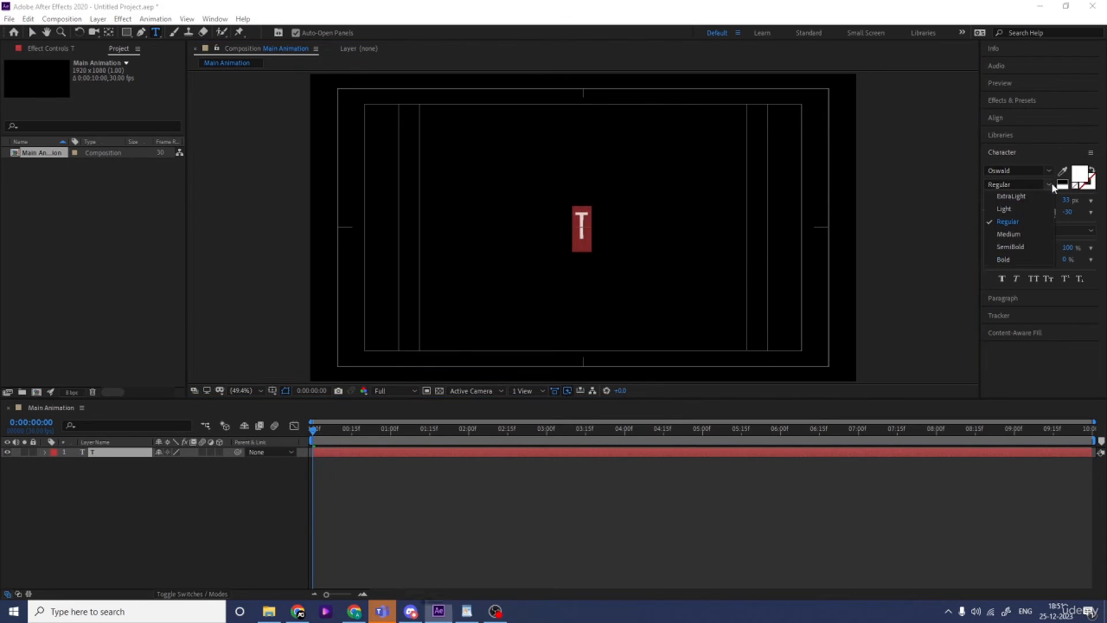
left_click(999, 258)
left_click(83, 487)
left_click(99, 457)
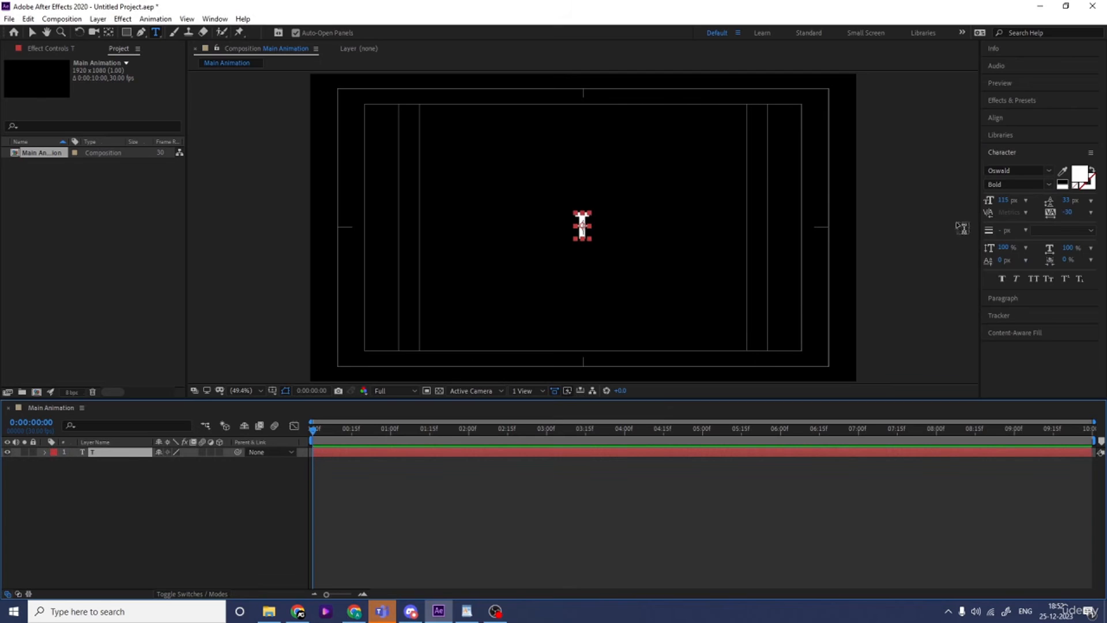
left_click_drag(1006, 203, 1028, 196)
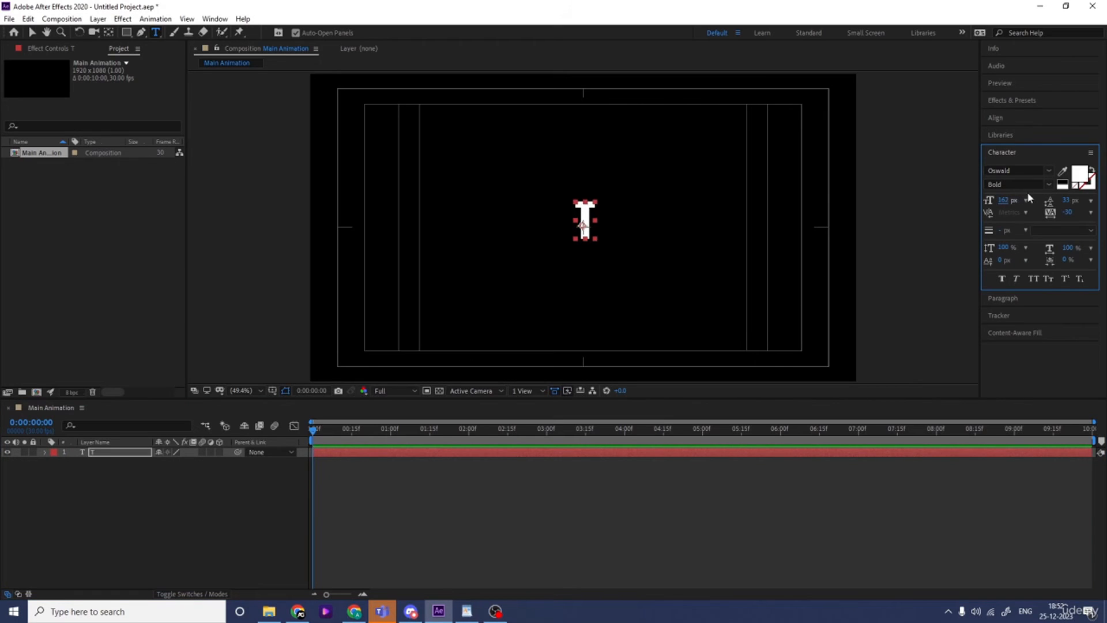
Centre the T layer horizontally and vertically in the composition
left_click(1001, 117)
left_click(1011, 147)
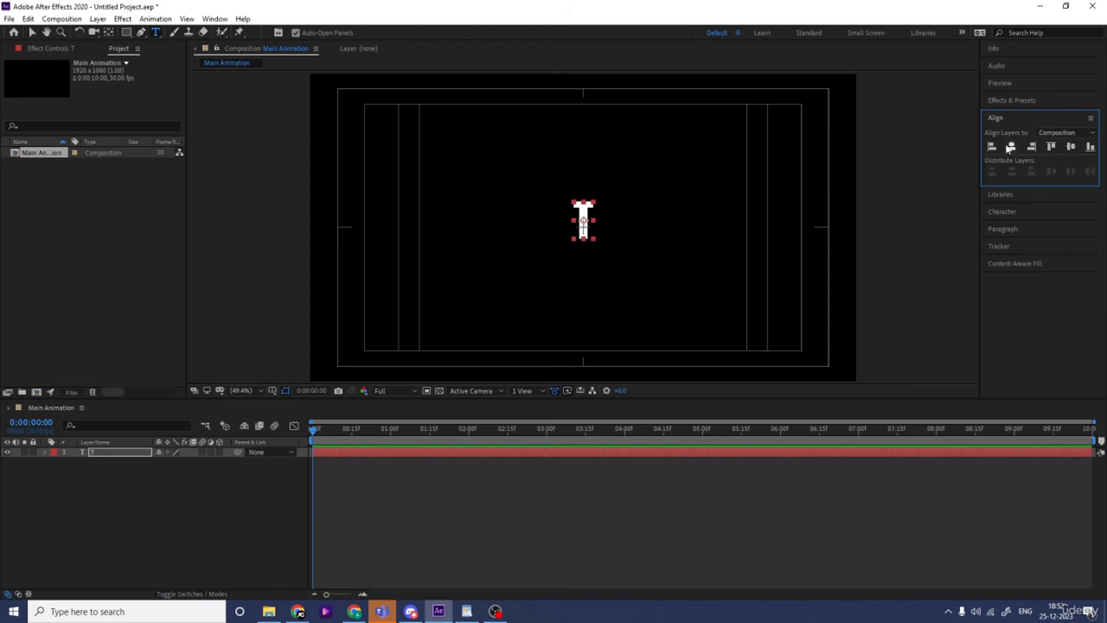
left_click(1069, 147)
Scale the T layer to 128%
left_click(137, 565)
left_click(106, 455)
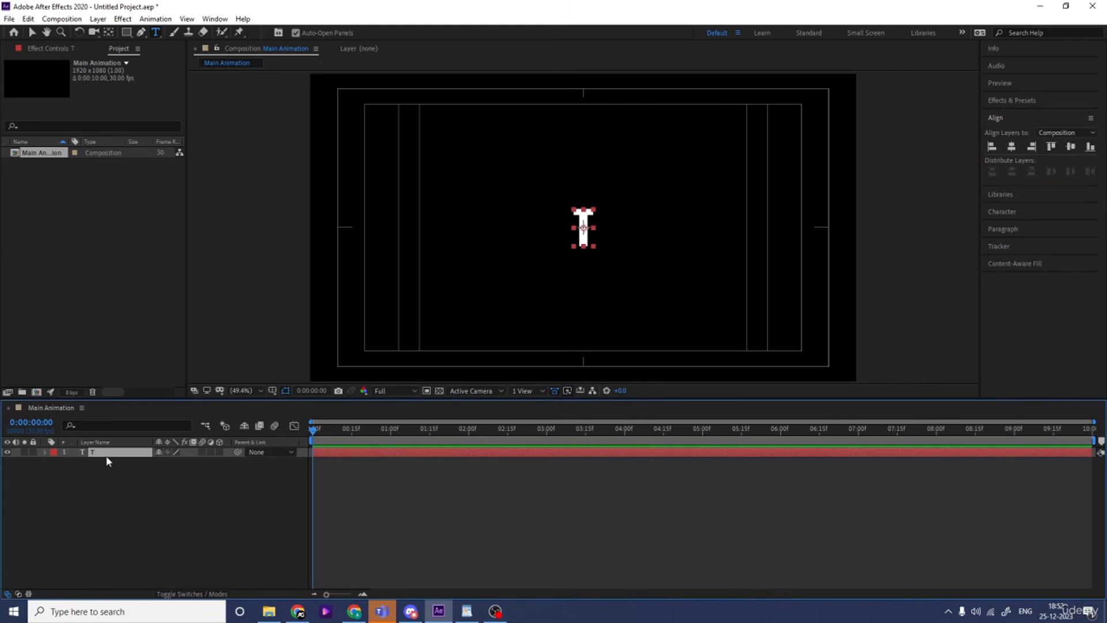
key("s")
left_click_drag(169, 462, 178, 468)
left_click(137, 468)
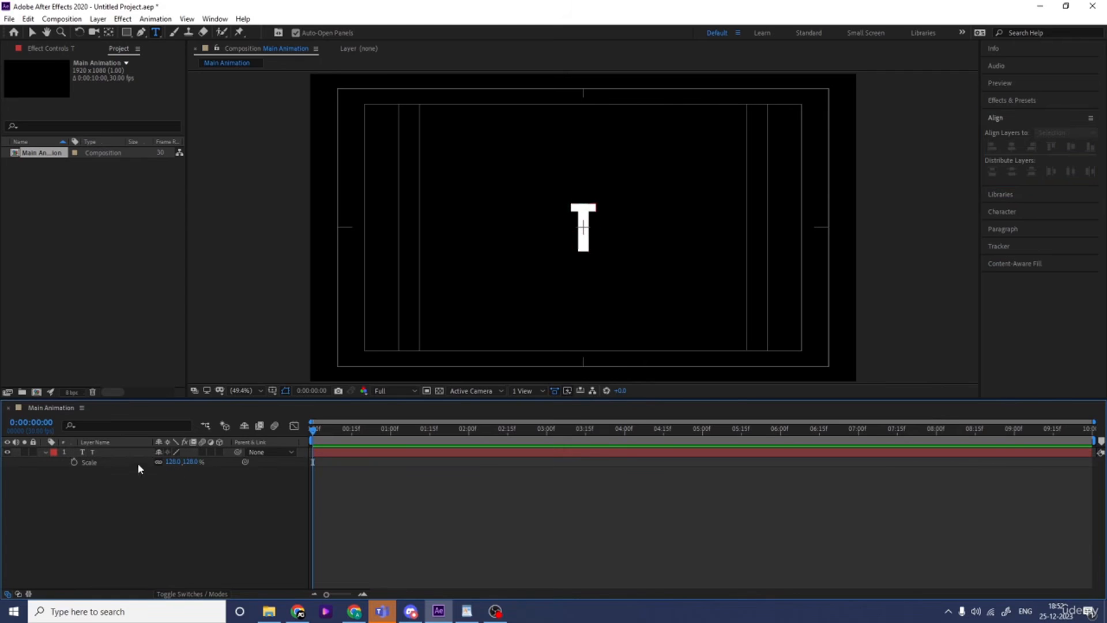
Add Position keyframes holding the T at the centre at 0:00, 1:15, about 2:03 and 3:25
left_click(126, 453)
key("p")
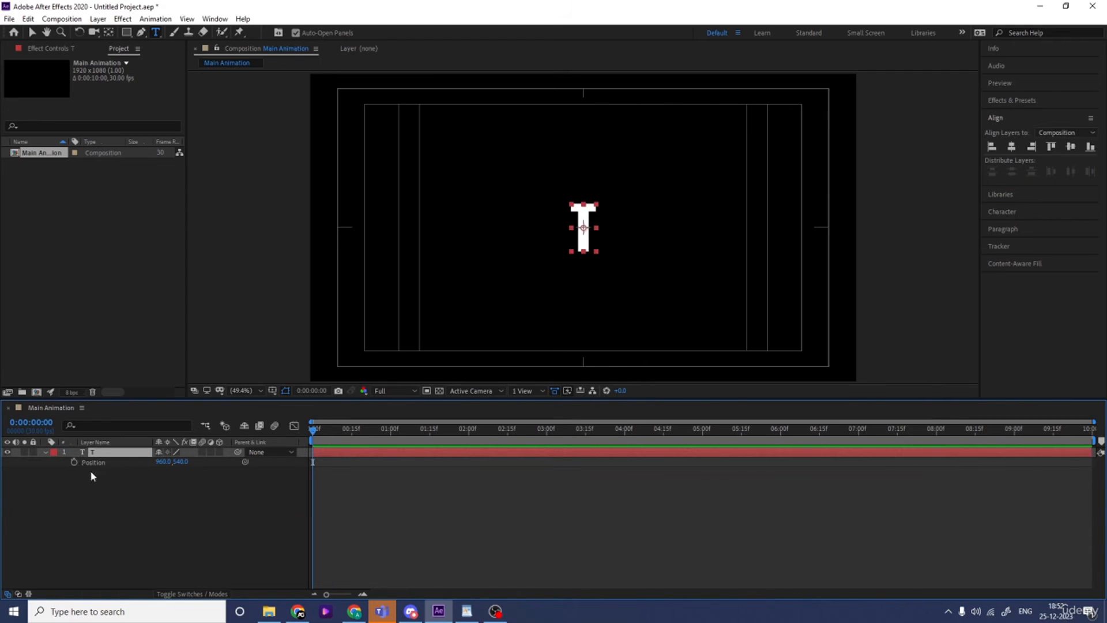
left_click(74, 462)
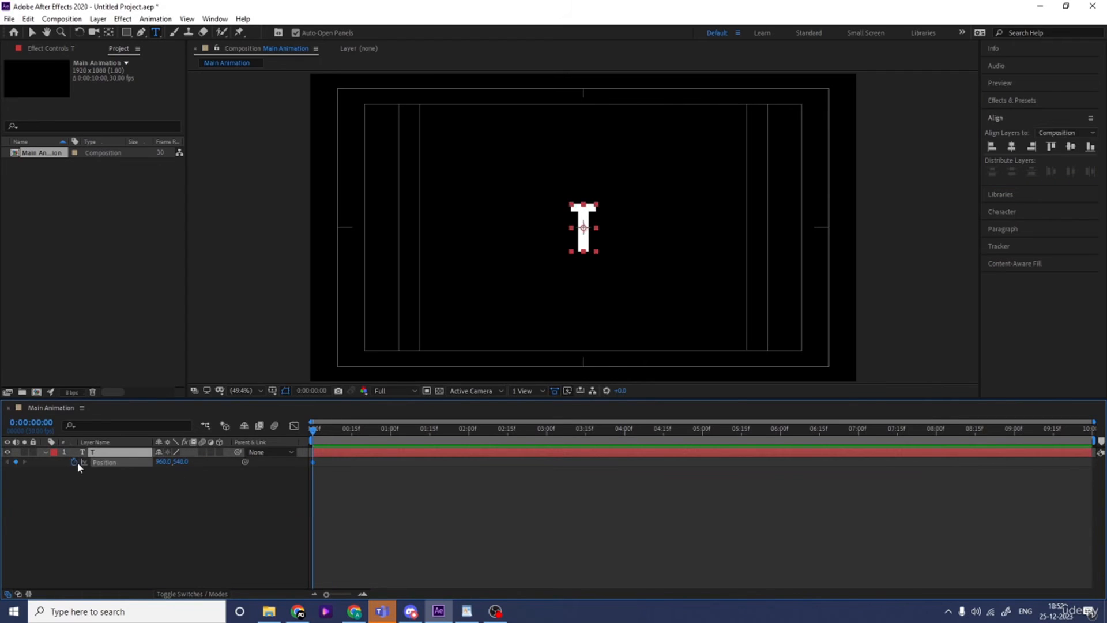
left_click(430, 430)
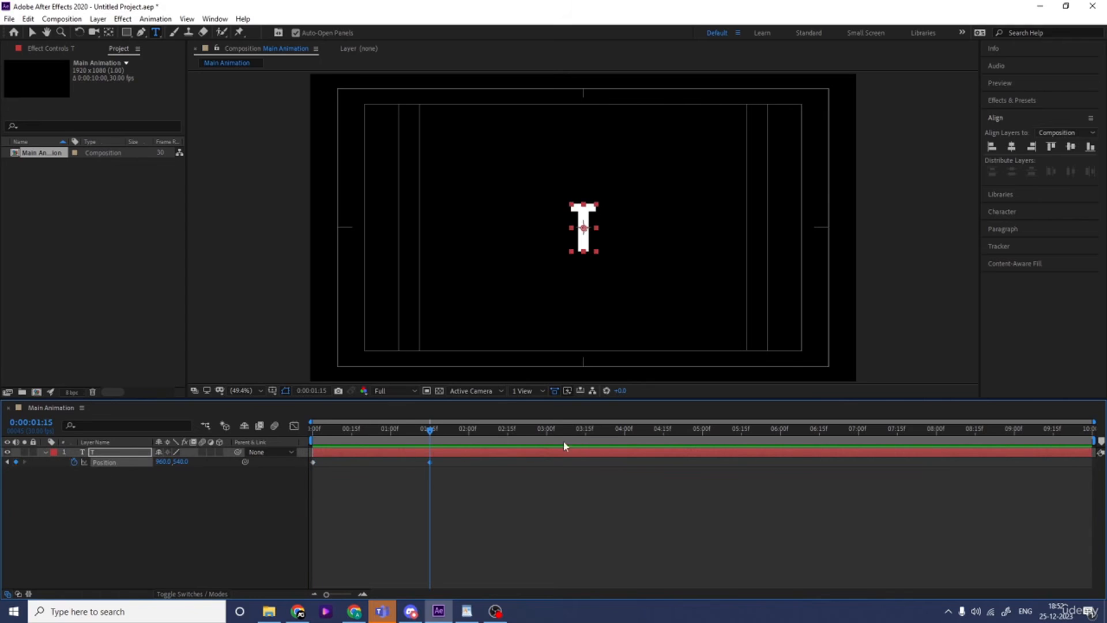
left_click_drag(470, 430, 477, 430)
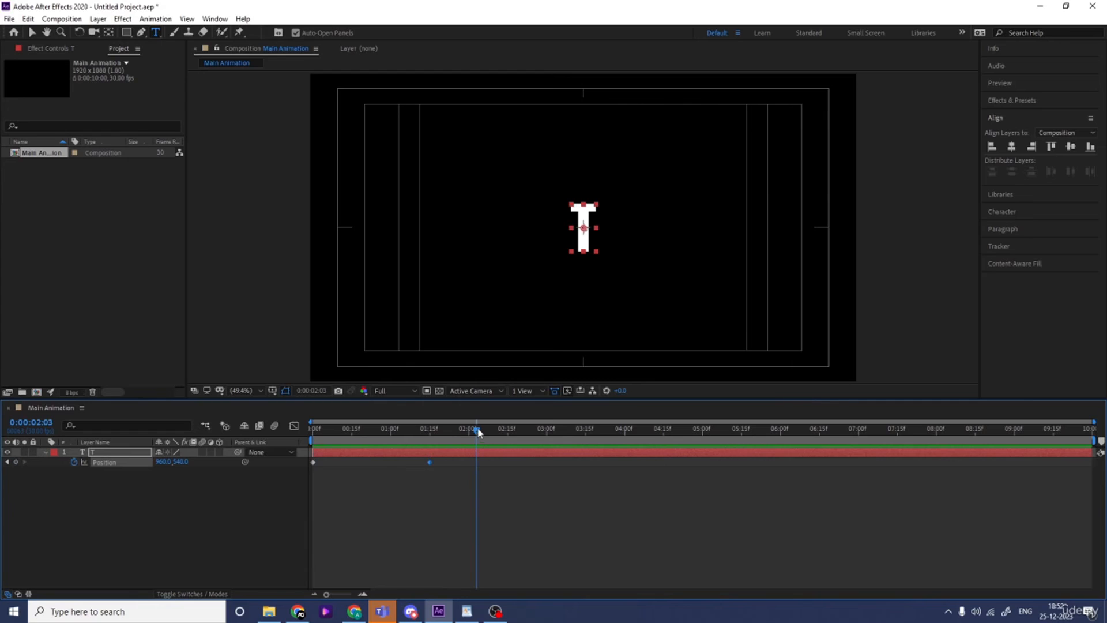
left_click(16, 461)
left_click_drag(575, 439, 619, 439)
left_click(622, 463)
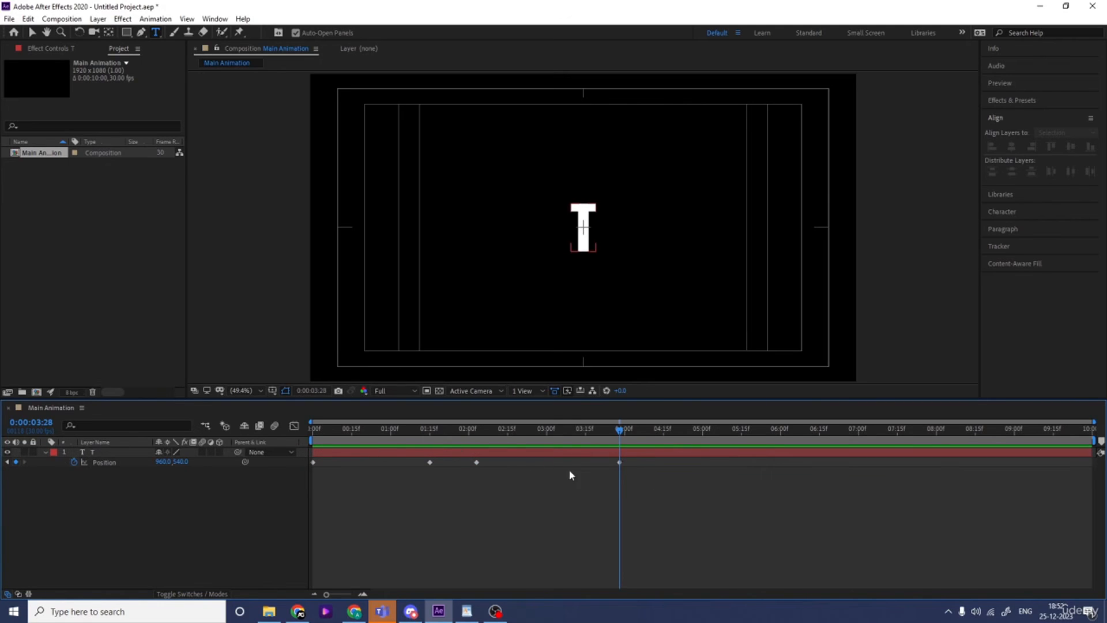
left_click_drag(621, 462, 611, 460)
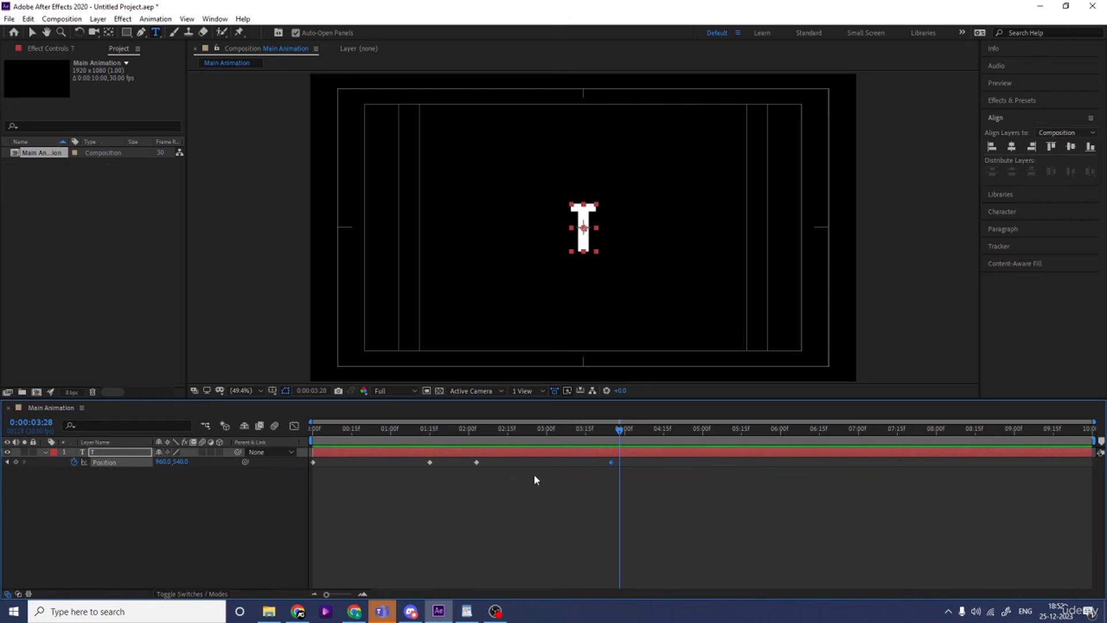
At the first keyframe, move the T straight up out of the frame to position 960, -94.2
left_click_drag(470, 433, 268, 444)
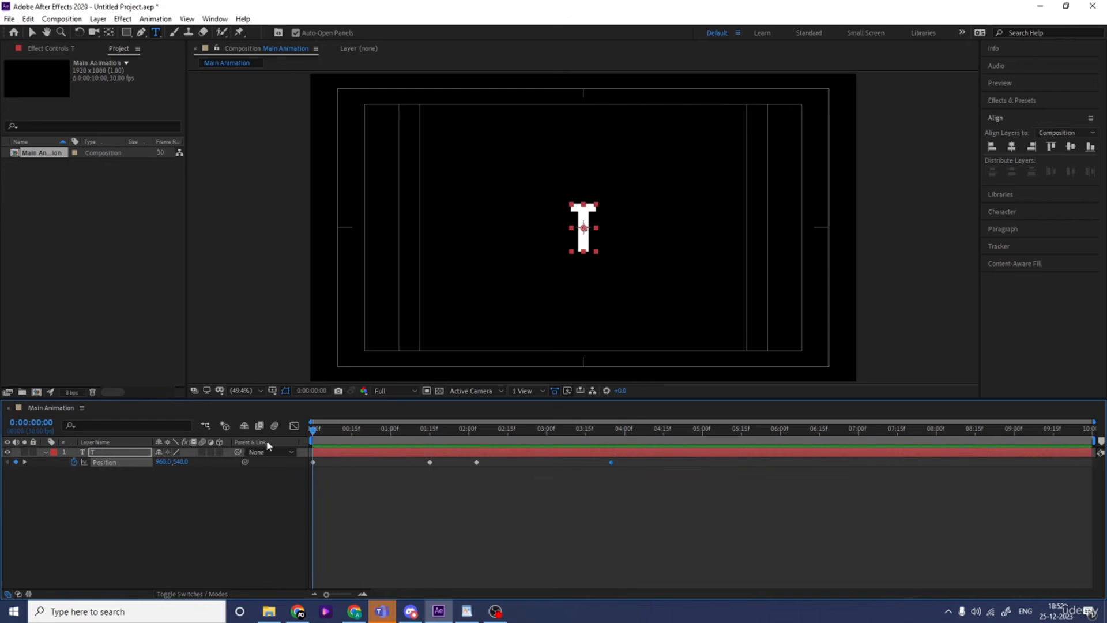
left_click(116, 501)
left_click(123, 446)
left_click(111, 451)
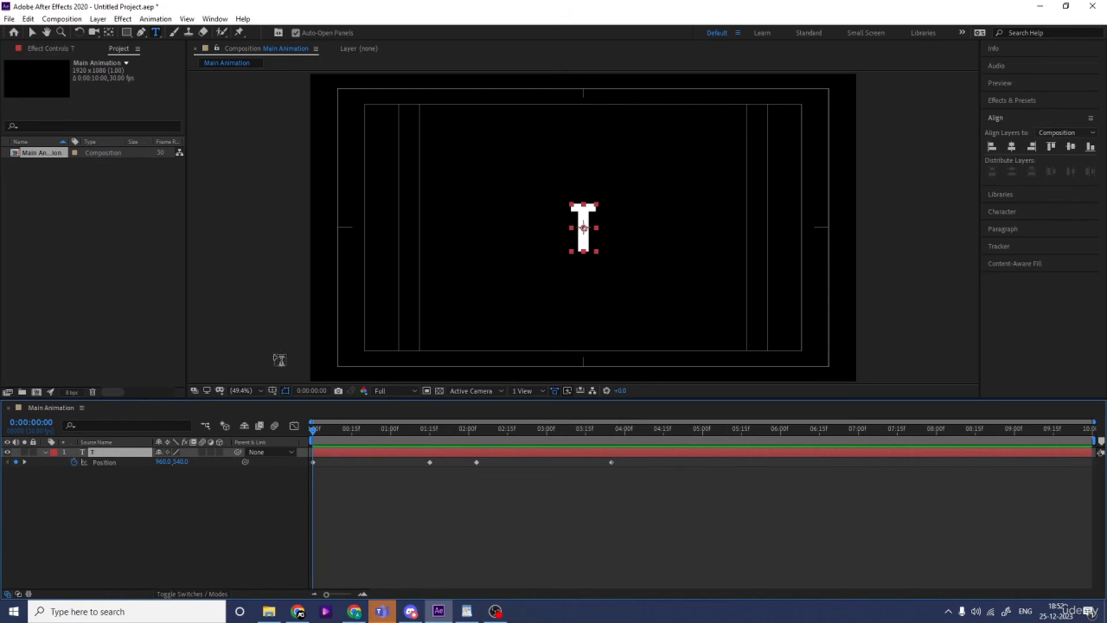
key("v")
left_click_drag(597, 246, 598, 72)
At the last Position keyframe, 3:25, move the T below the frame by setting its Y position to 1170
left_click_drag(540, 434, 599, 434)
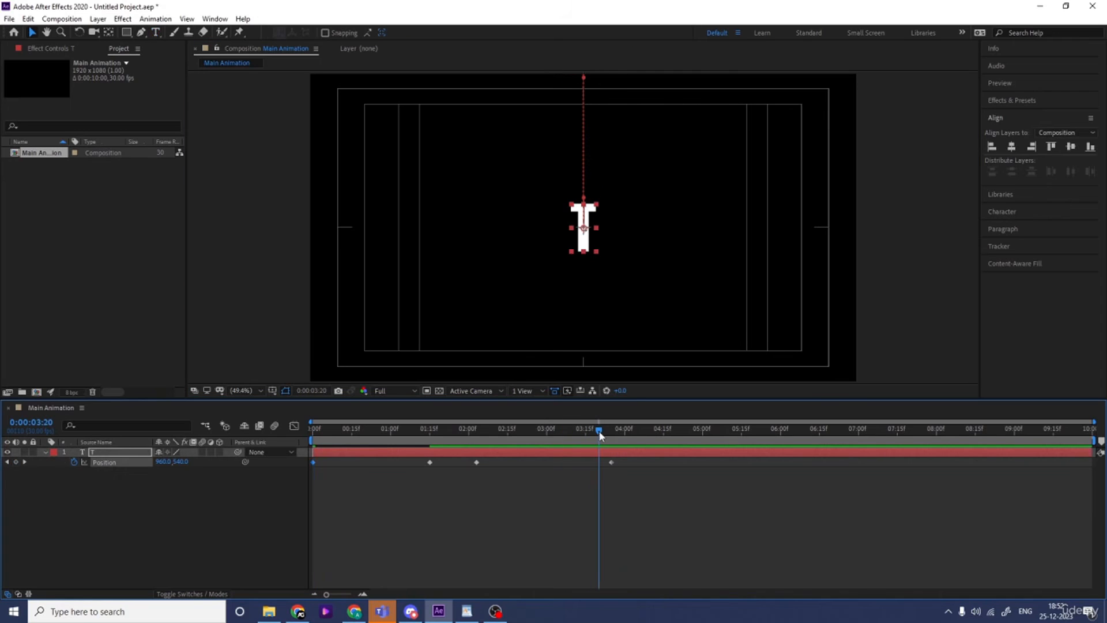
key("j")
key("k")
left_click_drag(183, 462, 510, 500)
left_click_drag(709, 509, 562, 463)
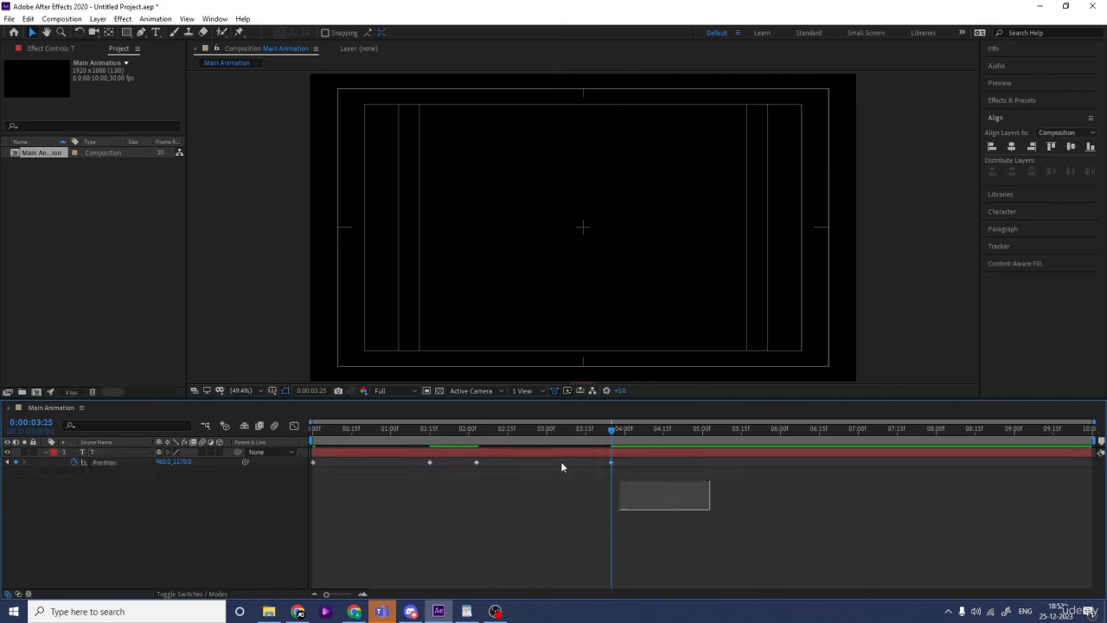
Apply Easy Ease to all of the T layer's Position keyframes and preview the animation
left_click(104, 462)
key("F9")
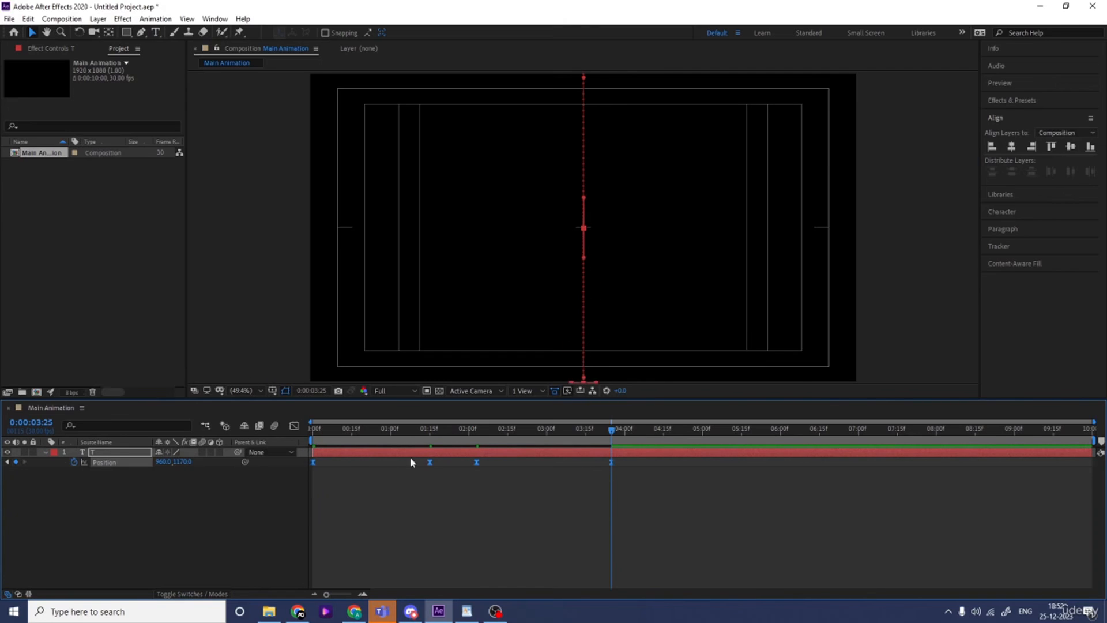
key("Home")
key("space")
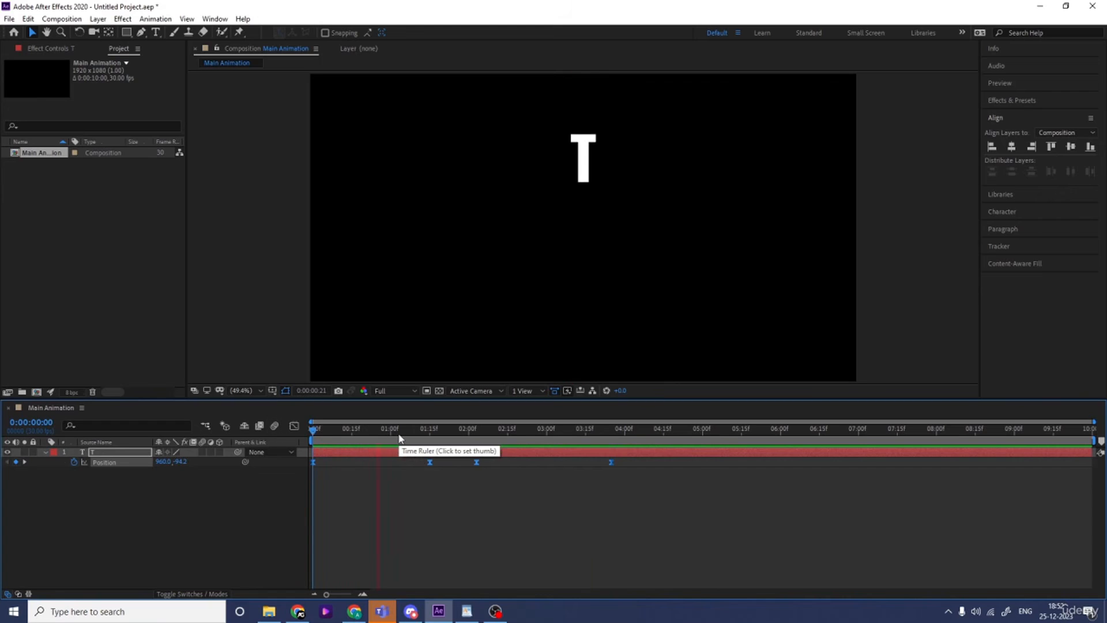
key("space")
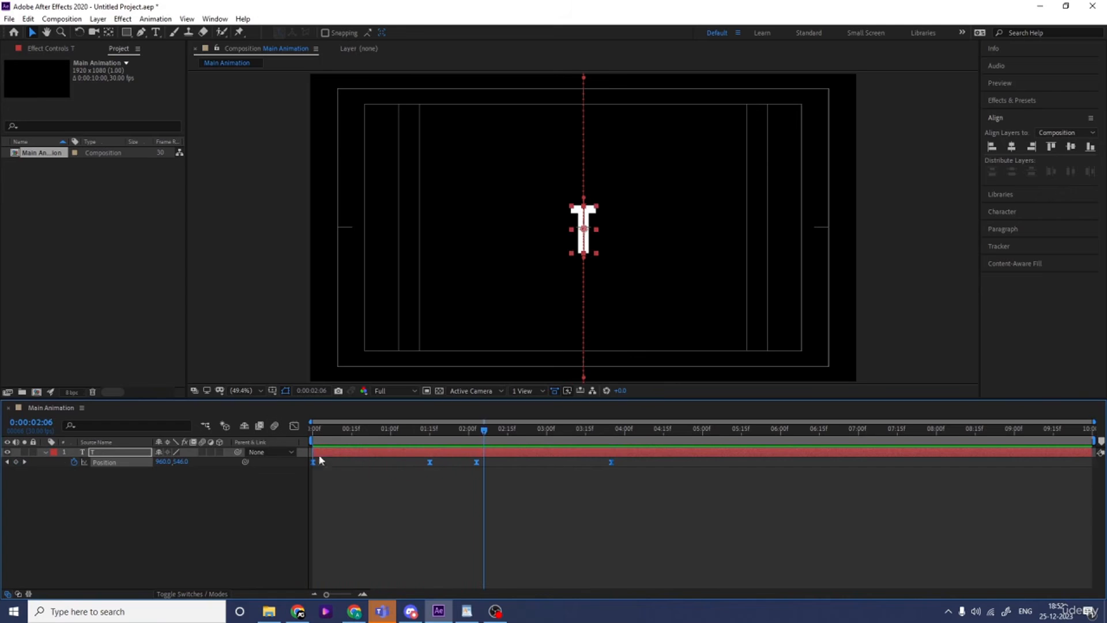
Reshape the Position speed graph so the T enters fast, slows around the two middle keyframes and speeds up while leaving
left_click(294, 426)
right_click(447, 463)
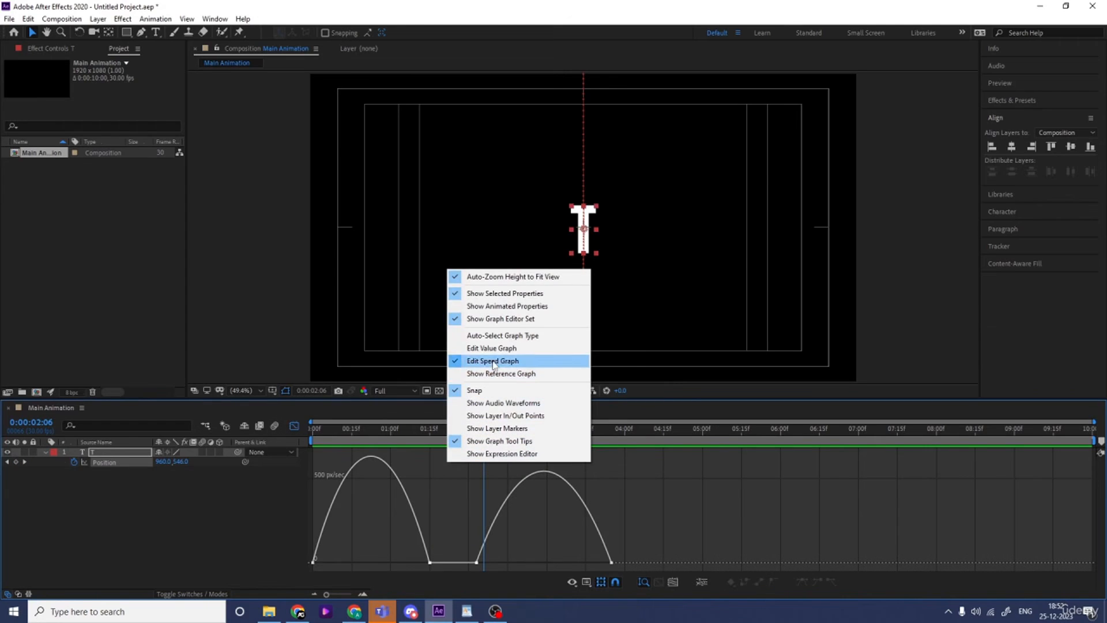
left_click(367, 536)
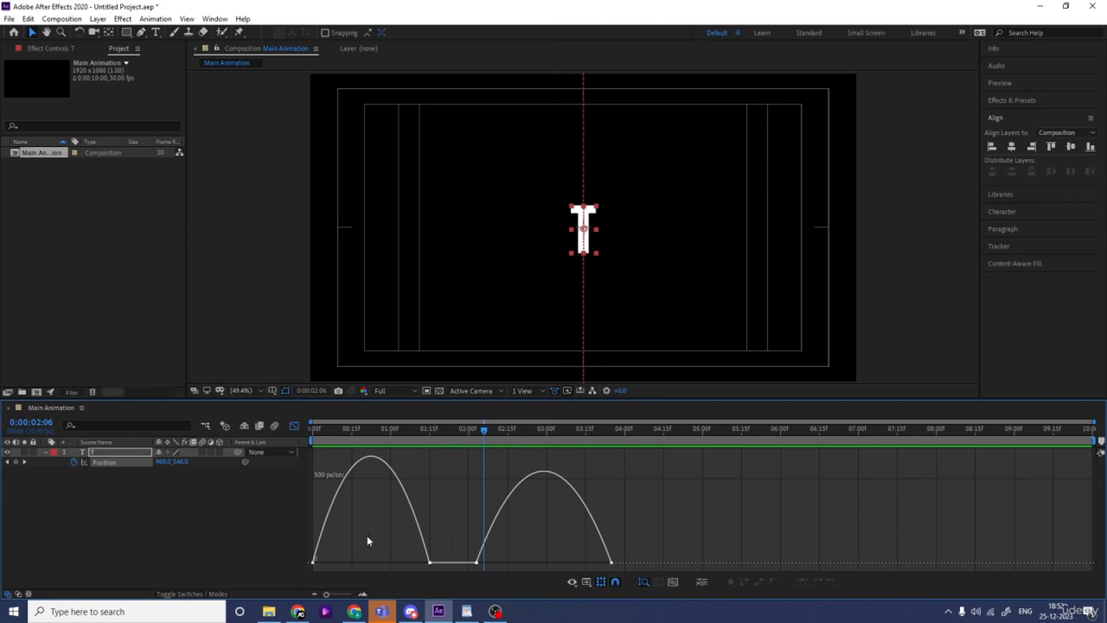
left_click_drag(367, 536, 524, 585)
left_click_drag(411, 559, 362, 559)
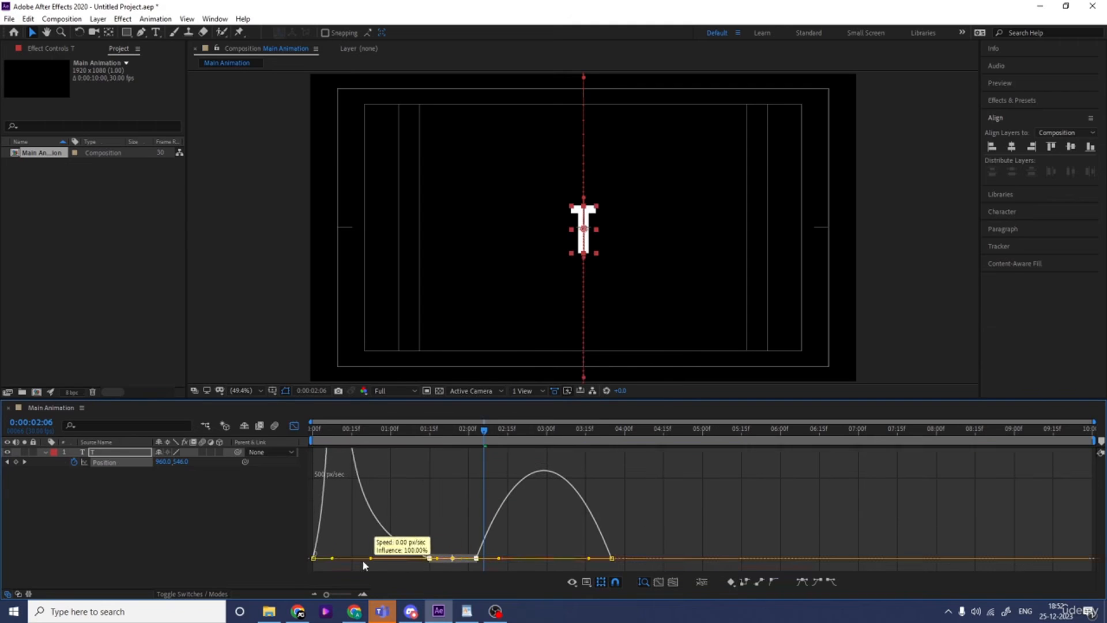
left_click_drag(449, 526, 575, 562)
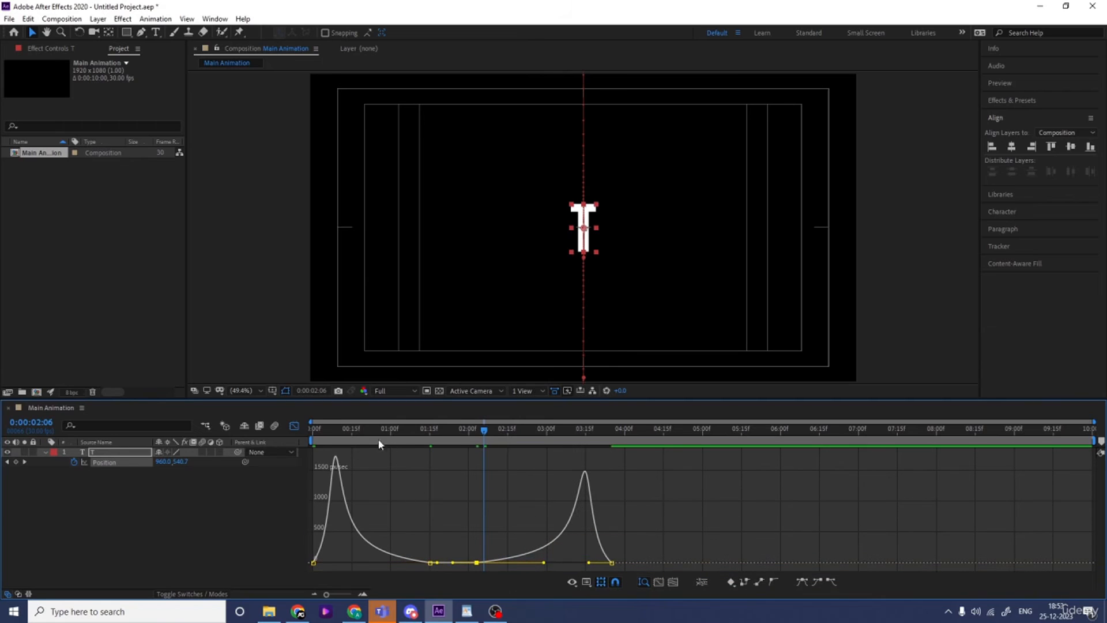
Preview the adjusted motion from the start and return from the Graph Editor to the keyframe view
key("Home")
key("space")
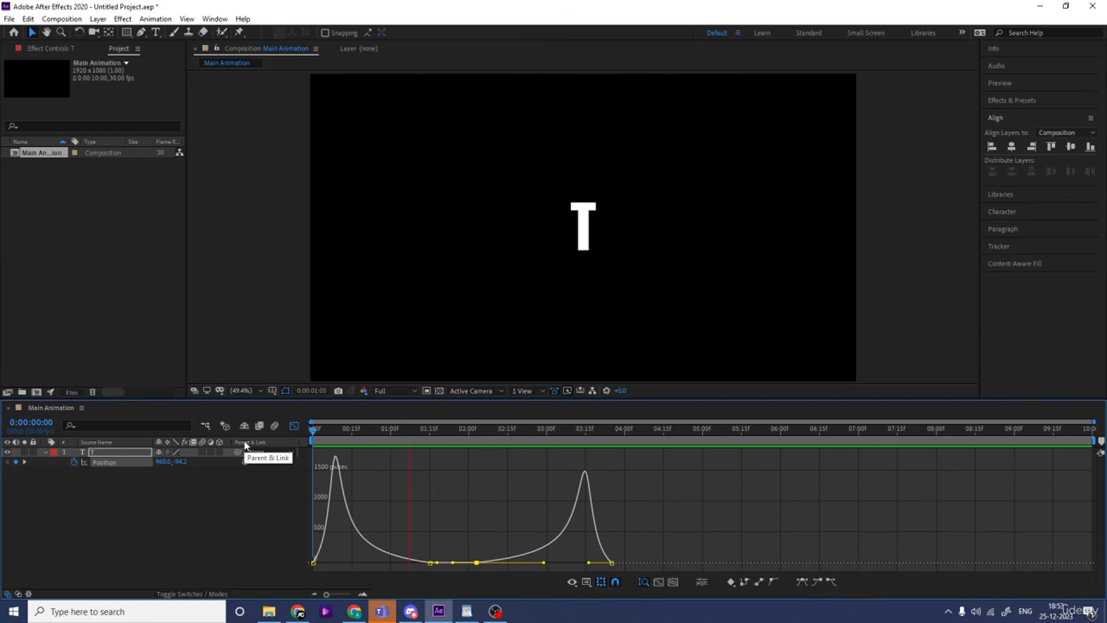
left_click(294, 425)
left_click(129, 493)
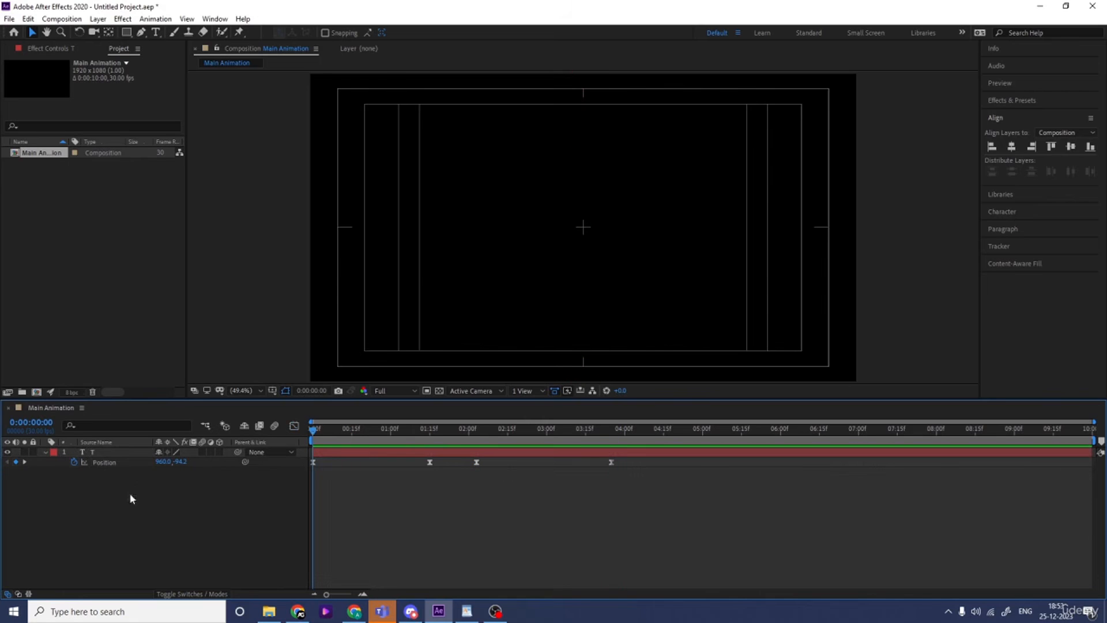
At 1:15, shift all of the T layer's Position keyframes together to X 565
left_click_drag(420, 435, 430, 439)
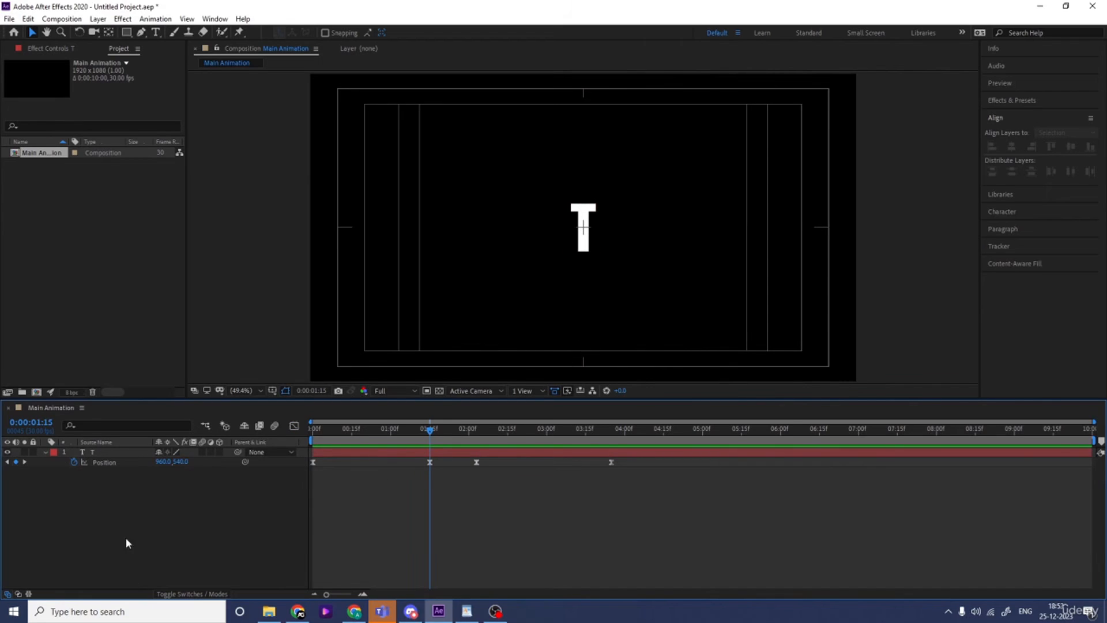
left_click(103, 462)
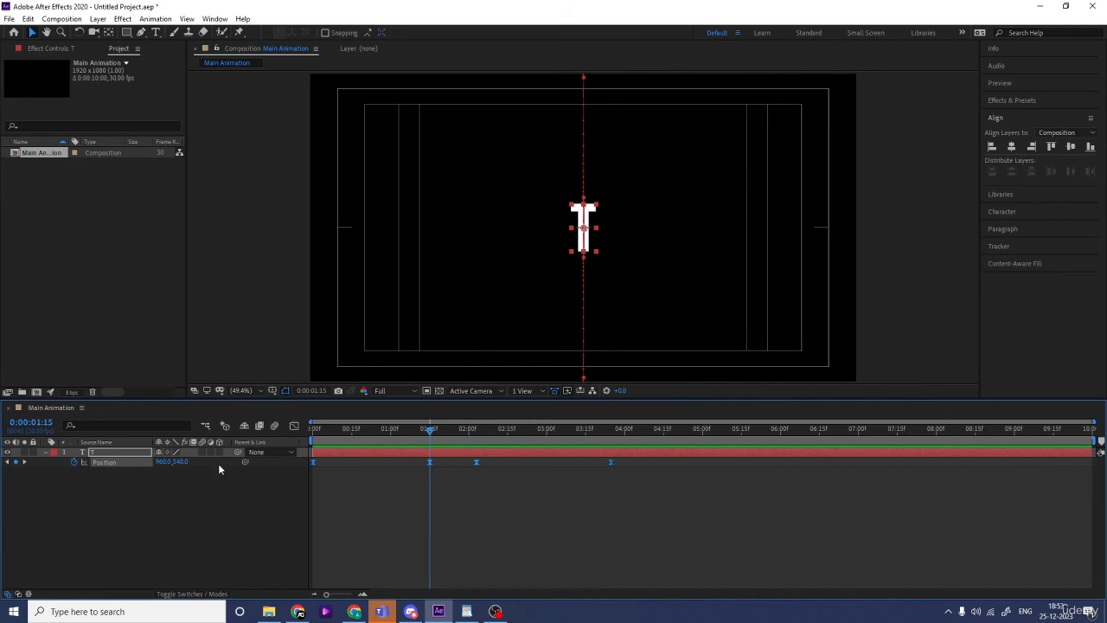
left_click_drag(164, 462, 17, 475)
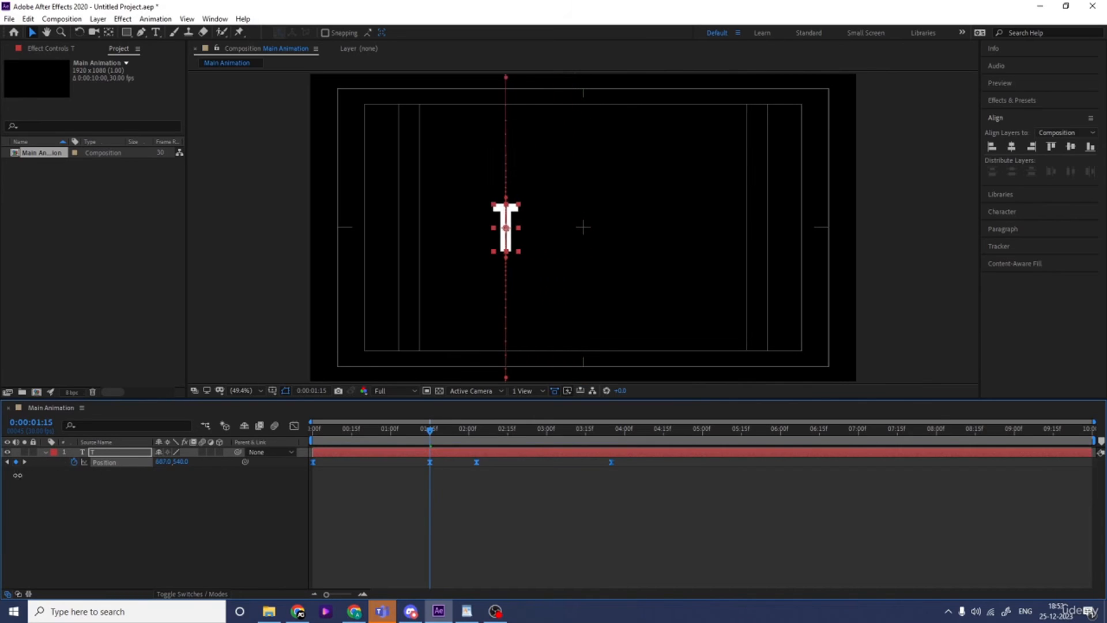
left_click_drag(172, 461, 132, 494)
Duplicate the T layer and change the copy's letter to Y
left_click(92, 453)
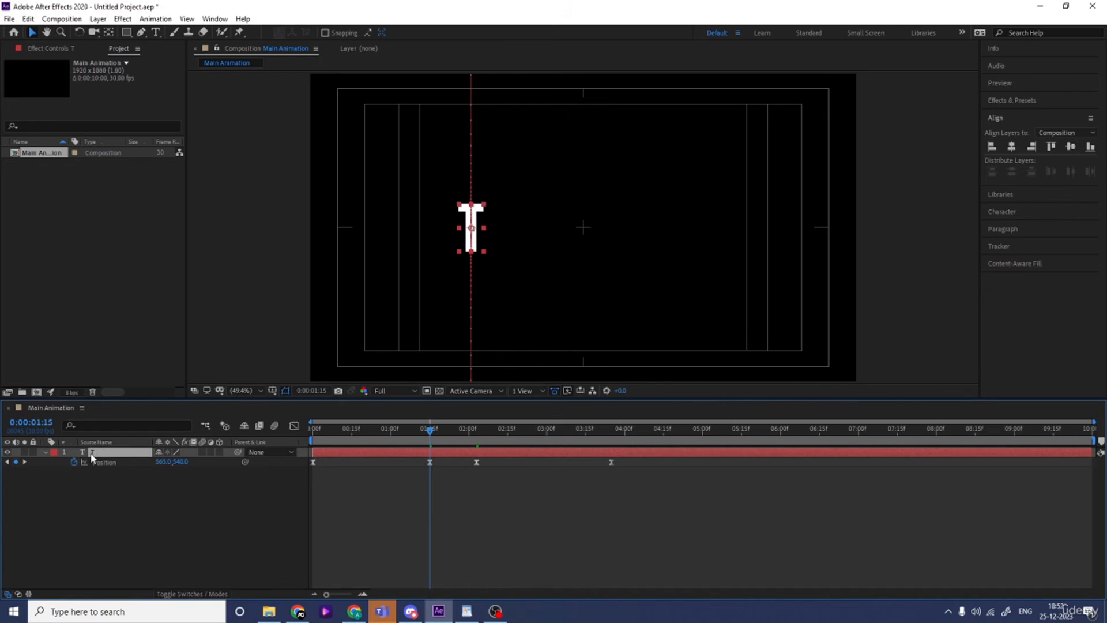
key("ctrl+d")
key("ctrl+t")
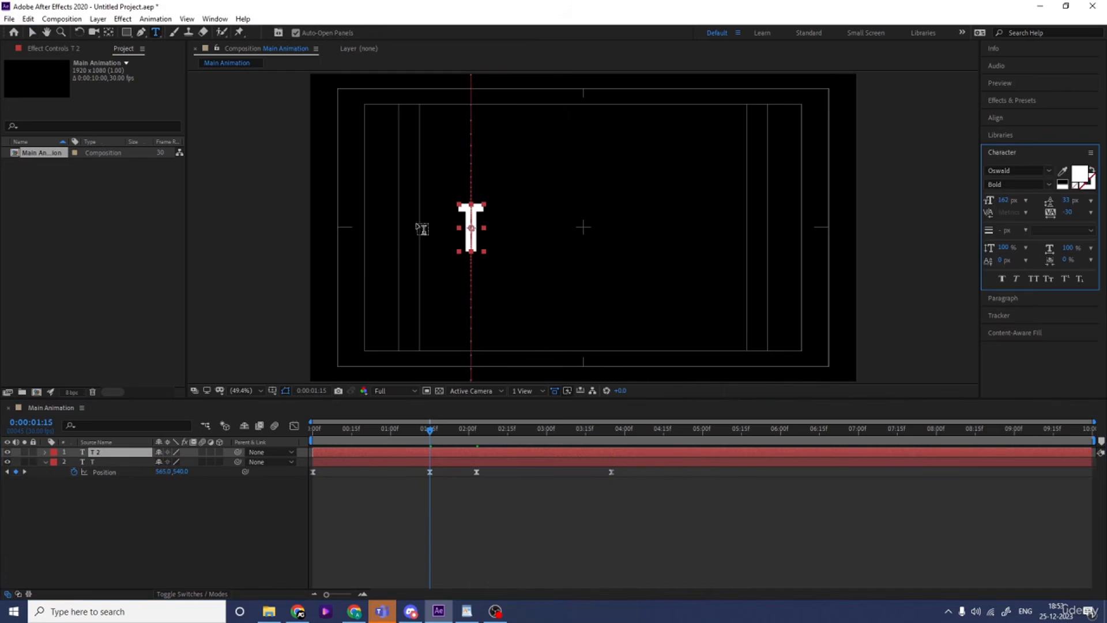
double_click(476, 213)
type("Y")
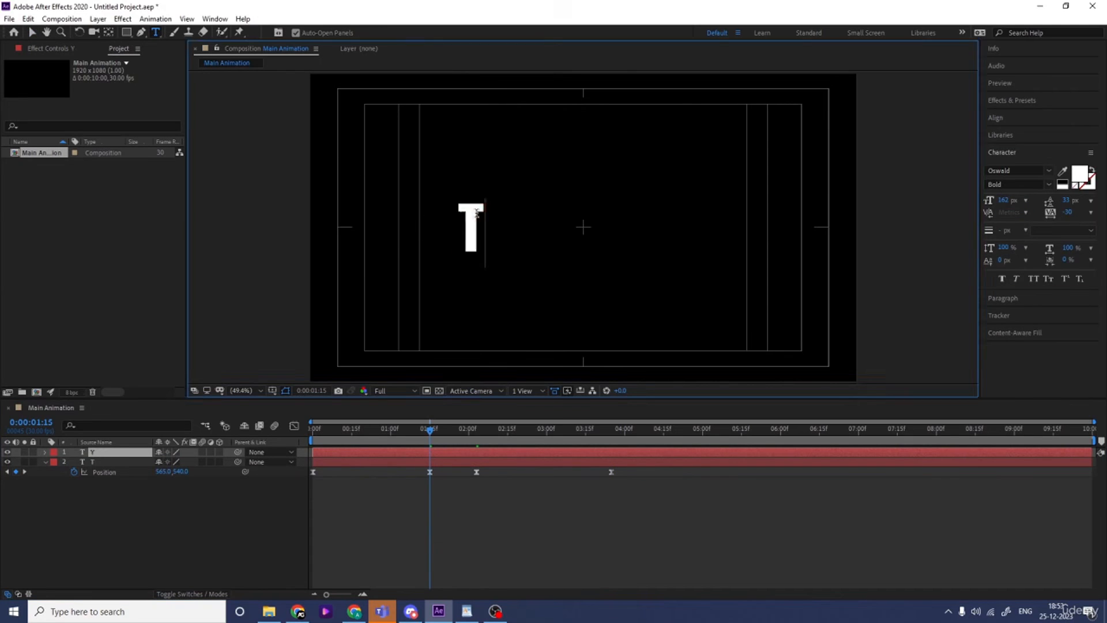
left_click(132, 492)
Reveal the Y layer's Position and shift all its keyframes to X 666 so the letter sits beside the T
left_click(116, 455)
key("p")
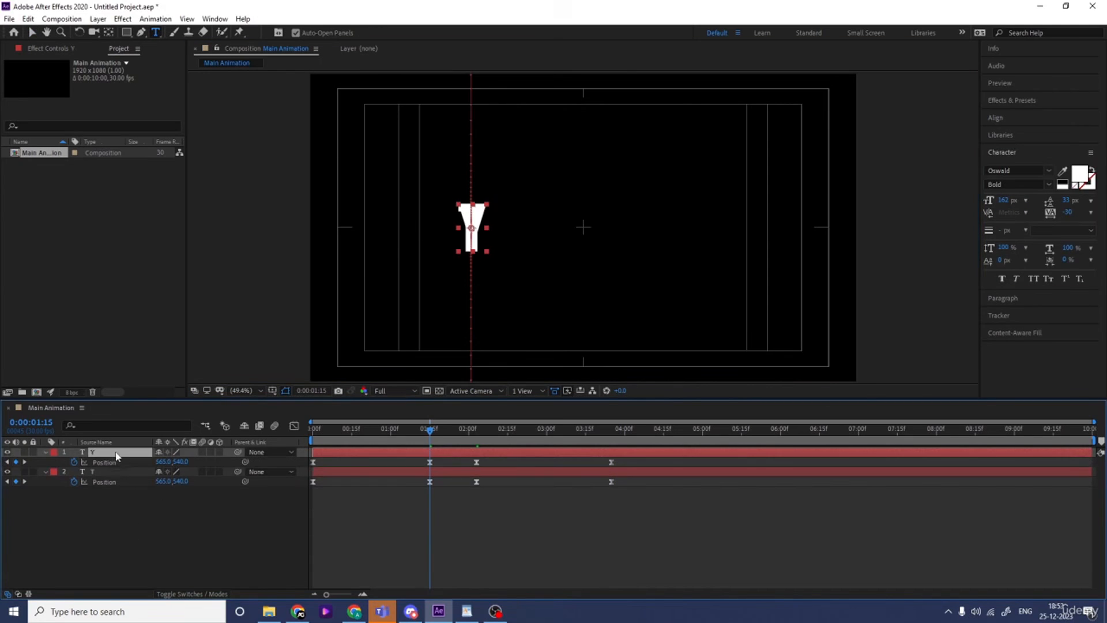
left_click(106, 463)
left_click_drag(161, 461, 213, 456)
left_click(219, 520)
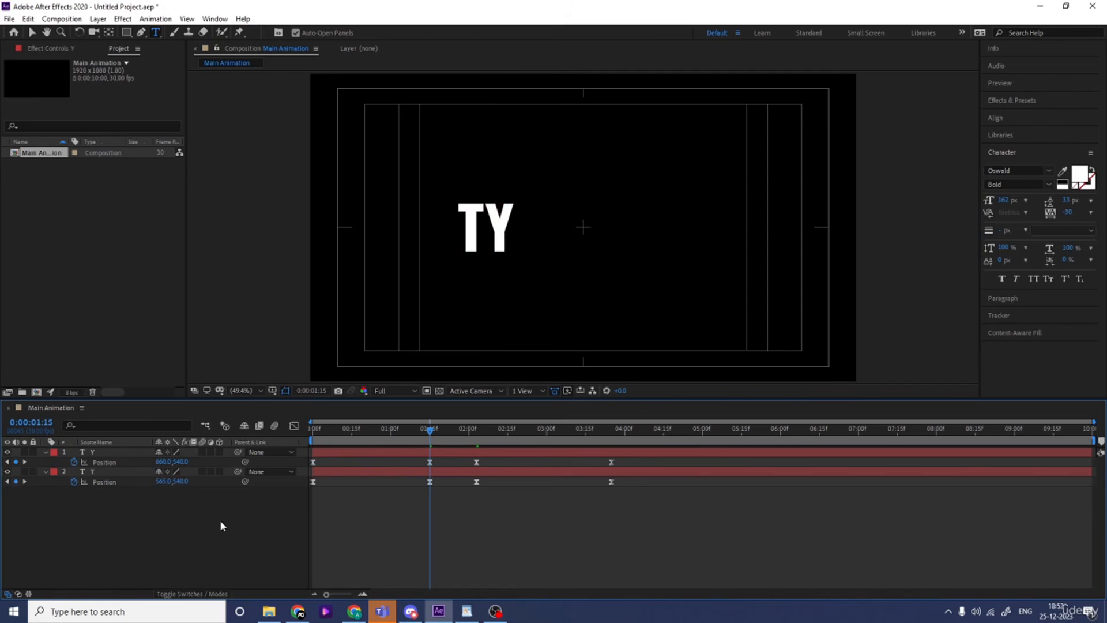
left_click(132, 463)
left_click_drag(176, 461, 180, 461)
left_click(148, 520)
Create the letter P from a duplicate of the Y layer, with all its Position keyframes shifted to X 770
left_click(121, 452)
key("ctrl+d")
key("Num_Lock")
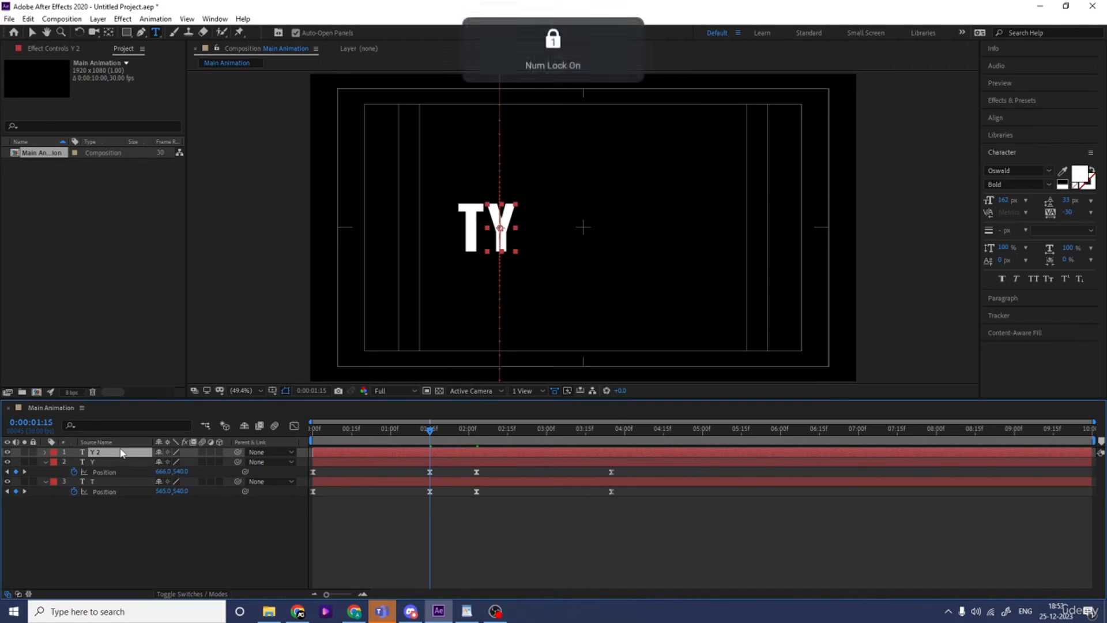
left_click(111, 463)
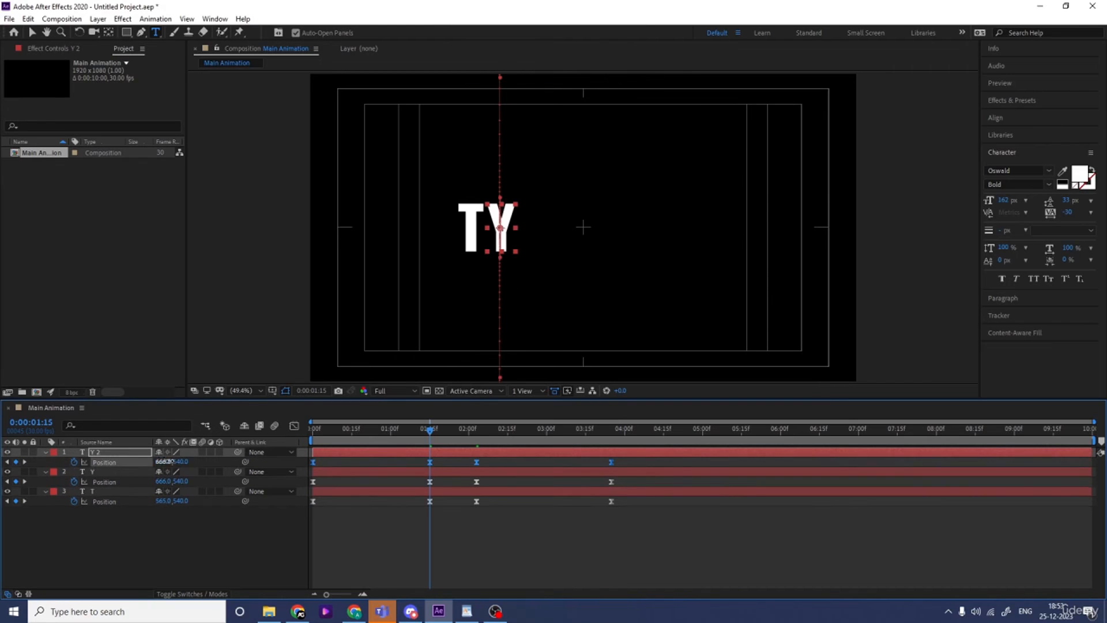
left_click_drag(167, 461, 221, 453)
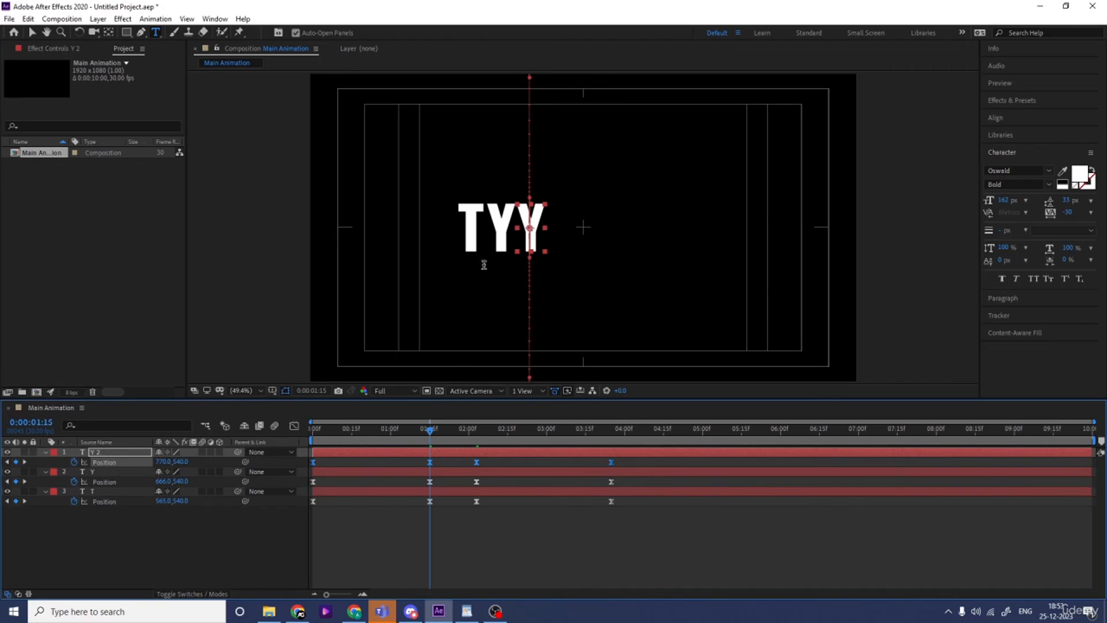
double_click(533, 211)
type("P")
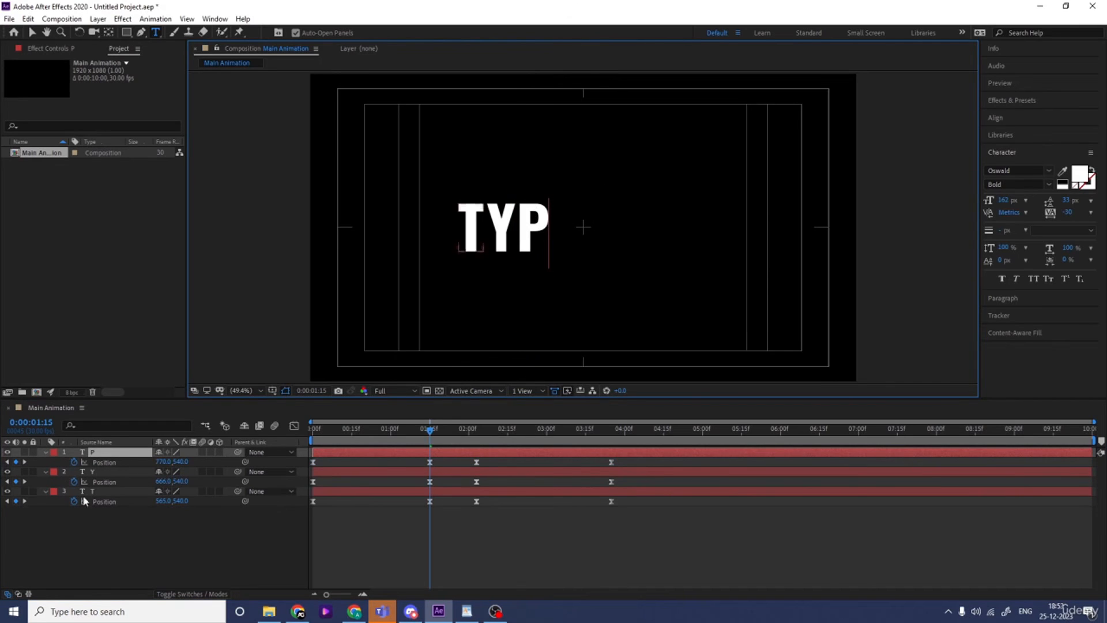
left_click(101, 536)
left_click(108, 453)
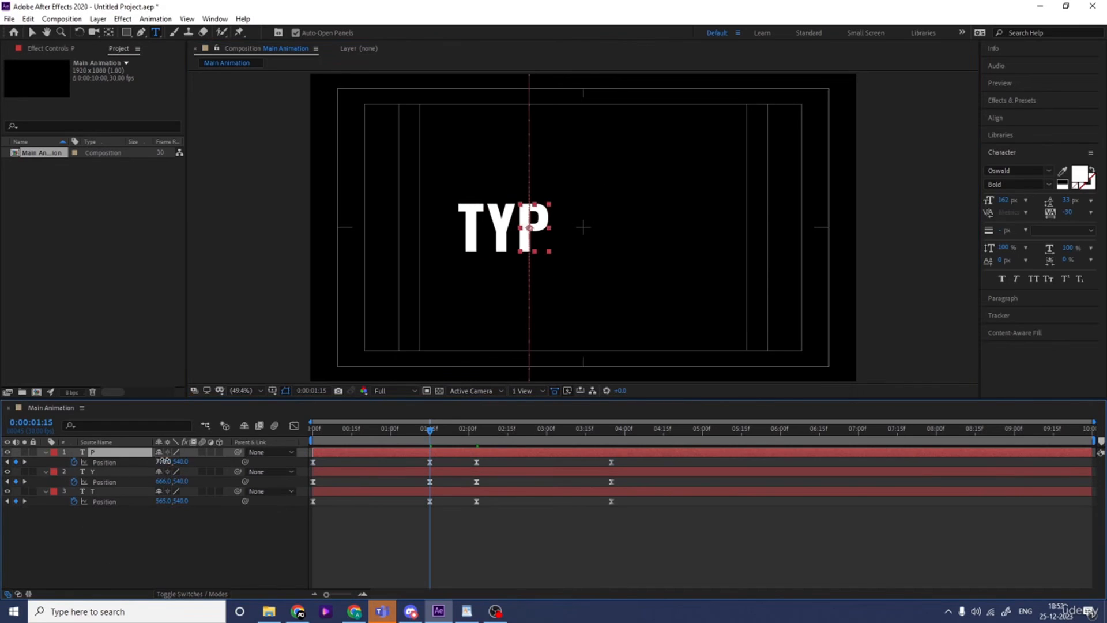
left_click(149, 462)
left_click_drag(159, 461, 162, 461)
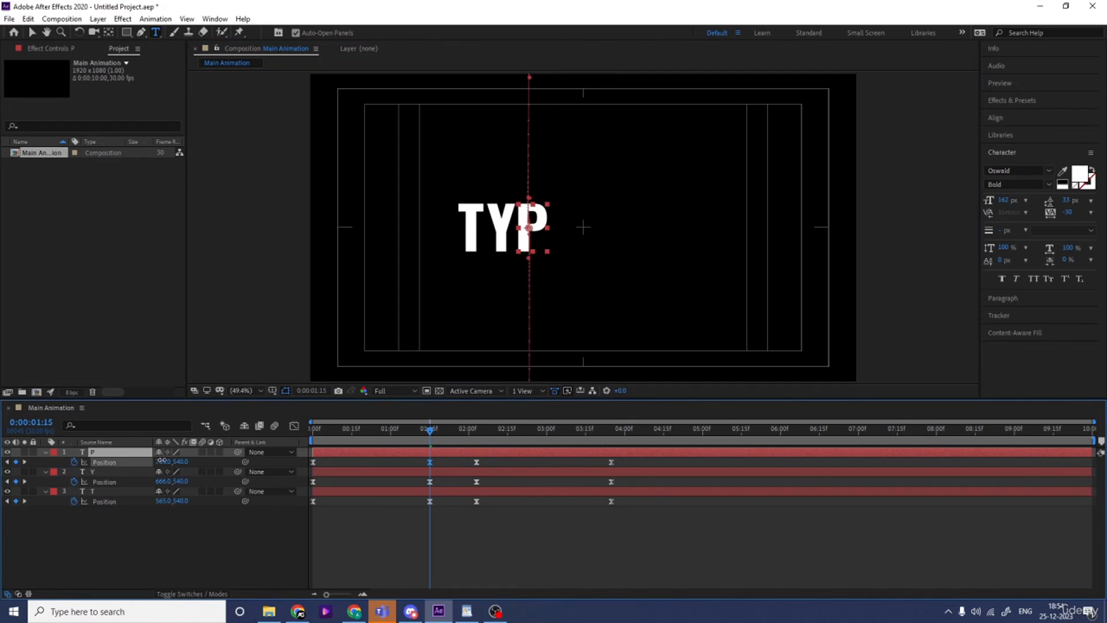
key("ctrl+z")
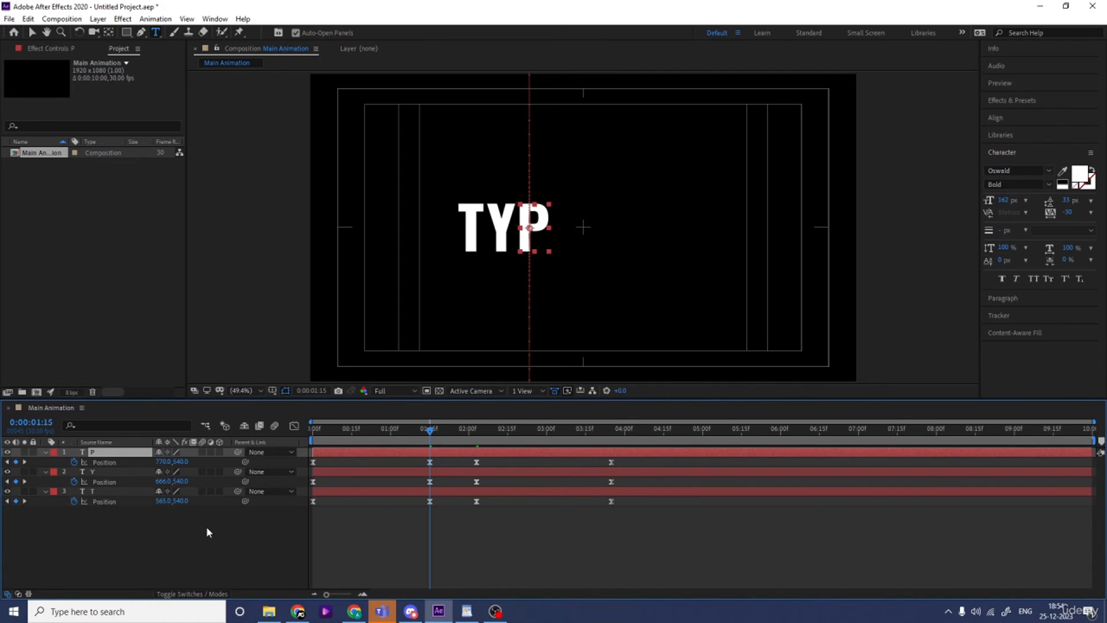
Tighten the spacing after the Y by shifting all of the P layer's Position keyframes to X 763
left_click(114, 462)
left_click_drag(162, 462, 159, 463)
left_click(168, 546)
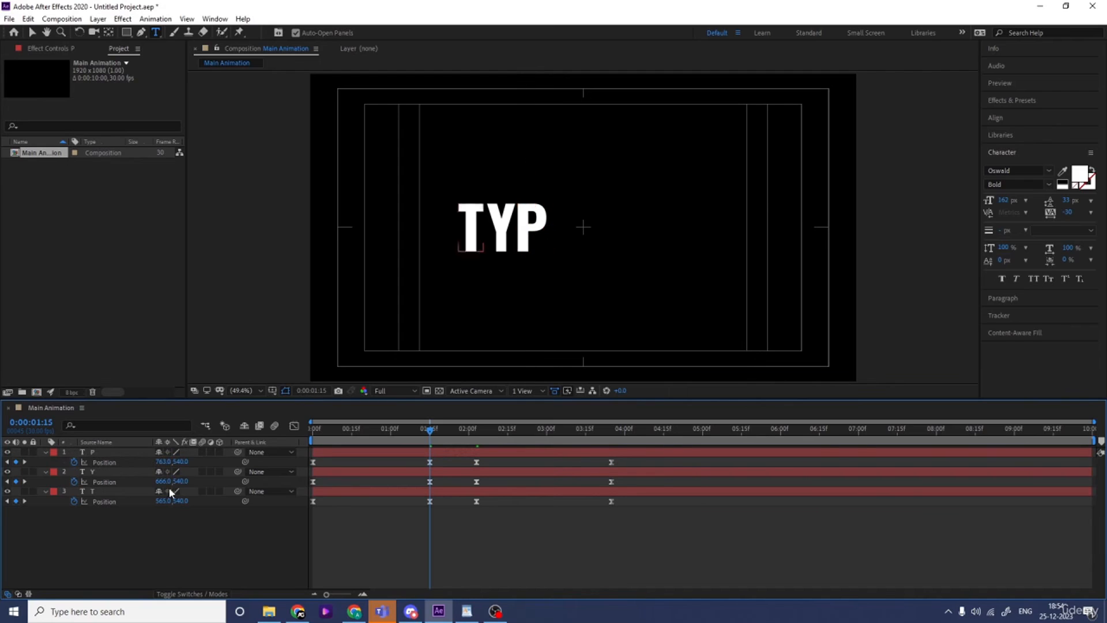
Create the letter O from a duplicate of the P layer, with all its Position keyframes shifted to X 875
left_click(116, 454)
key("ctrl+d")
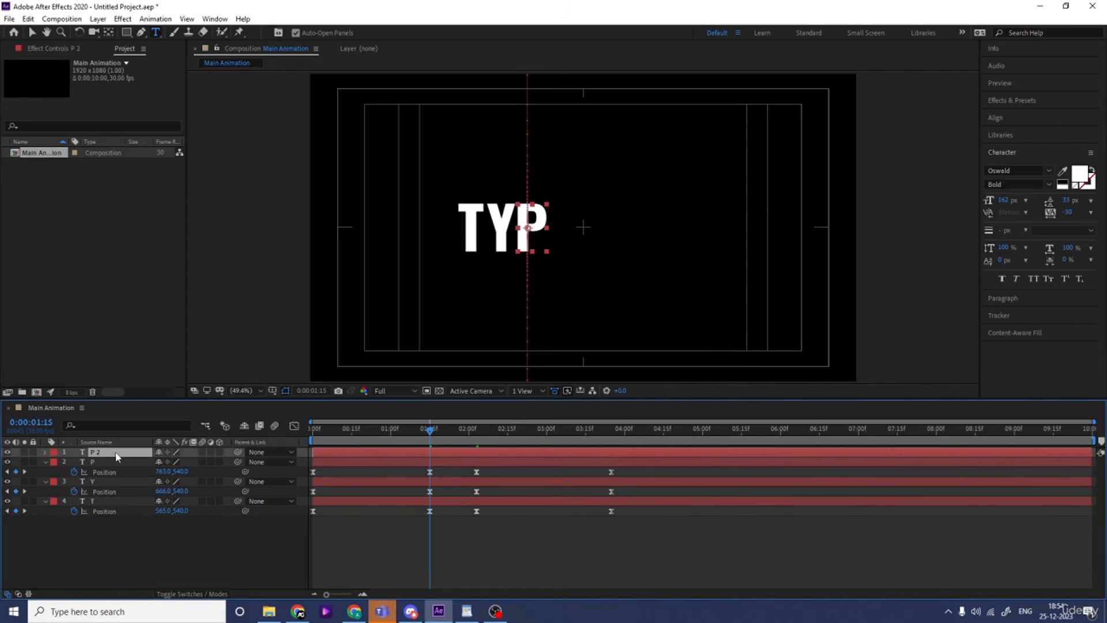
left_click_drag(163, 462, 235, 462)
double_click(558, 227)
type("O")
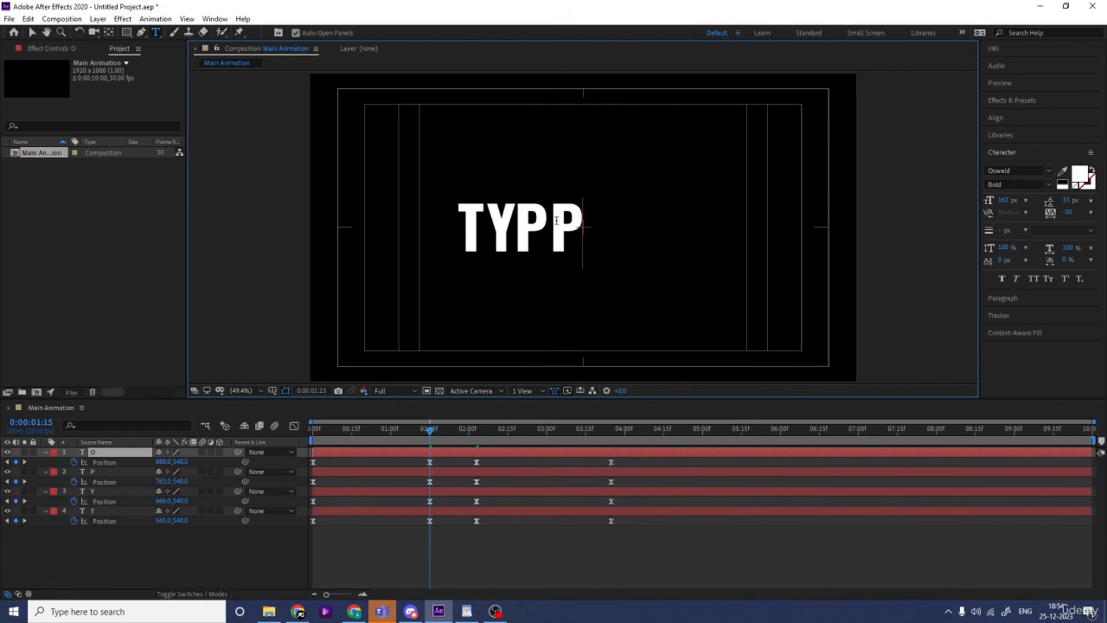
left_click(107, 462)
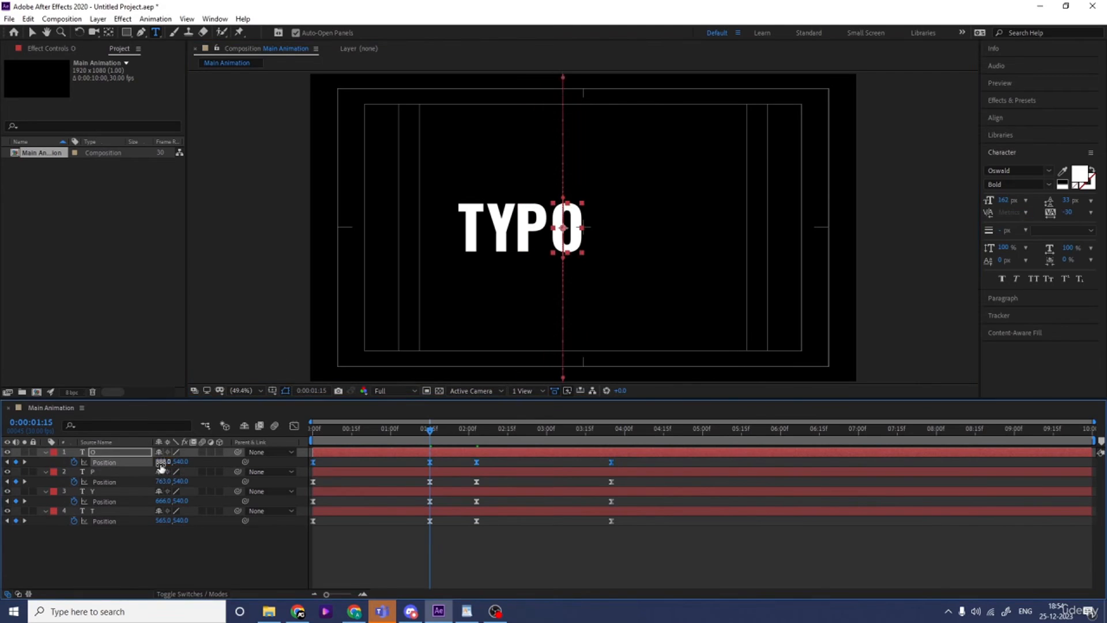
left_click_drag(164, 461, 156, 466)
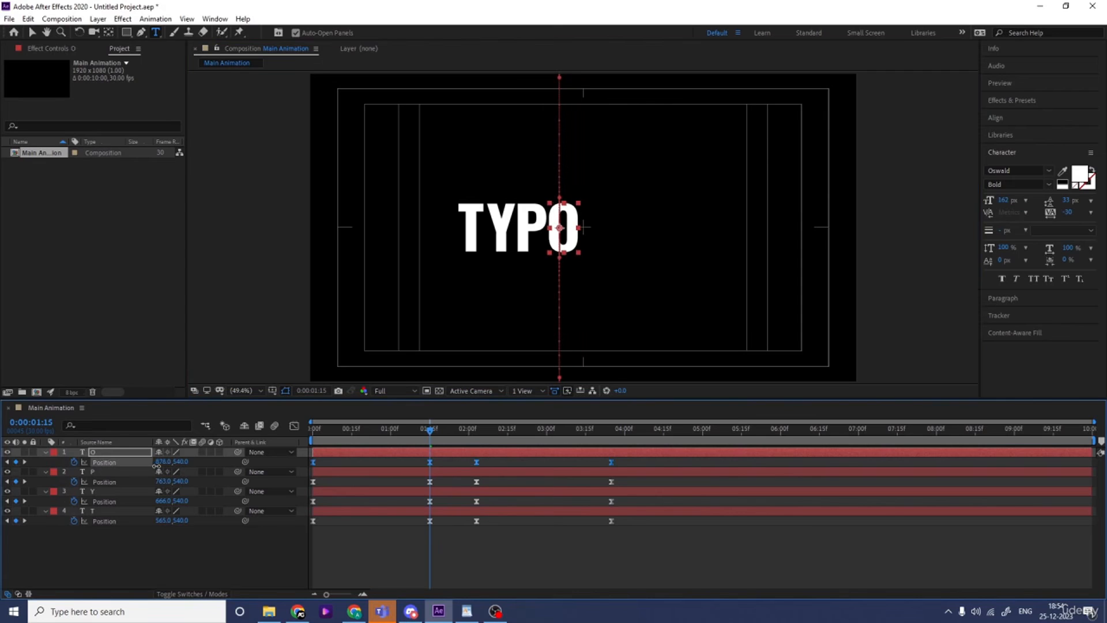
Create the letter G from a duplicate of the O layer, with all its Position keyframes shifted to X 988
left_click(96, 453)
key("ctrl+d")
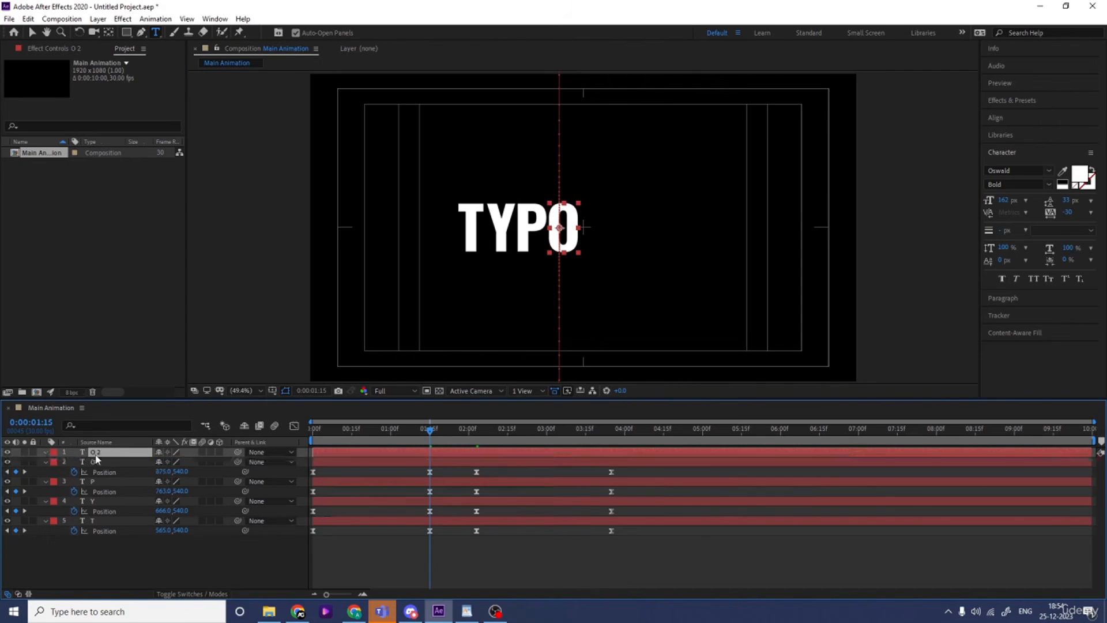
left_click_drag(167, 465, 234, 464)
double_click(601, 210)
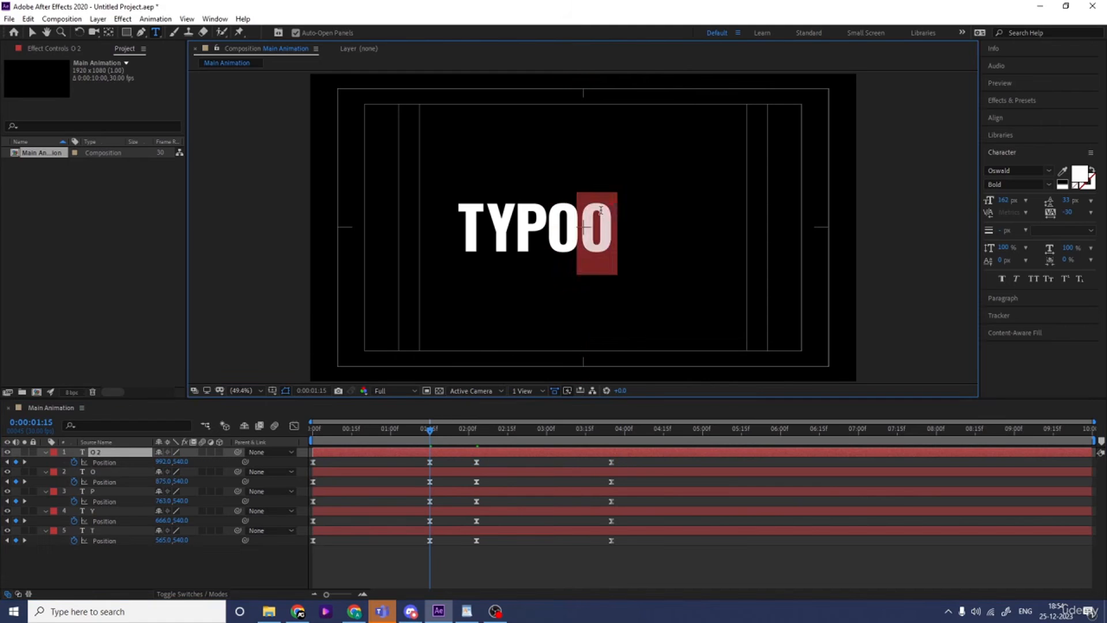
type("G")
left_click(113, 462)
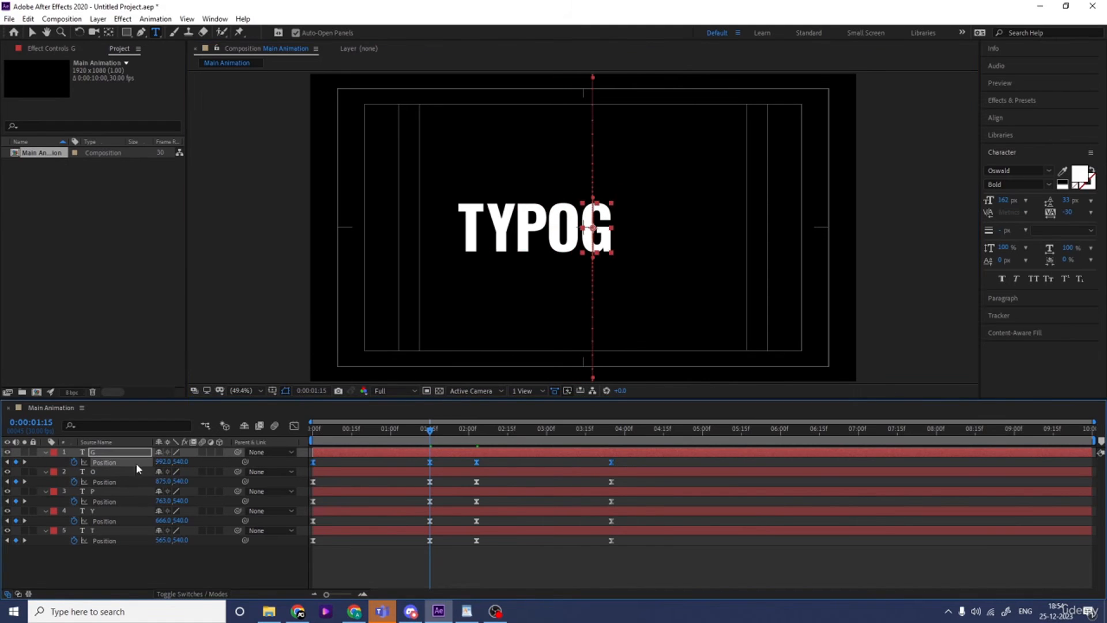
left_click_drag(162, 461, 170, 465)
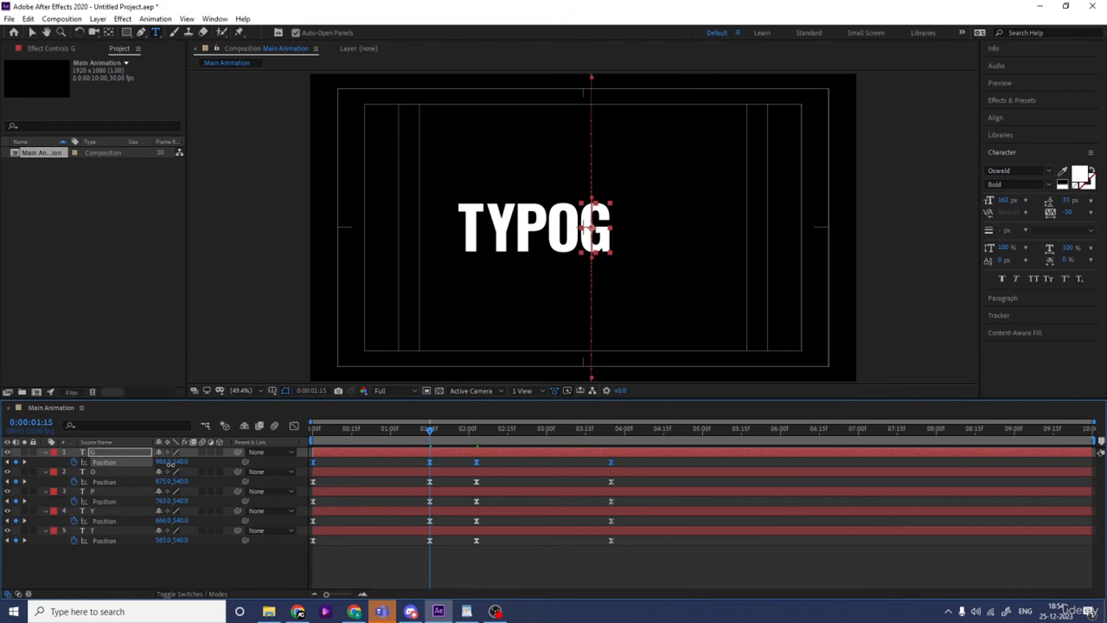
Create the letter R from a duplicate of the G layer, with all its Position keyframes shifted to X 1095
key("ctrl+d")
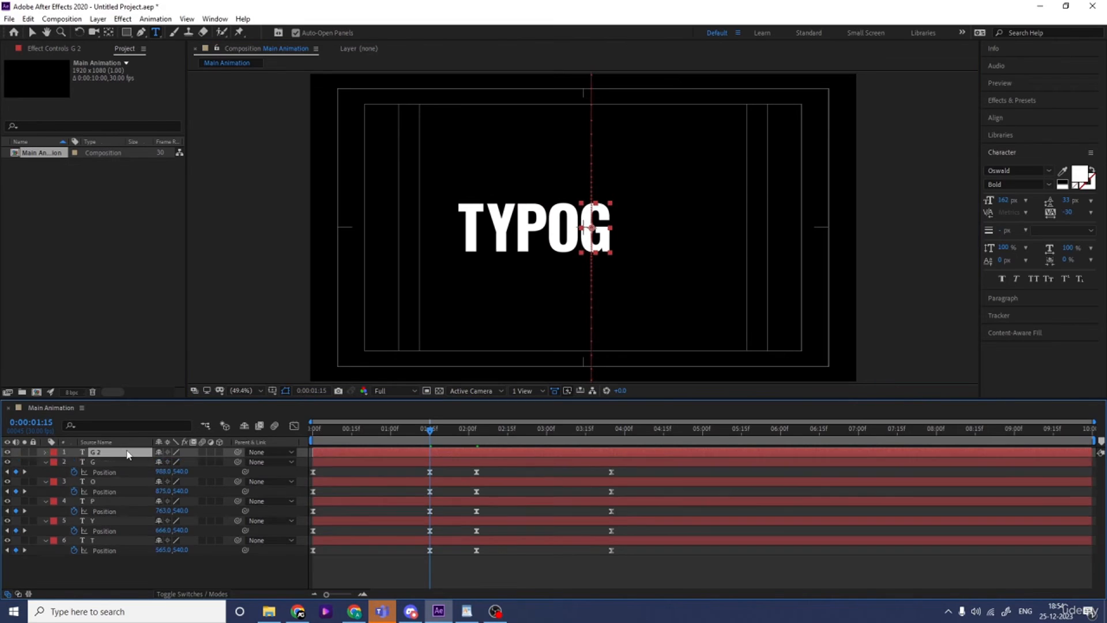
key("p")
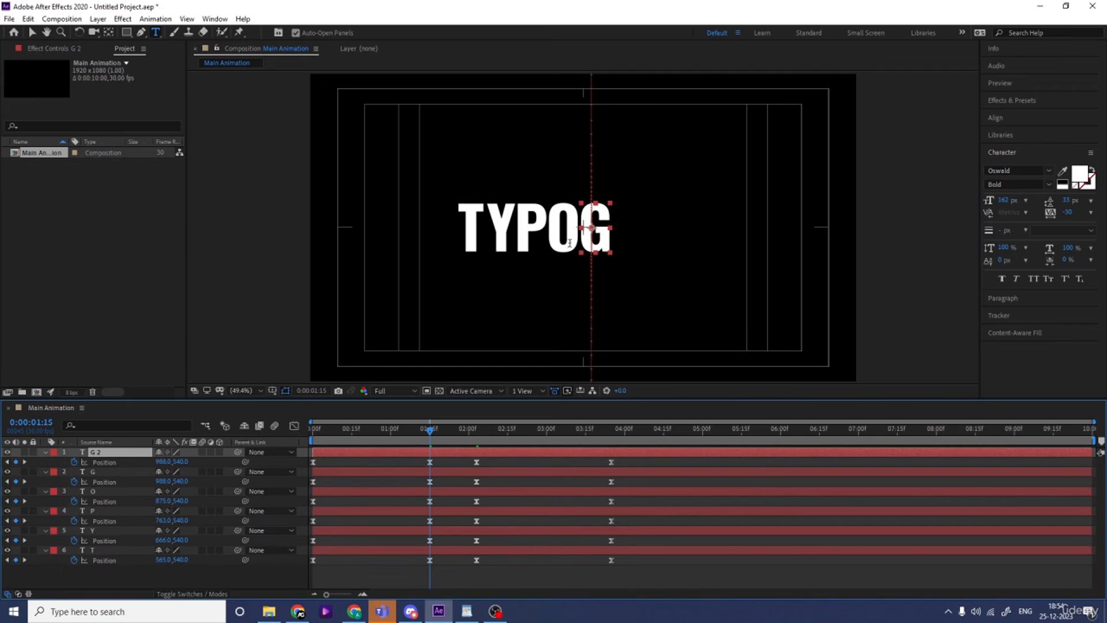
double_click(599, 219)
type("R")
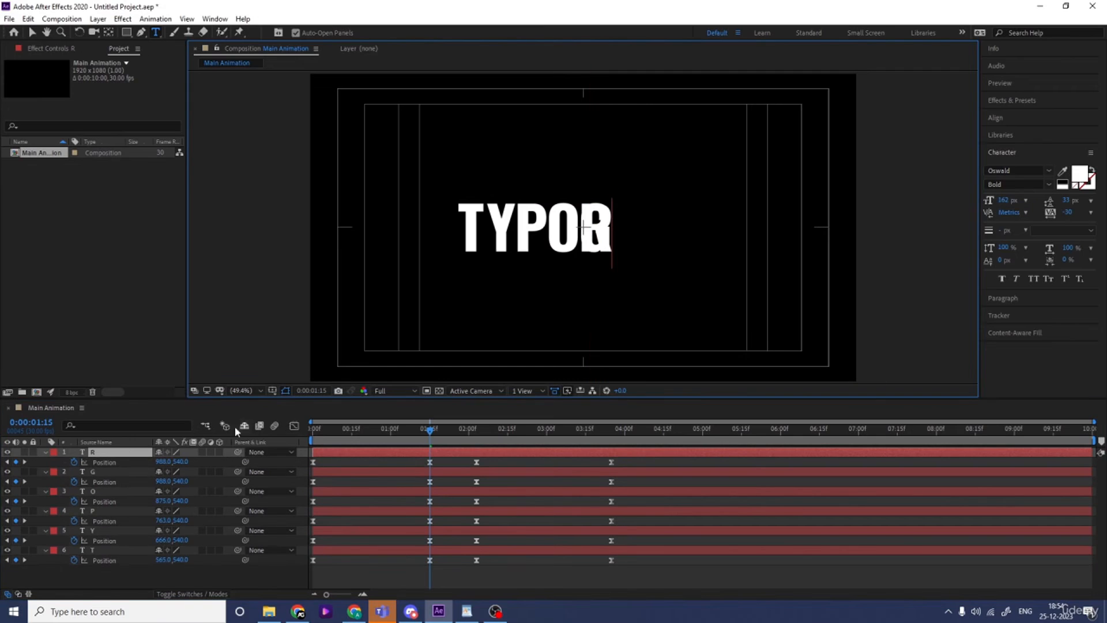
left_click(109, 462)
left_click_drag(163, 461, 225, 461)
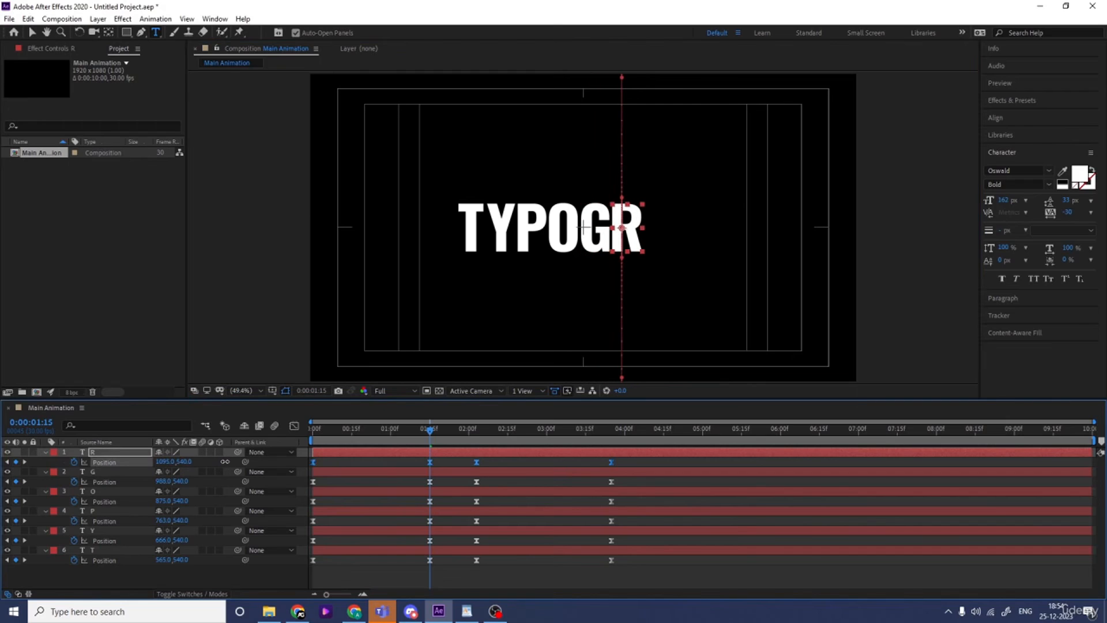
Create the letter A from a duplicate of the R layer, with all its Position keyframes shifted to X 1212
left_click(95, 453)
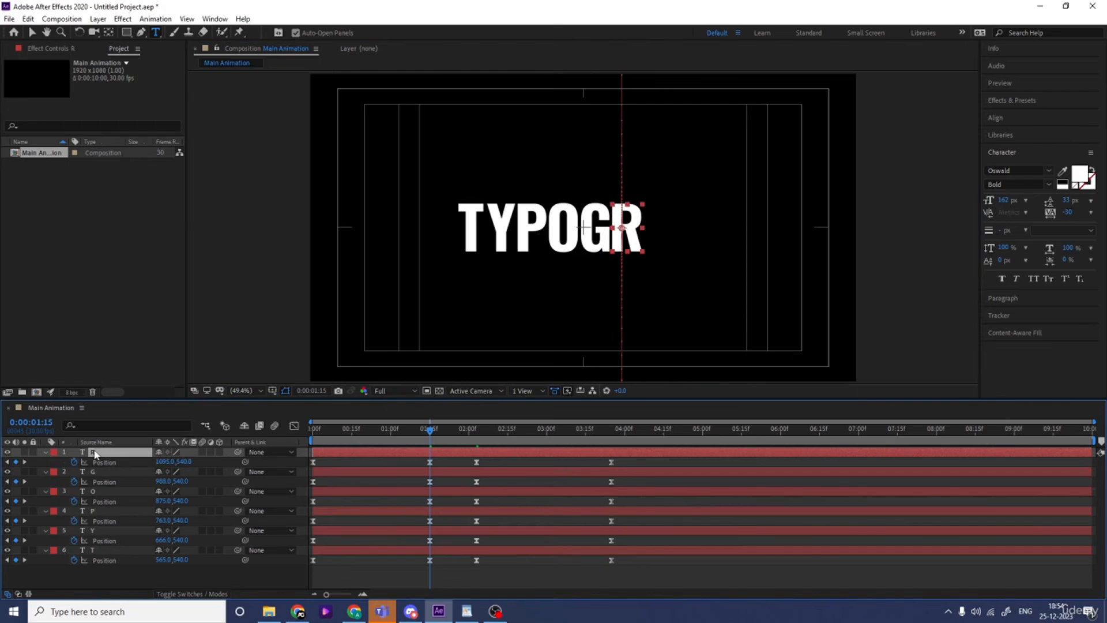
key("ctrl+d")
left_click(107, 462)
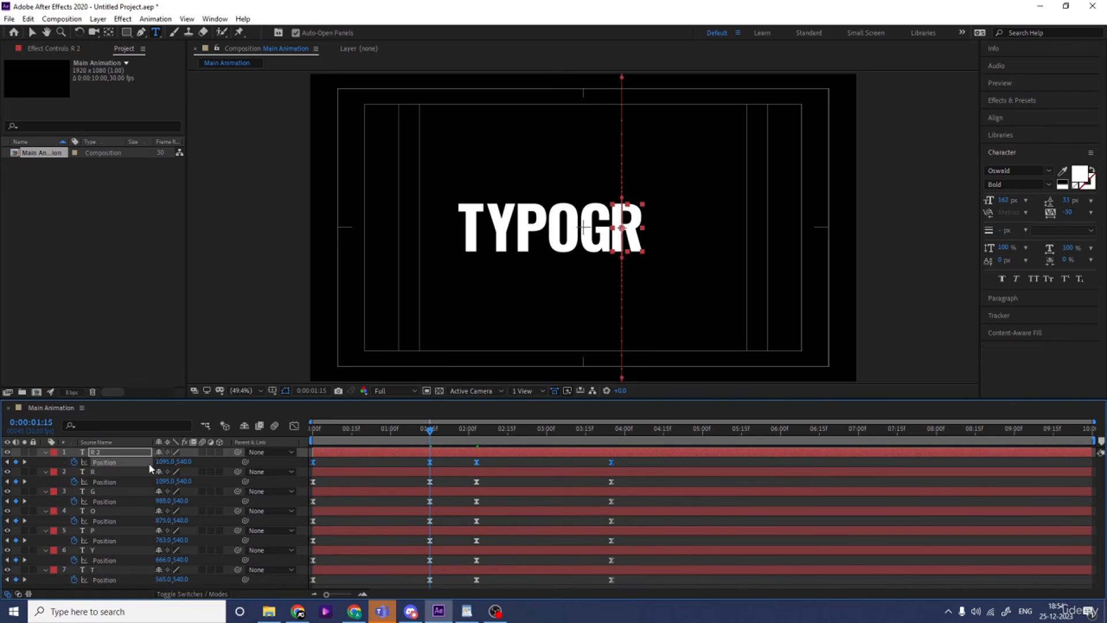
left_click_drag(168, 462, 203, 461)
left_click_drag(221, 461, 230, 462)
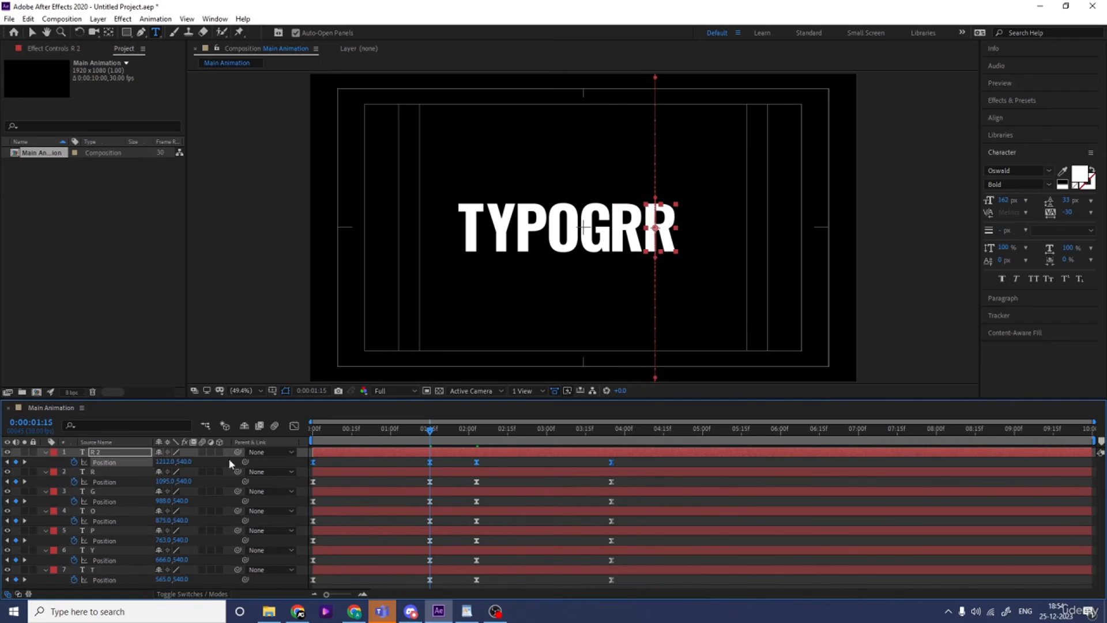
left_click(658, 219)
key("Delete")
type("A")
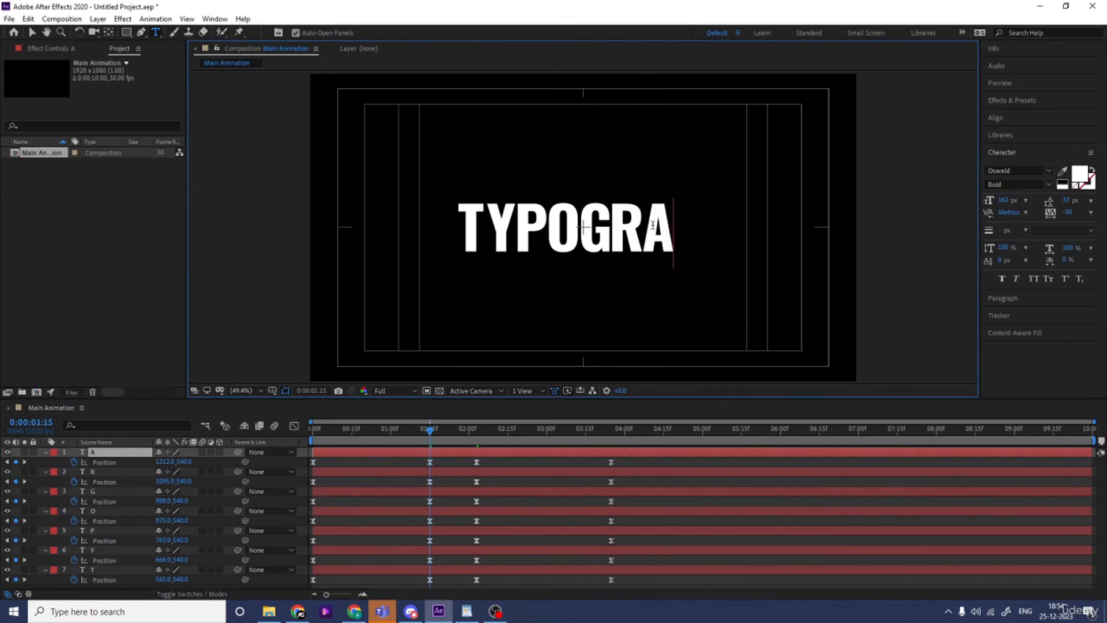
Create the second letter P from a duplicate of the A layer, with all its Position keyframes shifted to X 1320
left_click(100, 456)
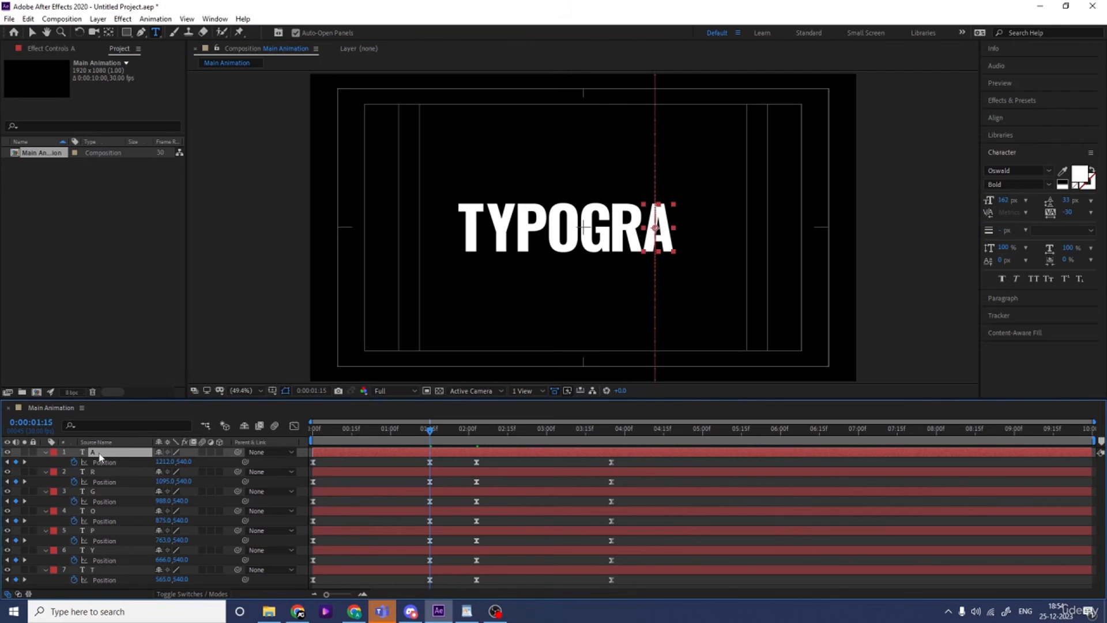
key("ctrl+d")
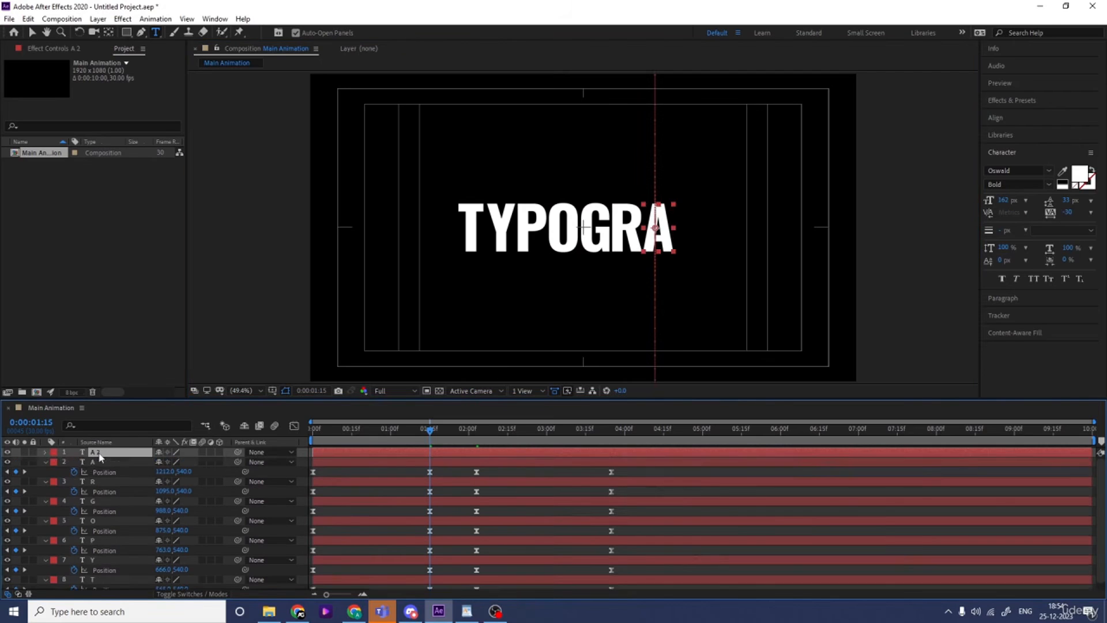
left_click(115, 462)
left_click_drag(162, 462, 230, 462)
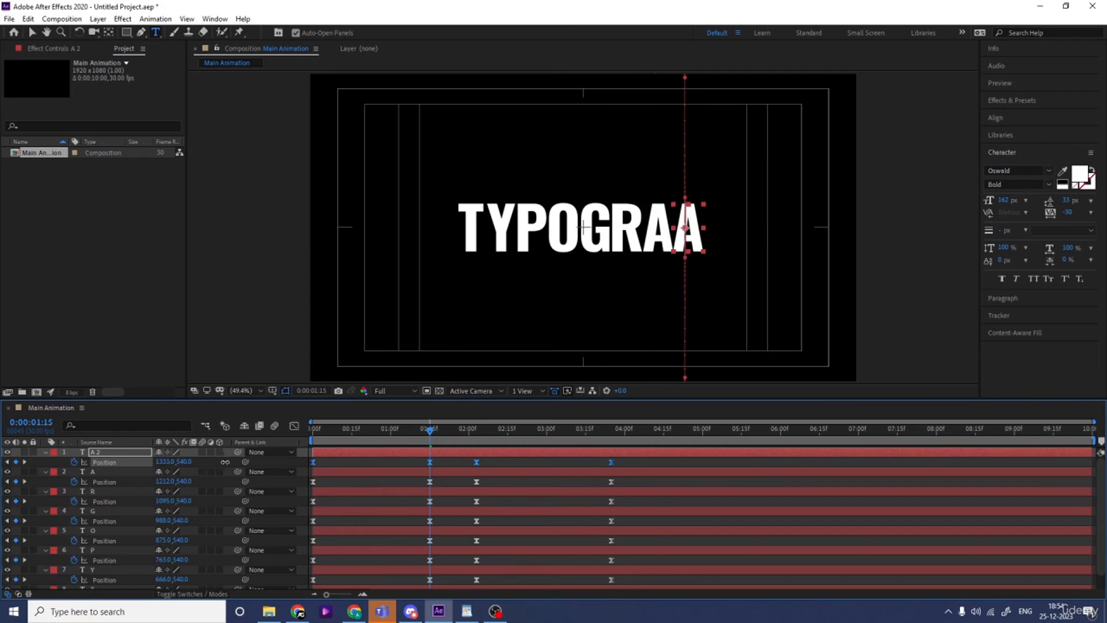
double_click(686, 232)
type("P")
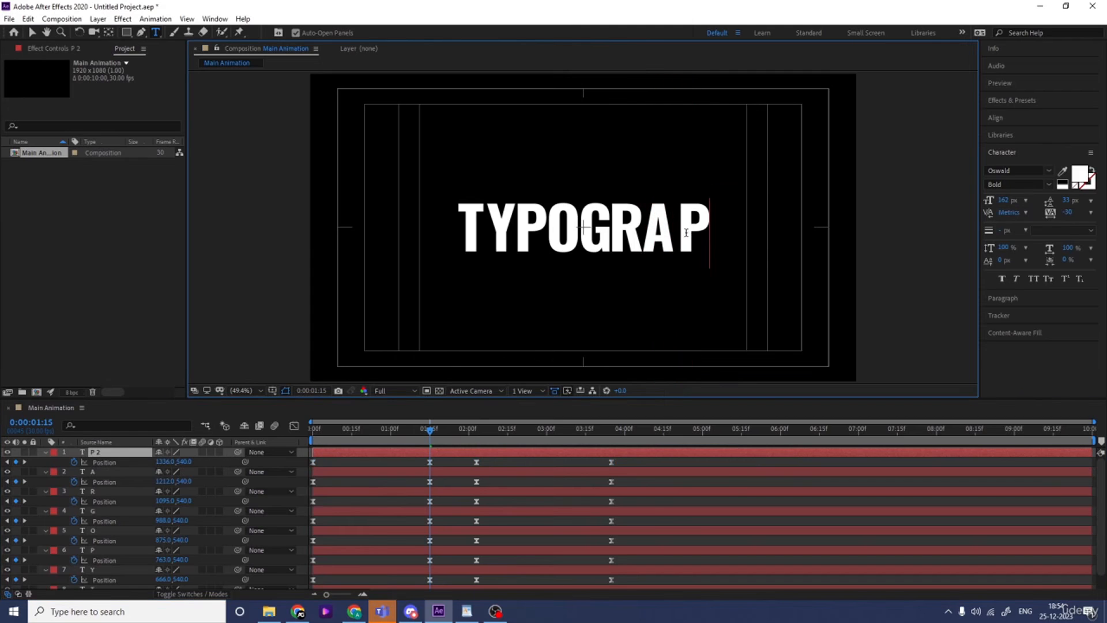
left_click(113, 462)
left_click(113, 462)
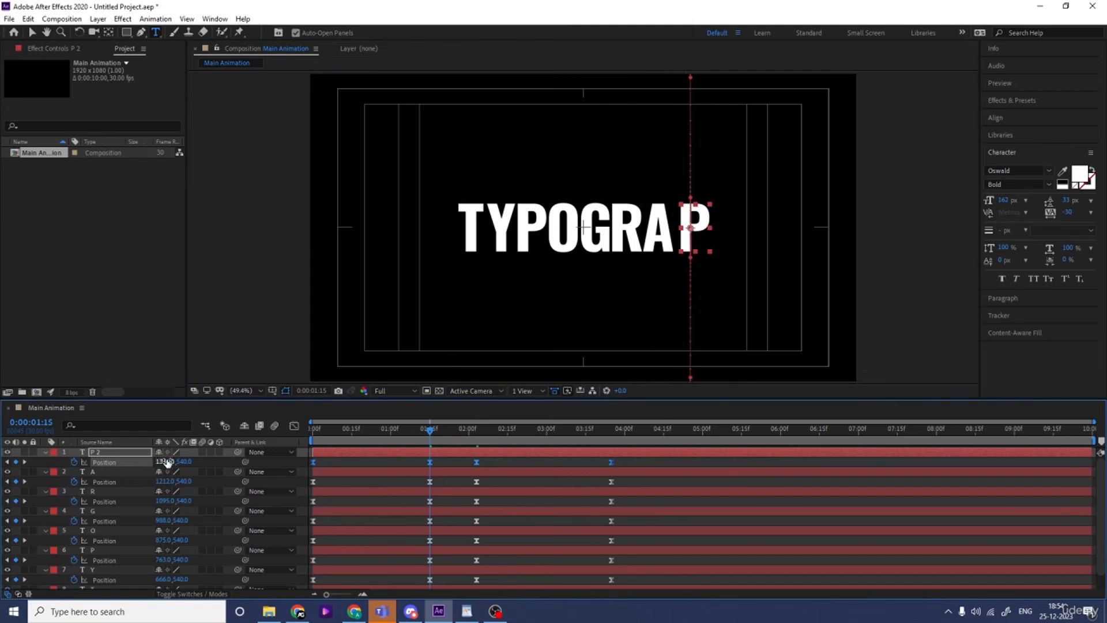
left_click_drag(166, 462, 158, 461)
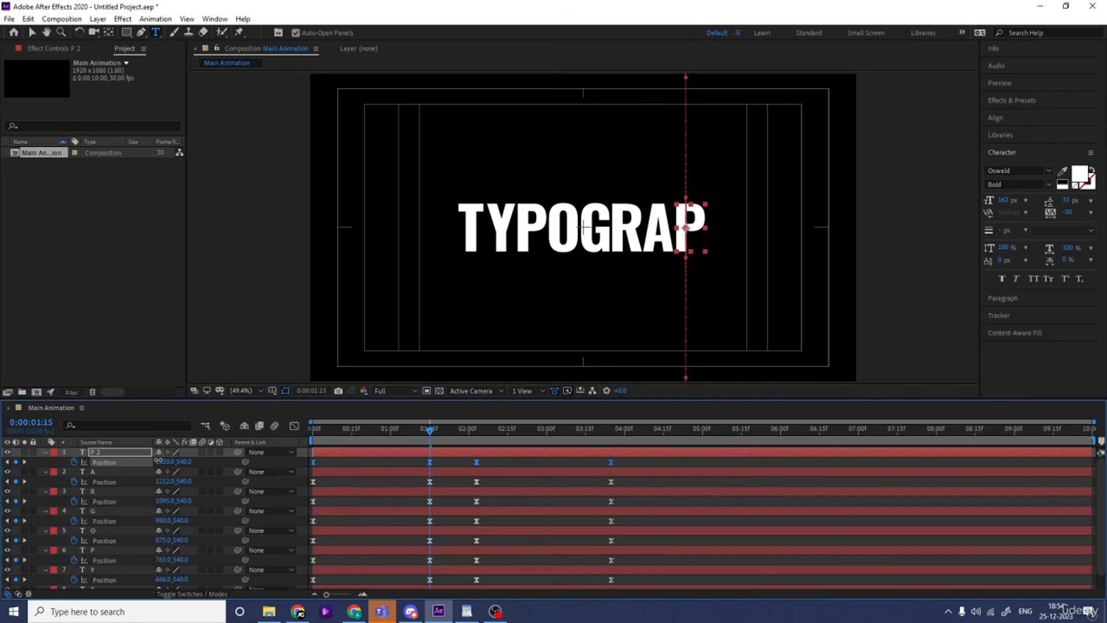
left_click(353, 461)
Create the letter H from a duplicate of the second P layer, with all its Position keyframes shifted to X 1427
left_click(124, 459)
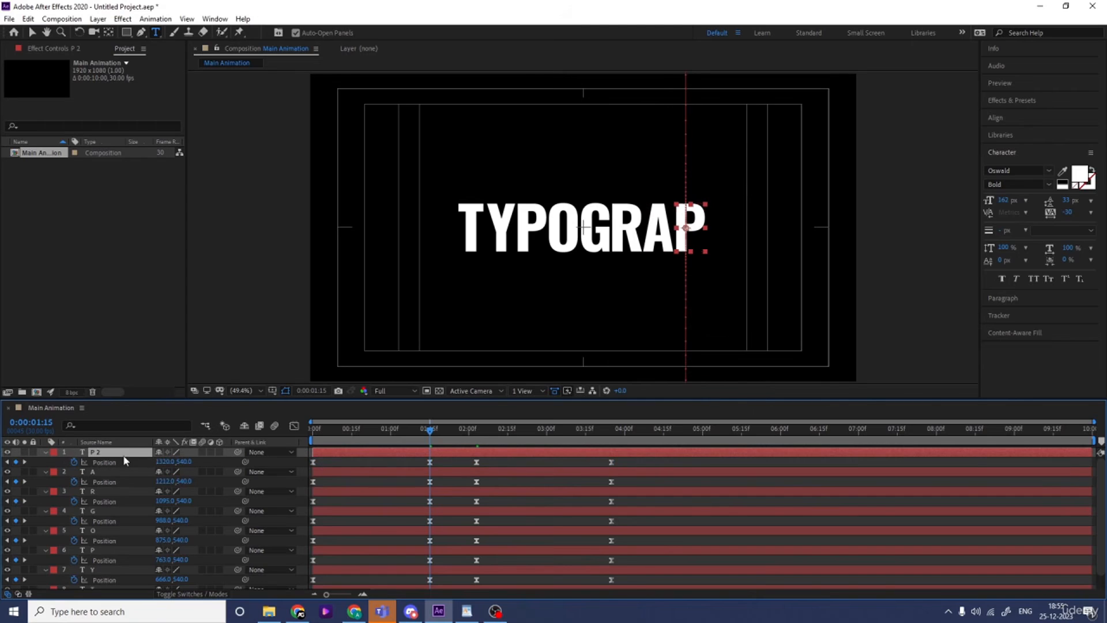
key("ctrl+d")
left_click(112, 462)
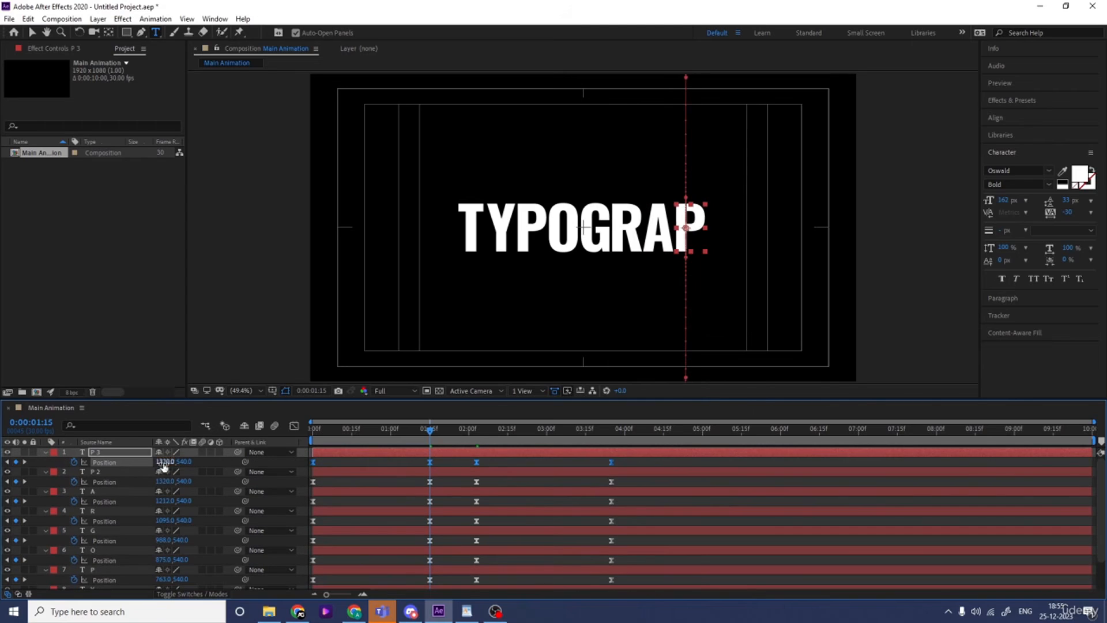
left_click_drag(166, 462, 229, 465)
left_click(723, 224)
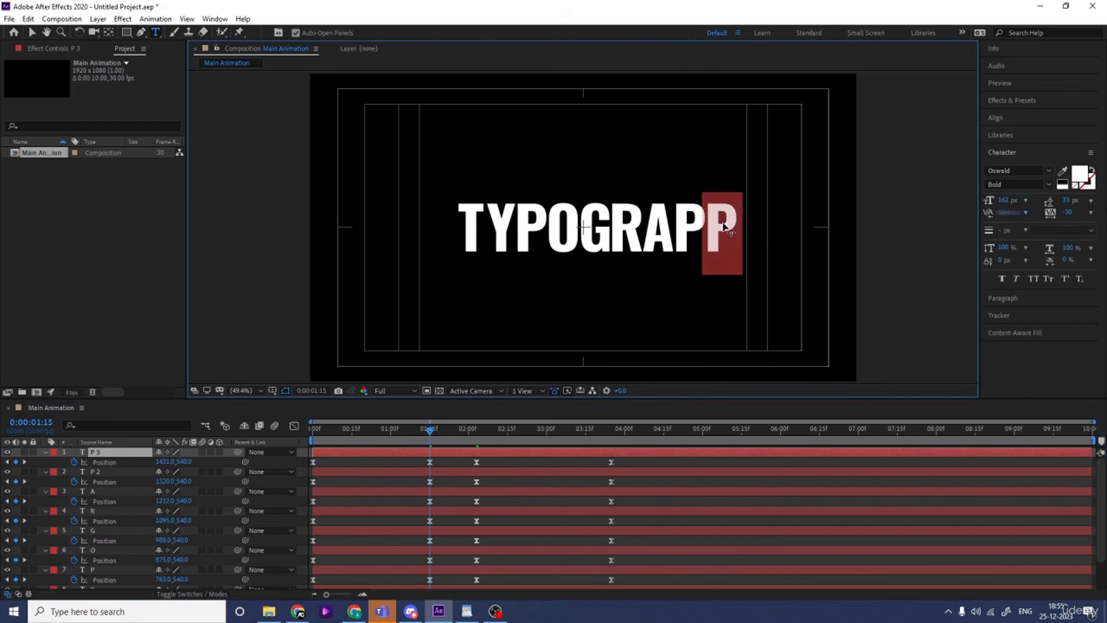
type("H")
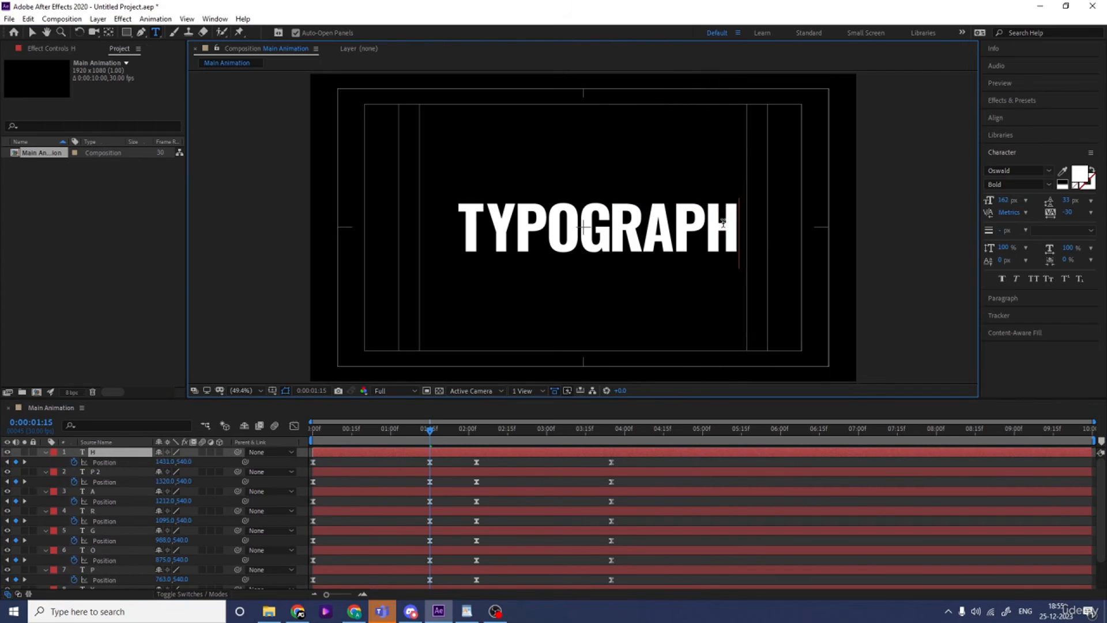
left_click(127, 466)
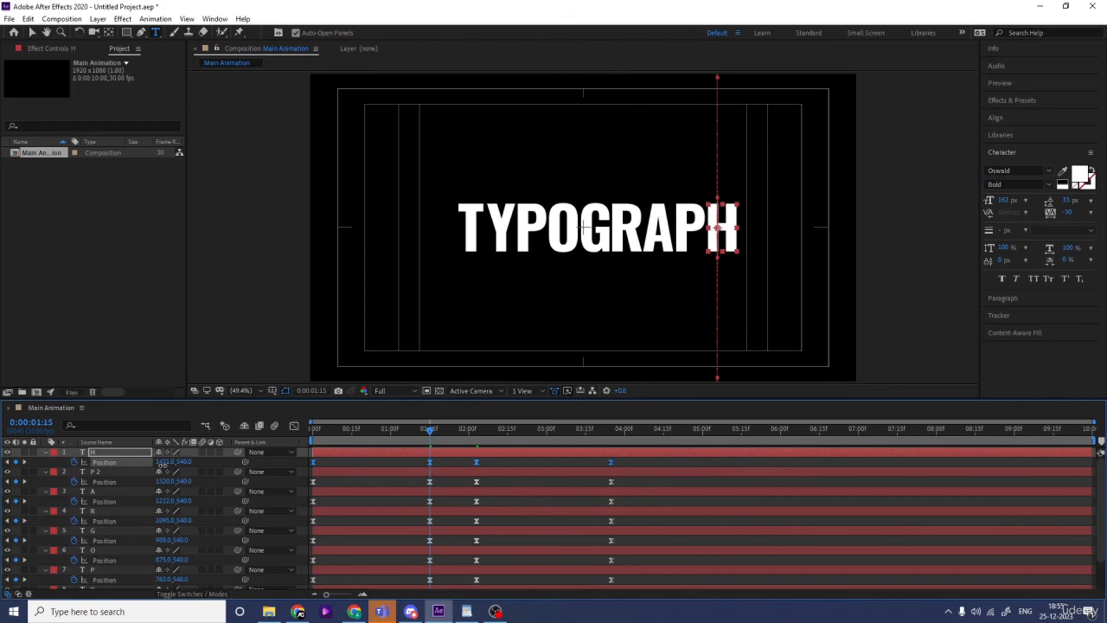
left_click_drag(162, 464, 160, 464)
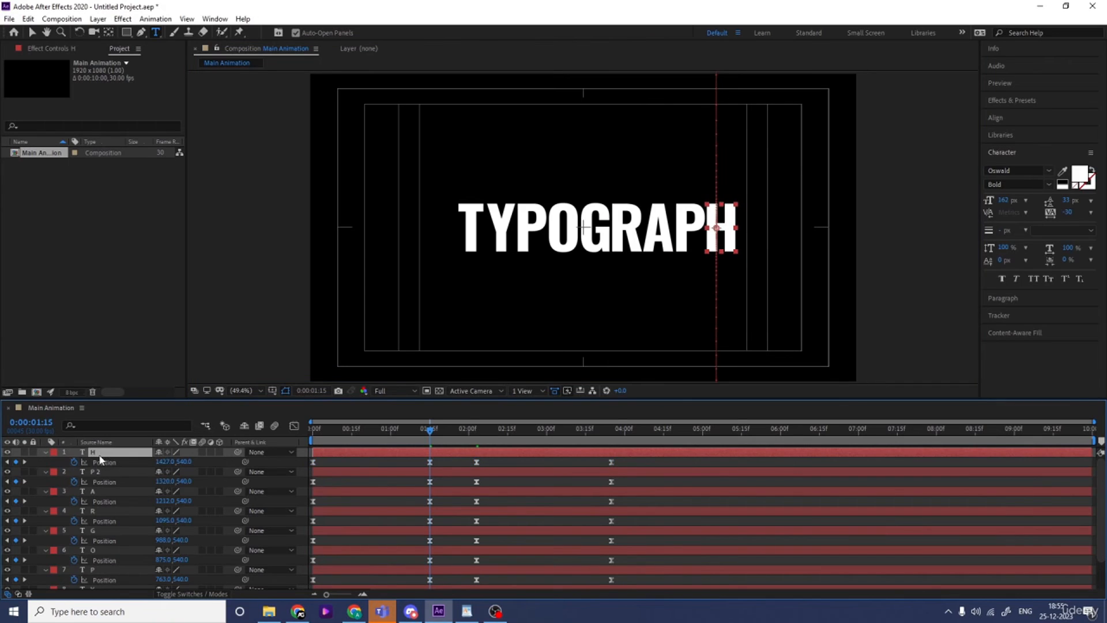
Create the final letter Y from a duplicate of the H layer, with all its Position keyframes shifted to X 1546
key("ctrl+d")
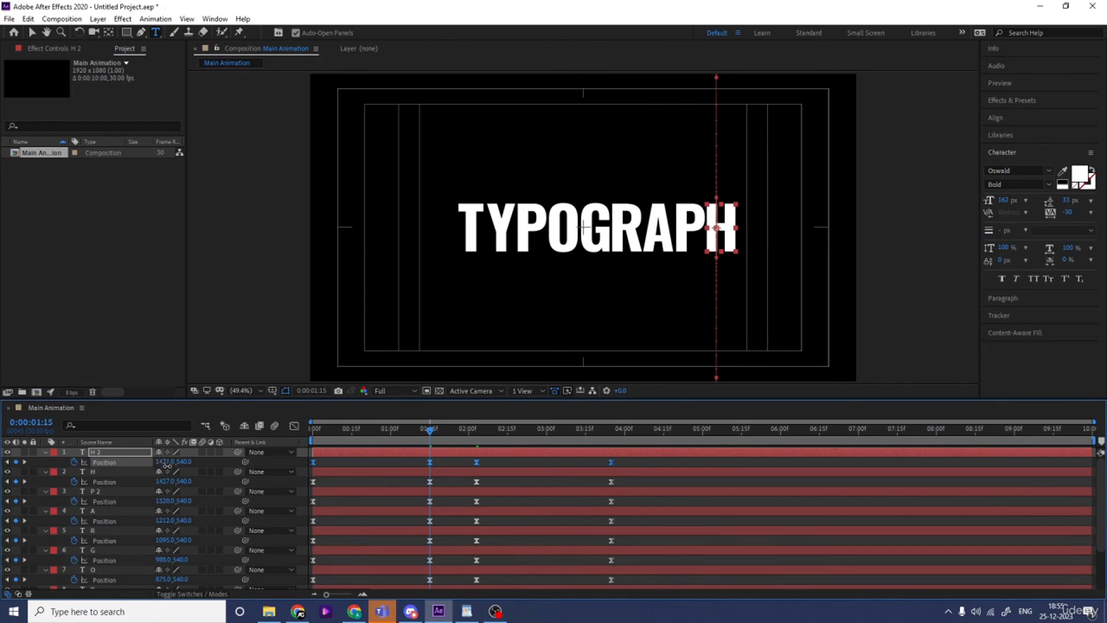
left_click_drag(162, 461, 231, 464)
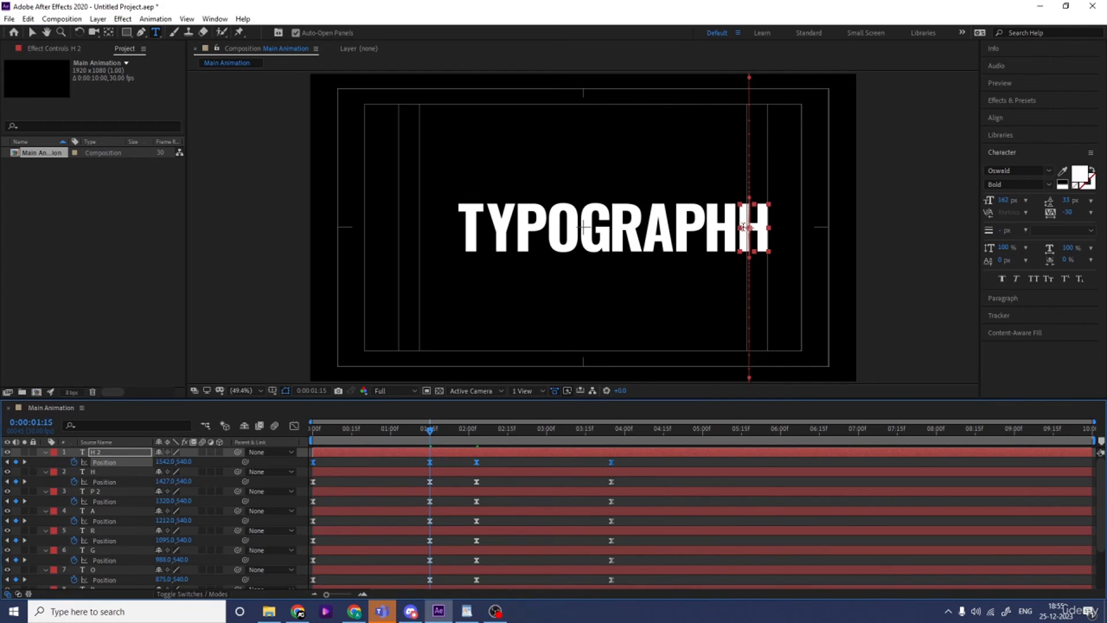
double_click(754, 228)
type("Y")
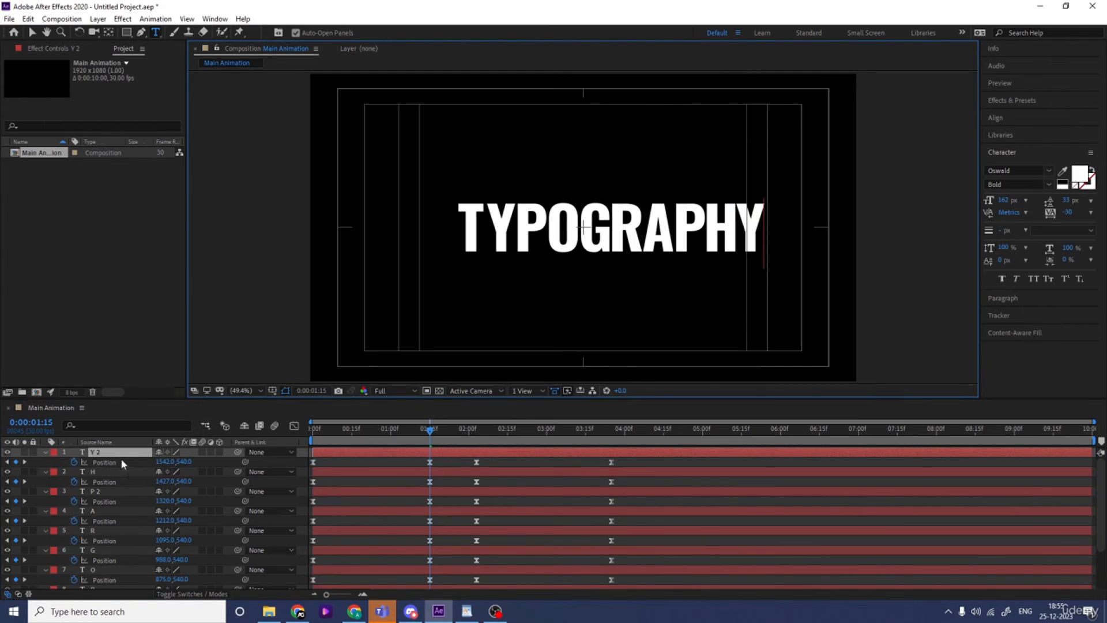
left_click(133, 463)
left_click_drag(159, 462, 164, 462)
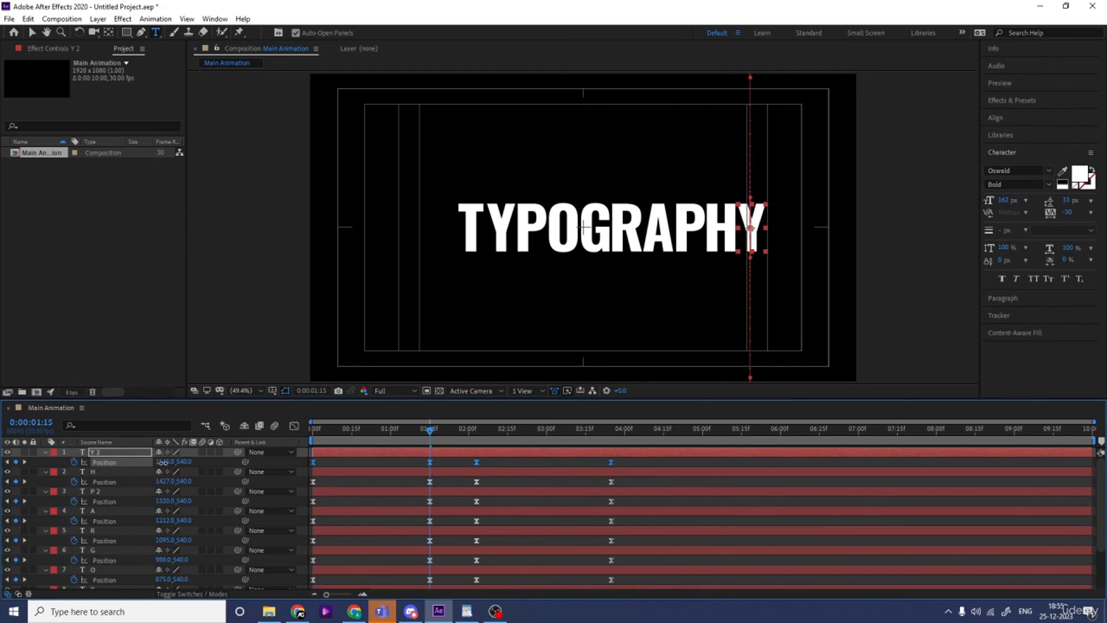
left_click(337, 459)
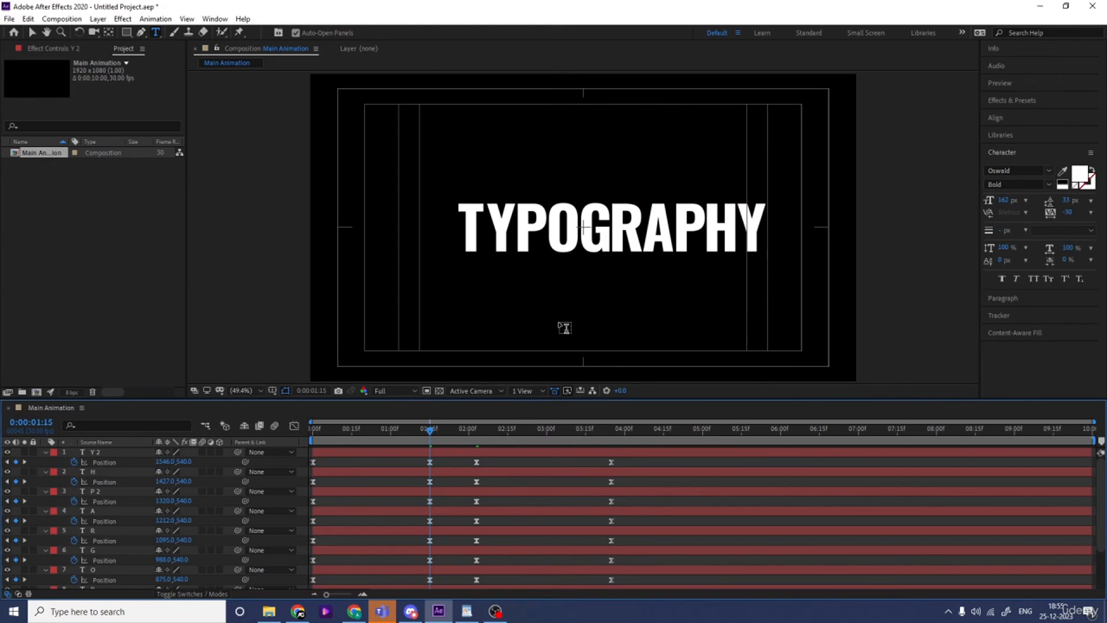
Collapse the keyframe rows, add a null object and parent all ten letter layers to it
key("u")
right_click(118, 560)
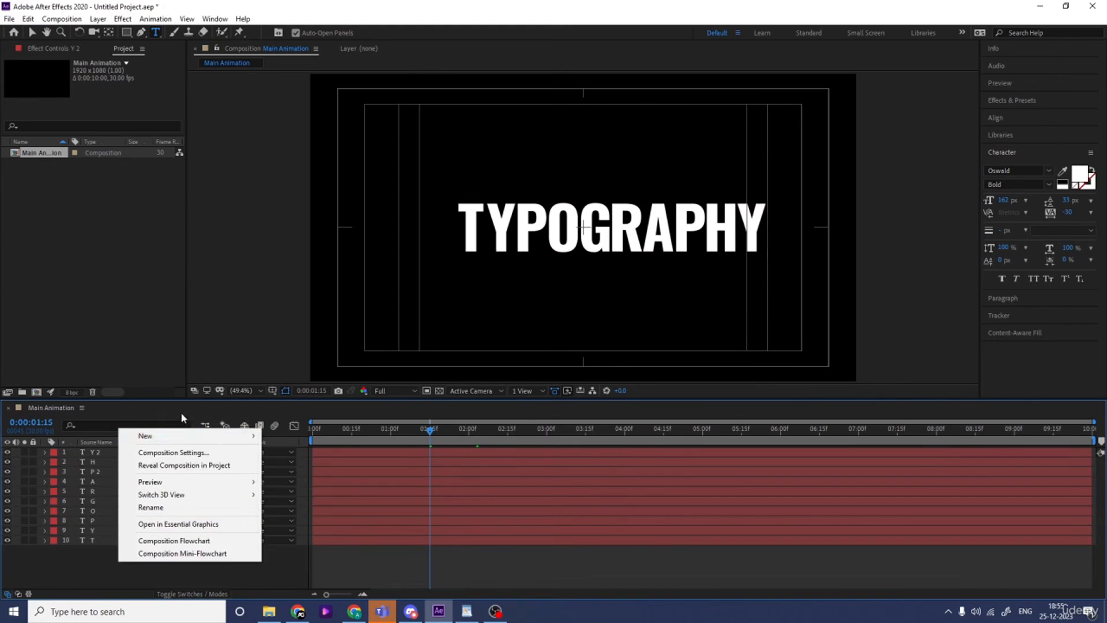
mouse_move(149, 436)
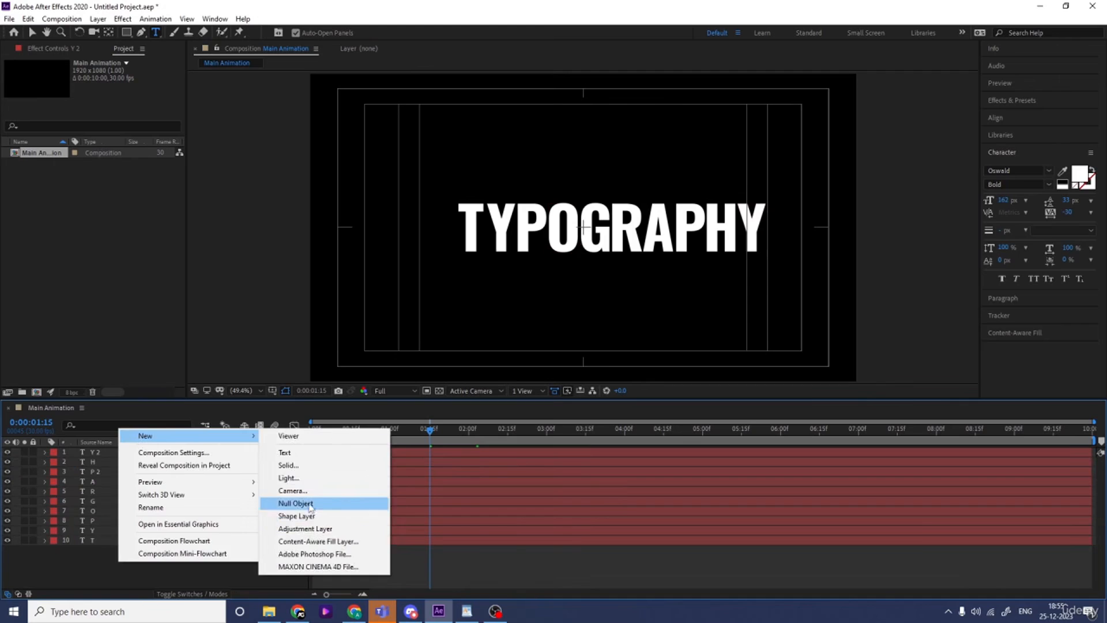
left_click(346, 503)
left_click(95, 462)
left_click(106, 548, "shift")
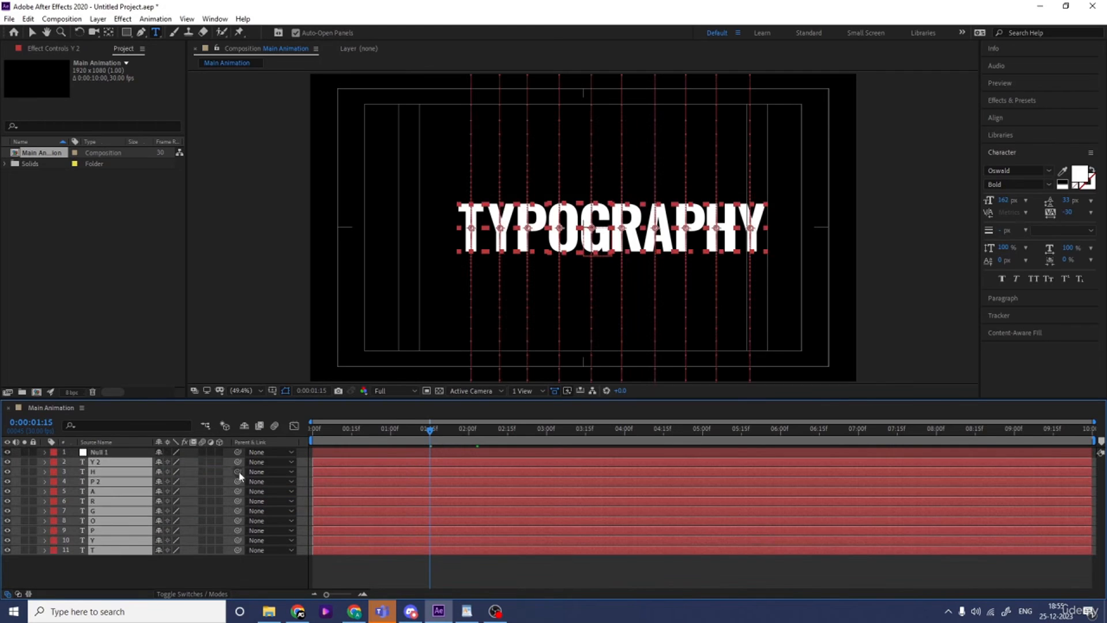
left_click_drag(238, 462, 79, 466)
Centre the word by setting the null's Position X to 857, and delete the null
key("p")
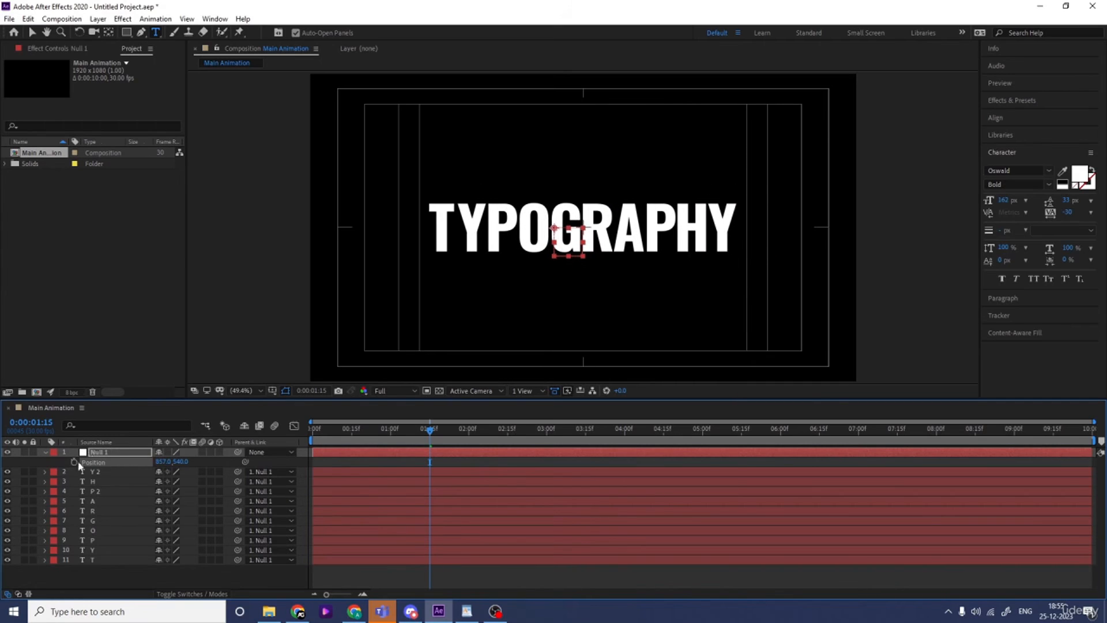
left_click(95, 452)
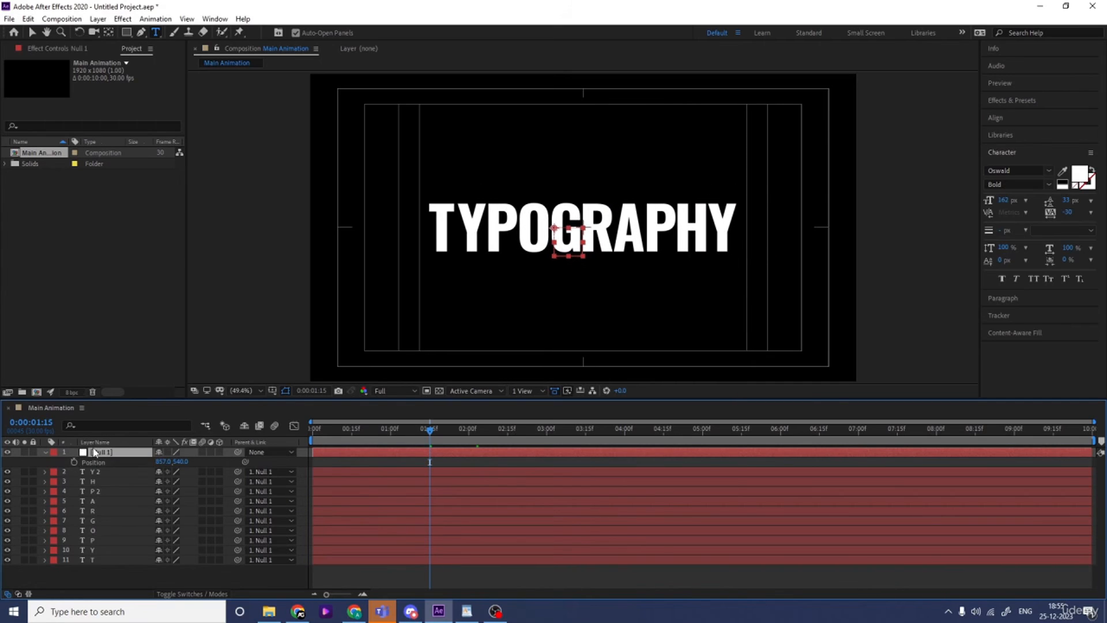
key("Delete")
Move the start of the first Y layer to 0:00:00:05 and of the first P layer to 0:00:00:10
left_click_drag(350, 434, 228, 431)
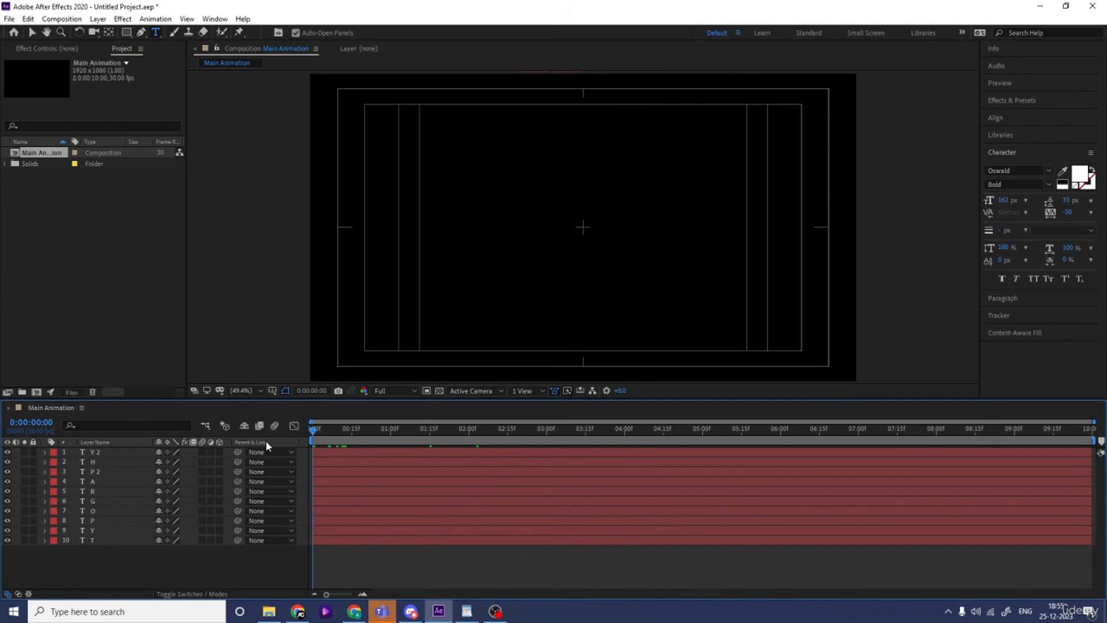
key("=")
key("=")
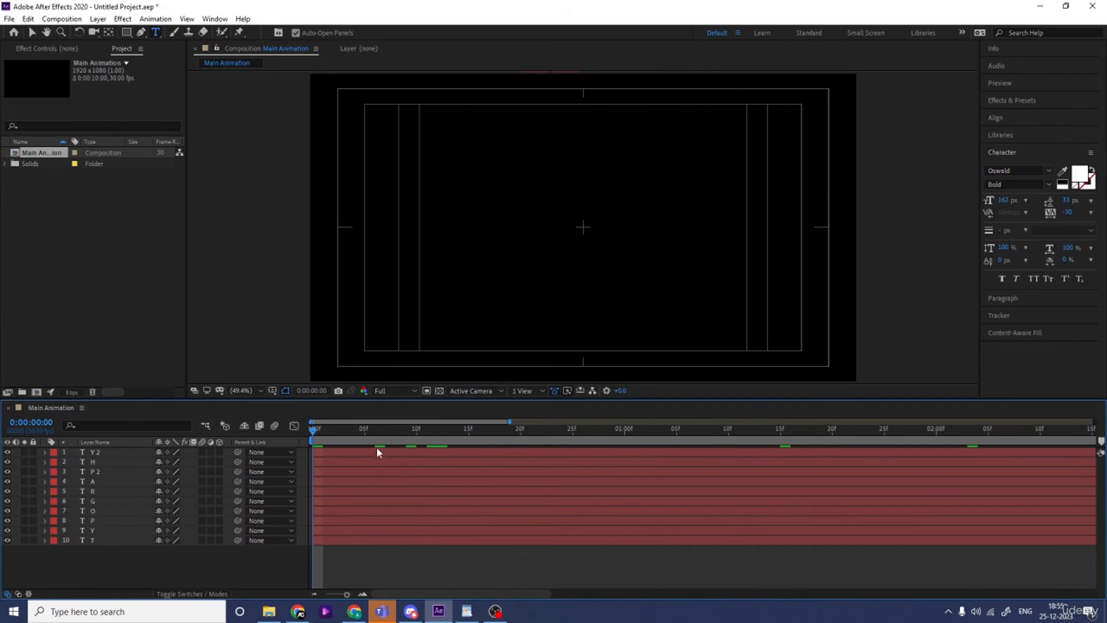
left_click(364, 435)
left_click(353, 530)
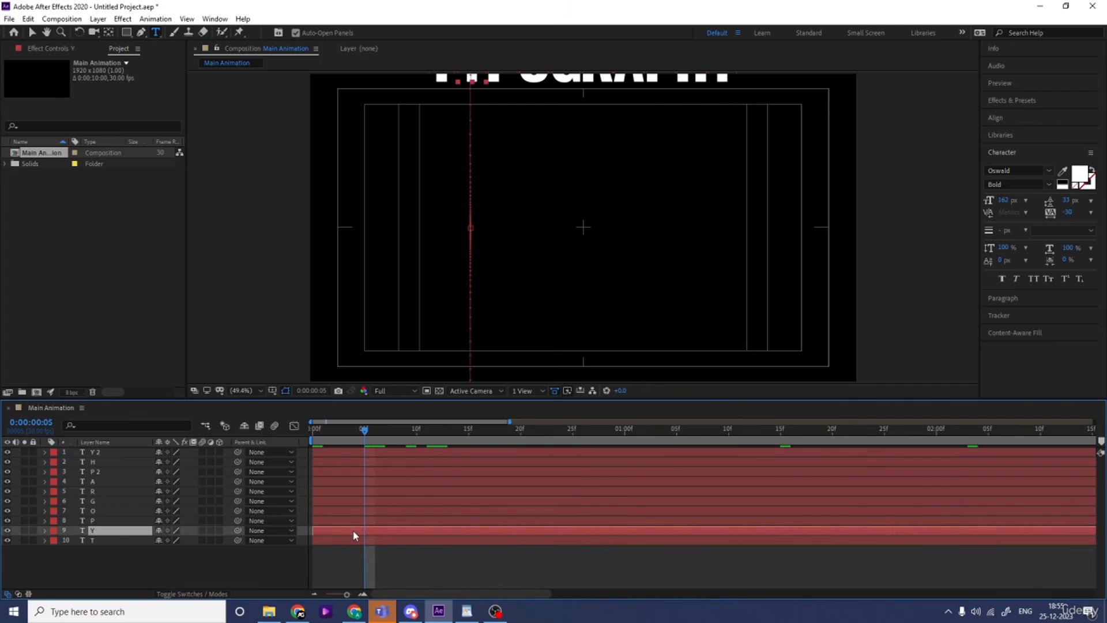
left_click(415, 437)
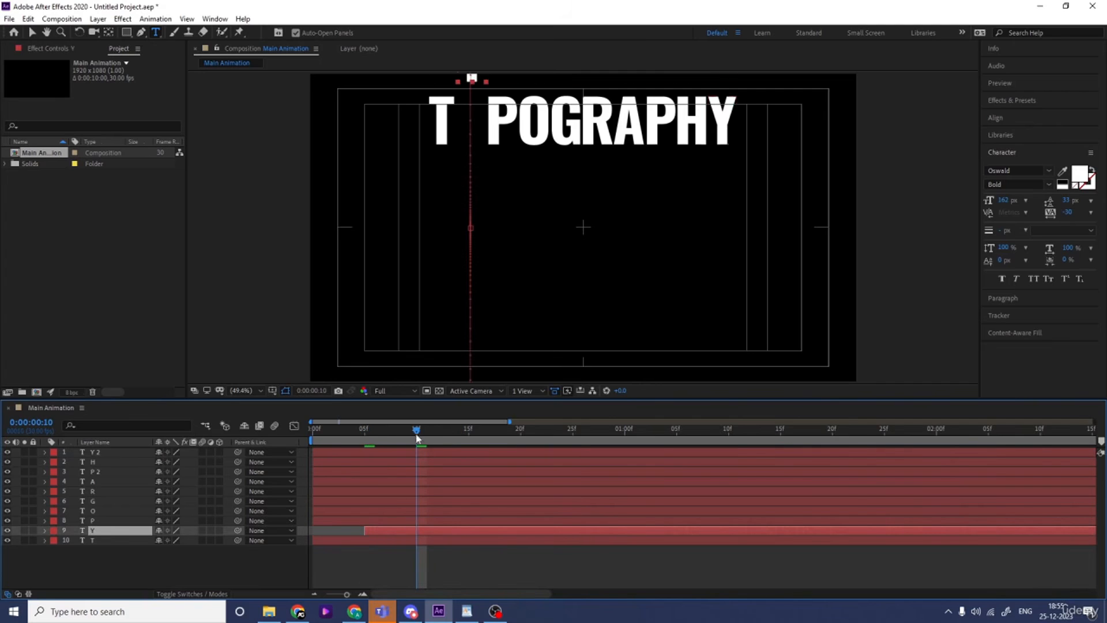
left_click(412, 518)
key("alt+[")
Move the start of the O layer to 0:00:00:15 and of the G layer to 0:00:00:20
left_click(468, 437)
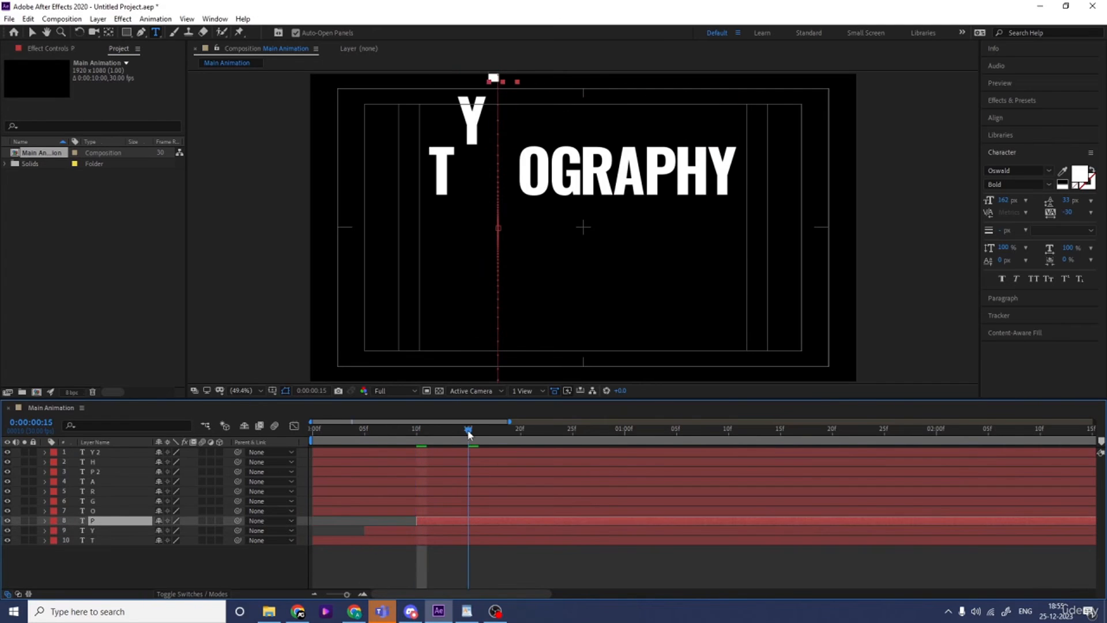
left_click(469, 510)
key("alt+[")
left_click(520, 433)
left_click(522, 501)
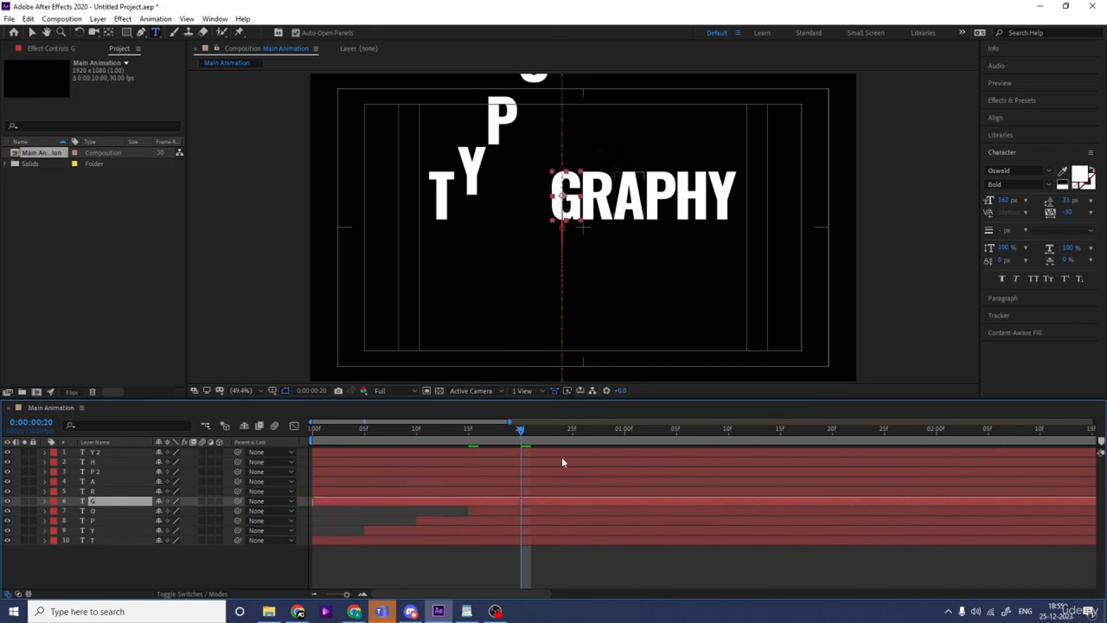
key("alt+[")
Move the start of the R layer to 0:00:00:25 and of the A layer to 0:00:01:00
left_click(572, 432)
left_click(576, 491)
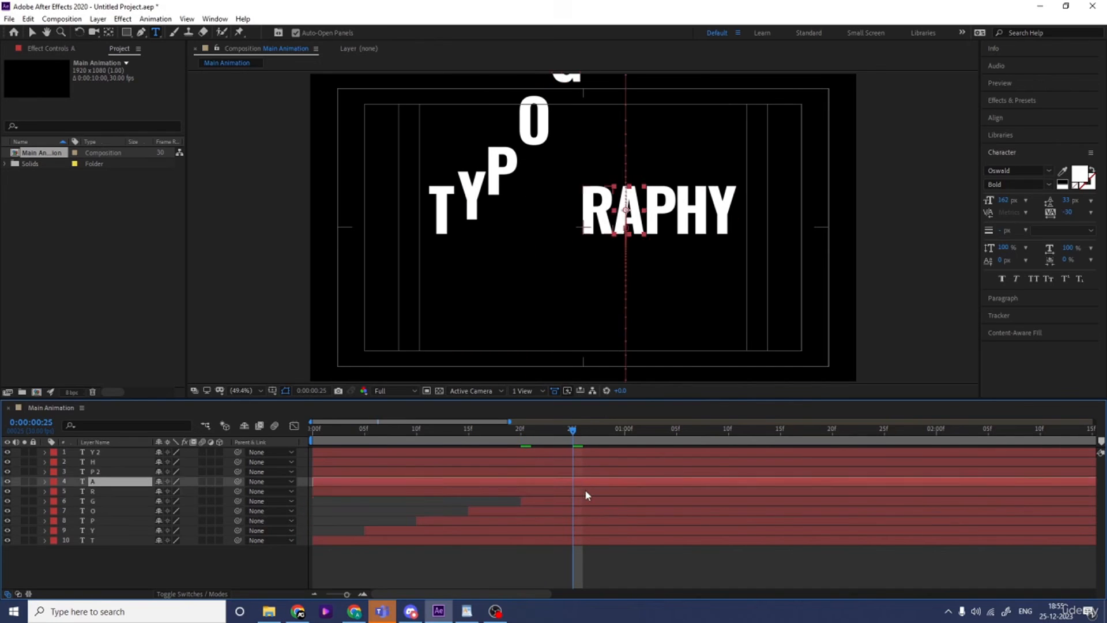
key("alt+[")
left_click(625, 433)
left_click(643, 481)
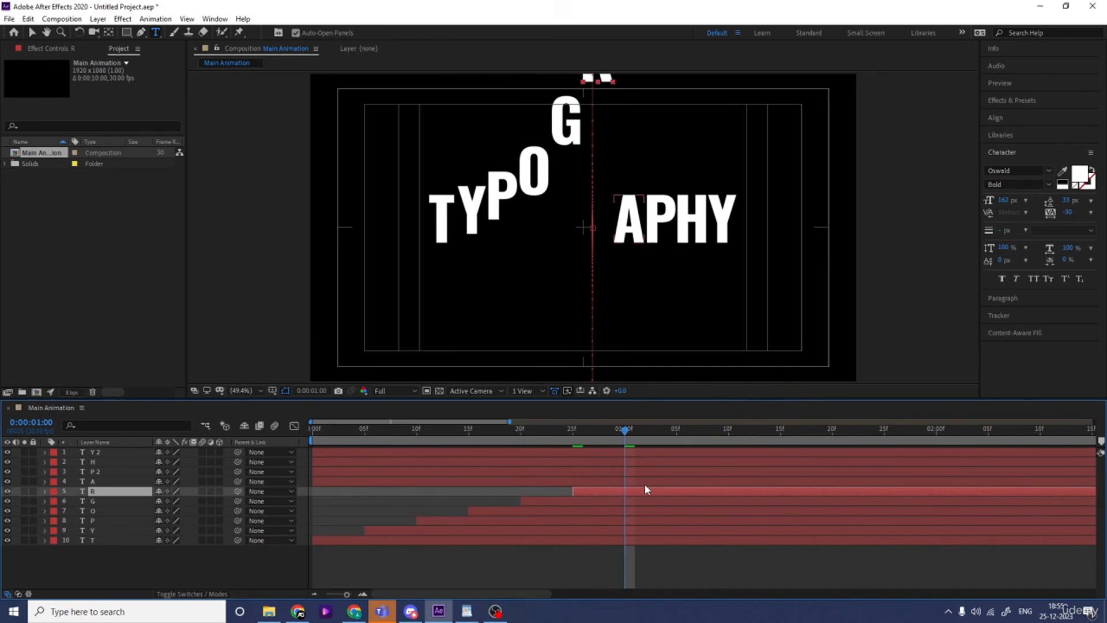
key("alt+[")
Move the start of the P 2 layer to 0:00:01:05, of H to 0:00:01:10 and of Y 2 to 0:00:01:15
left_click(676, 432)
left_click(692, 472)
key("alt+[")
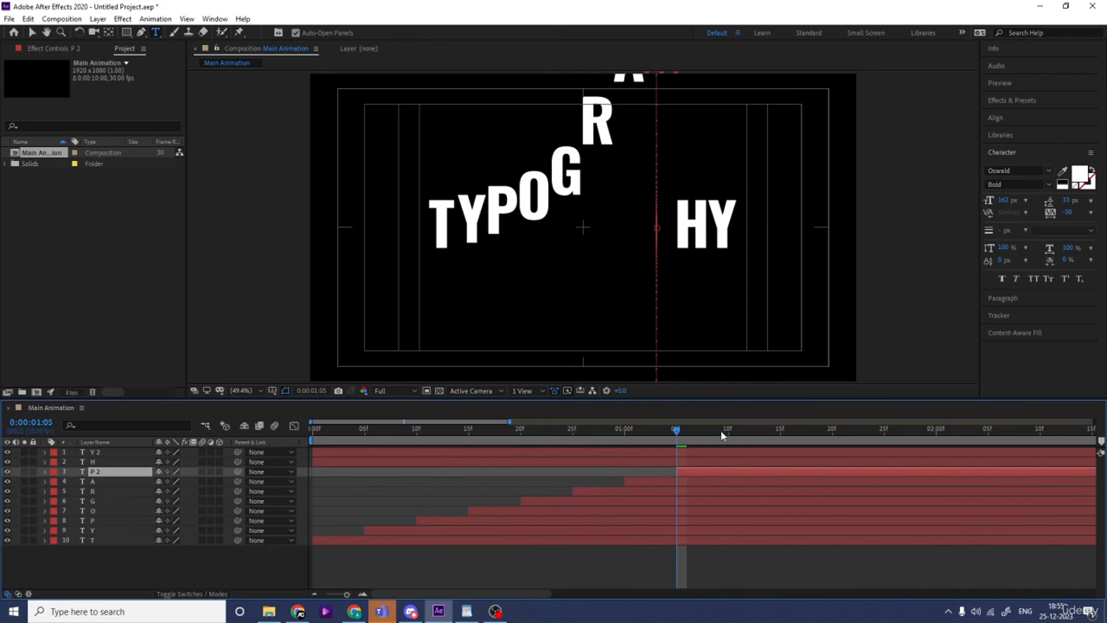
left_click(728, 432)
left_click(730, 461)
key("alt+[")
left_click(779, 433)
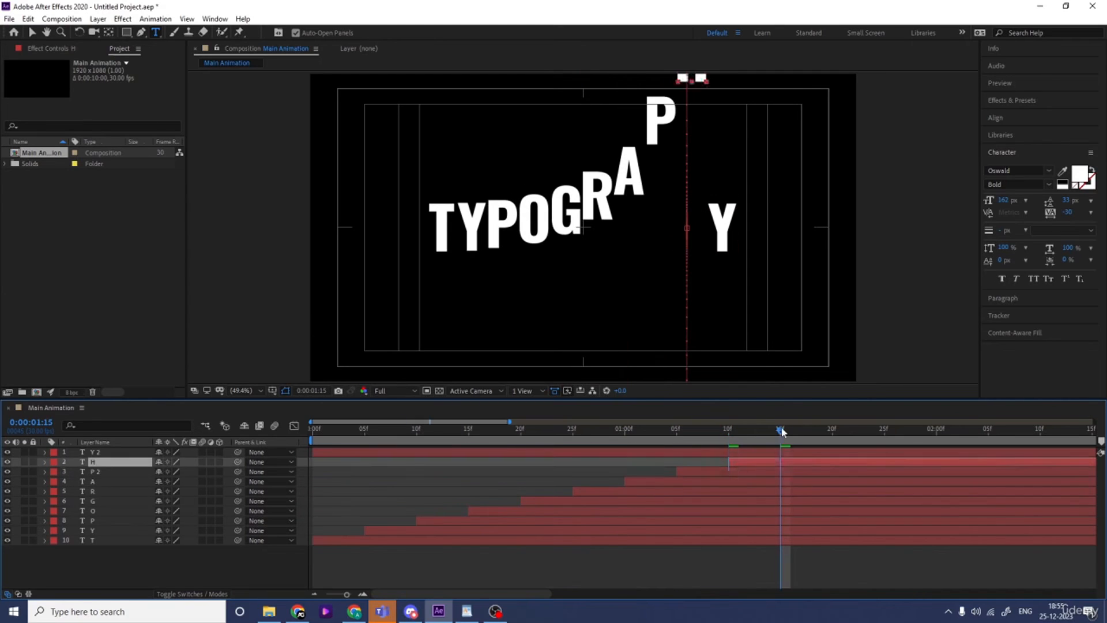
left_click(780, 451)
key("alt+[")
Preview the staggered letter animation from the beginning of the composition
key("minus")
key("minus")
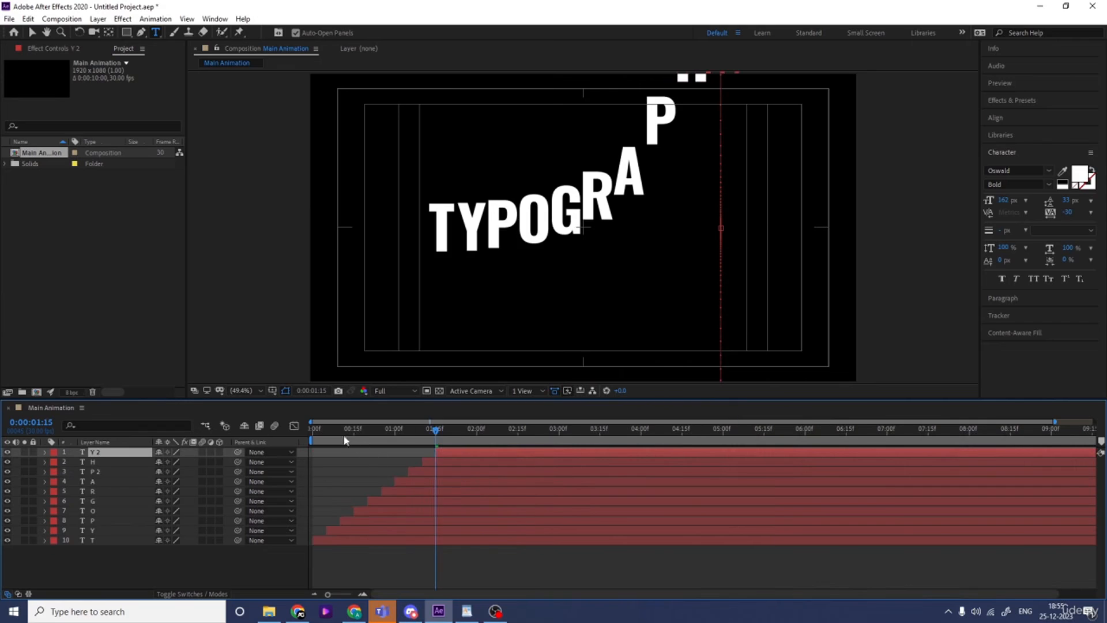
left_click_drag(343, 433, 242, 442)
key("space")
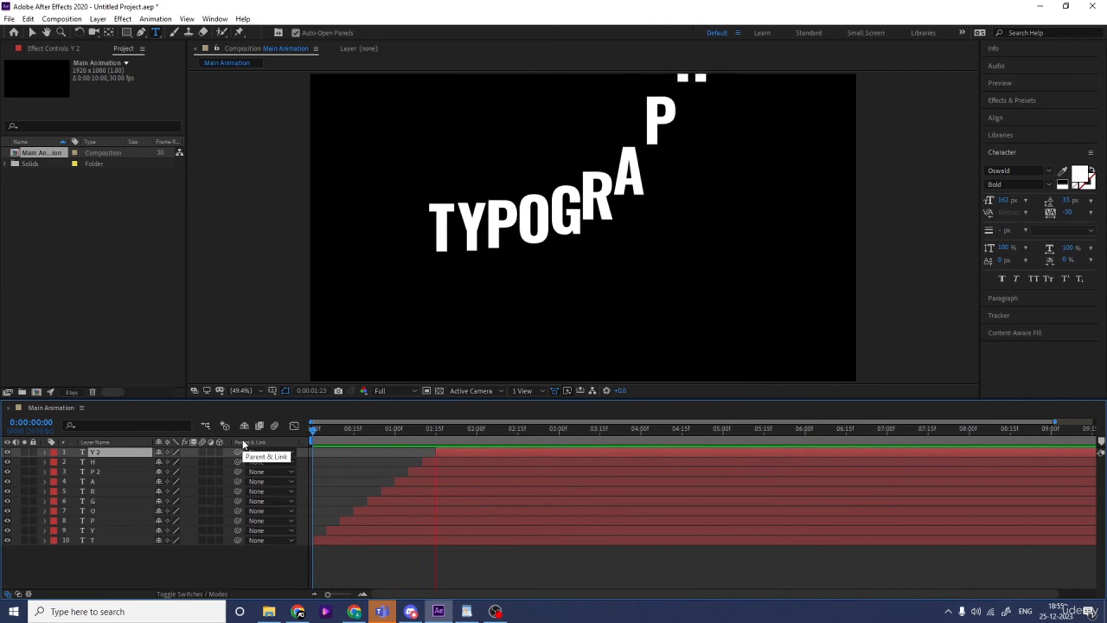
key("space")
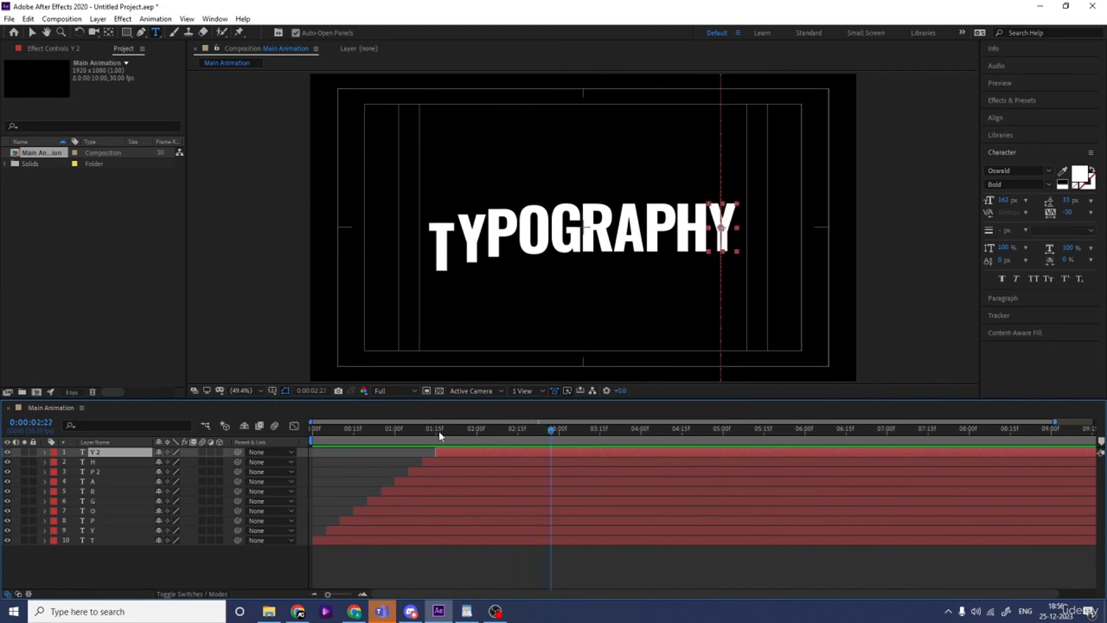
Trim the start of all ten letter layers to 0:00:01:15 and move the trimmed layers to the beginning of the composition
left_click(435, 432)
left_click_drag(434, 429, 436, 430)
left_click_drag(136, 566, 89, 454)
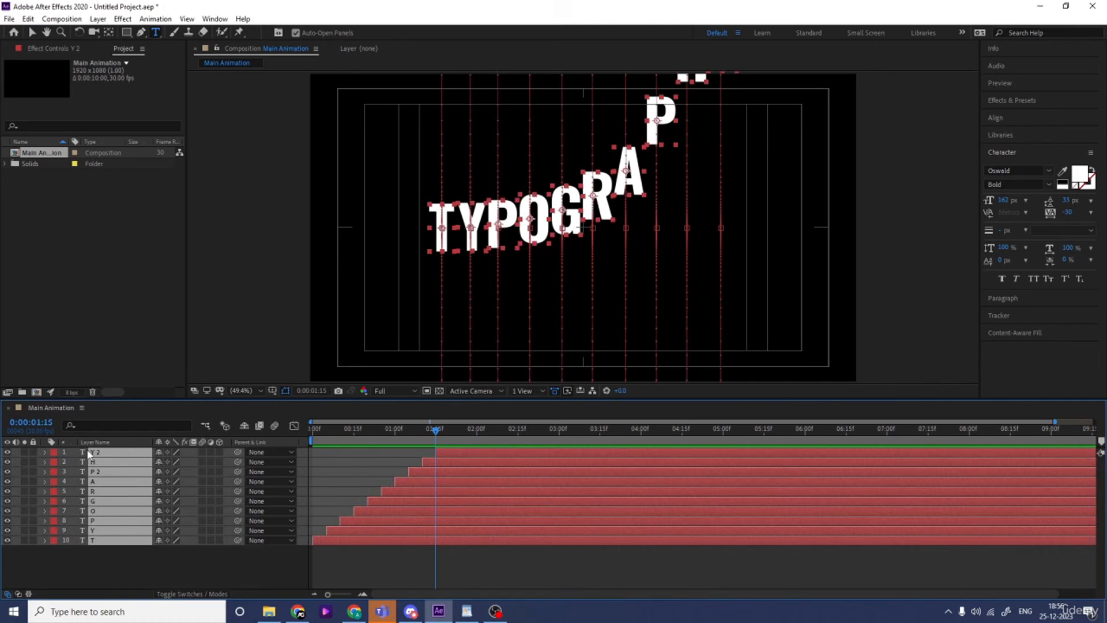
key("bracketleft")
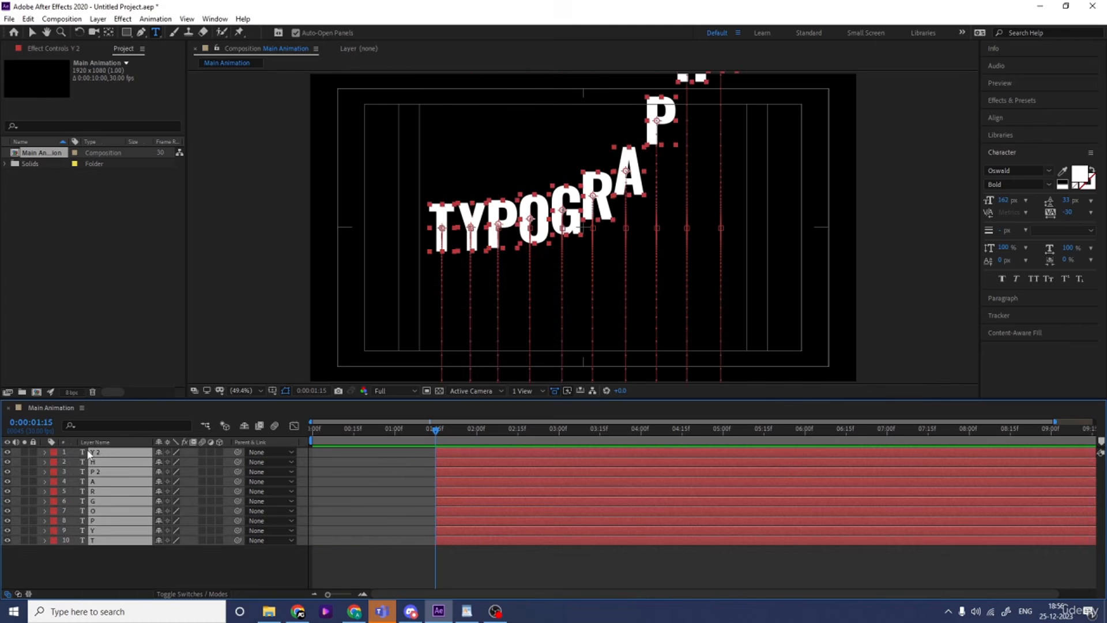
key("Home")
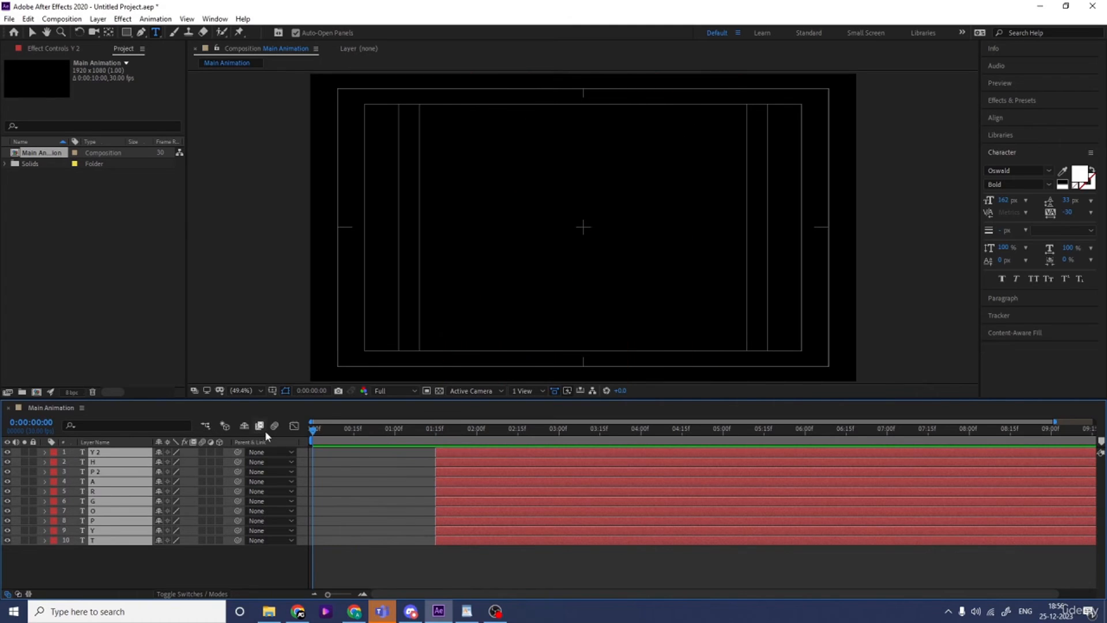
key("bracketleft")
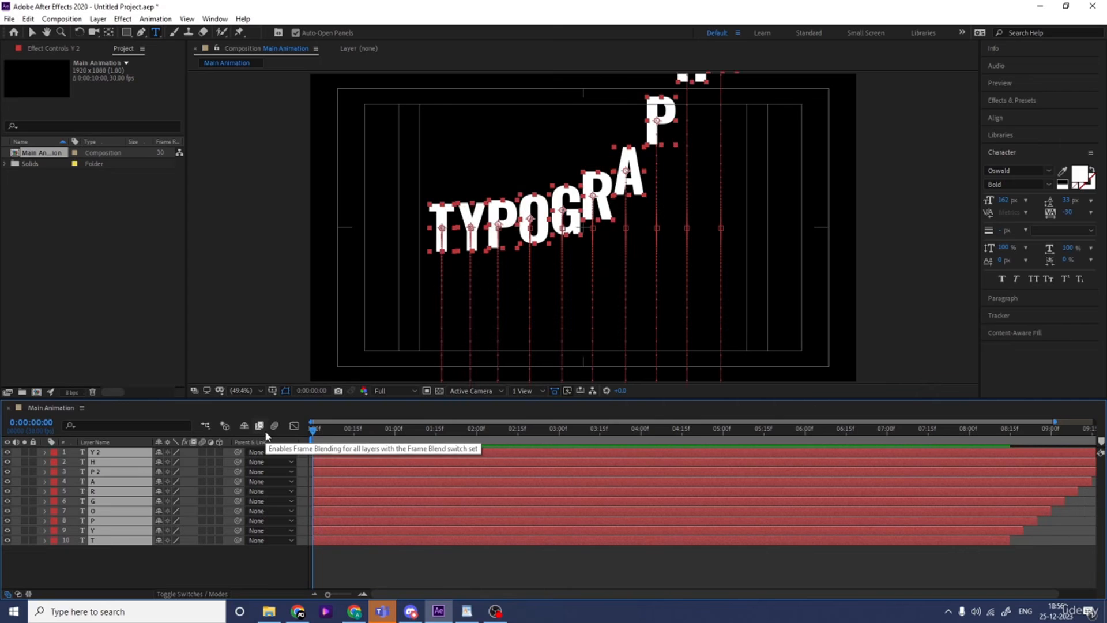
Pre-compose the ten letter layers into a new composition named Animation
key("ctrl+shift+c")
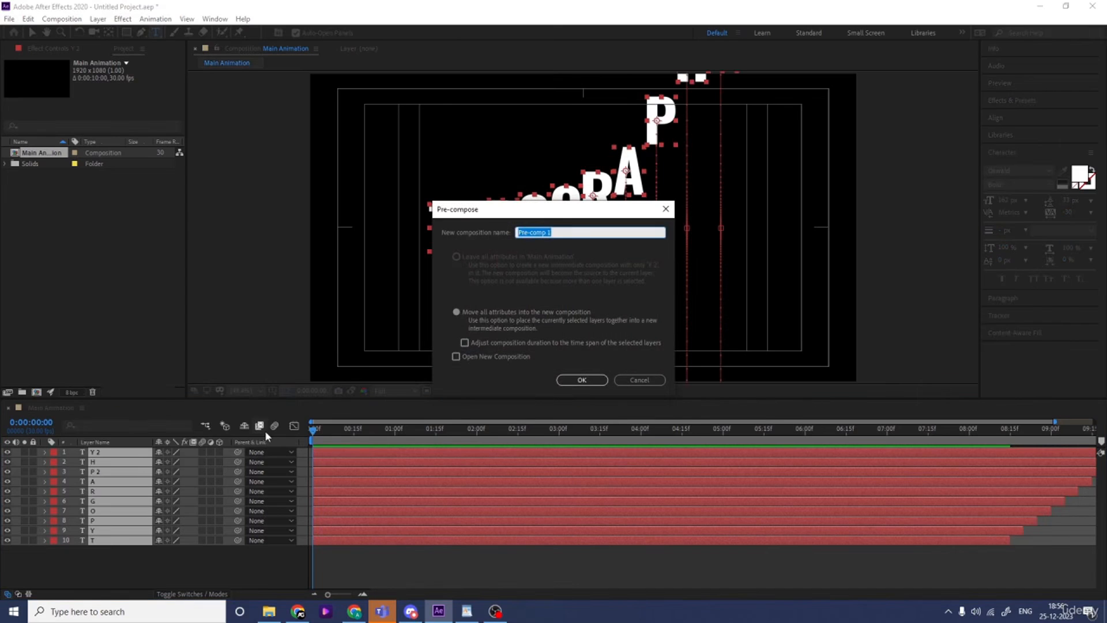
type("Animation")
key("Return")
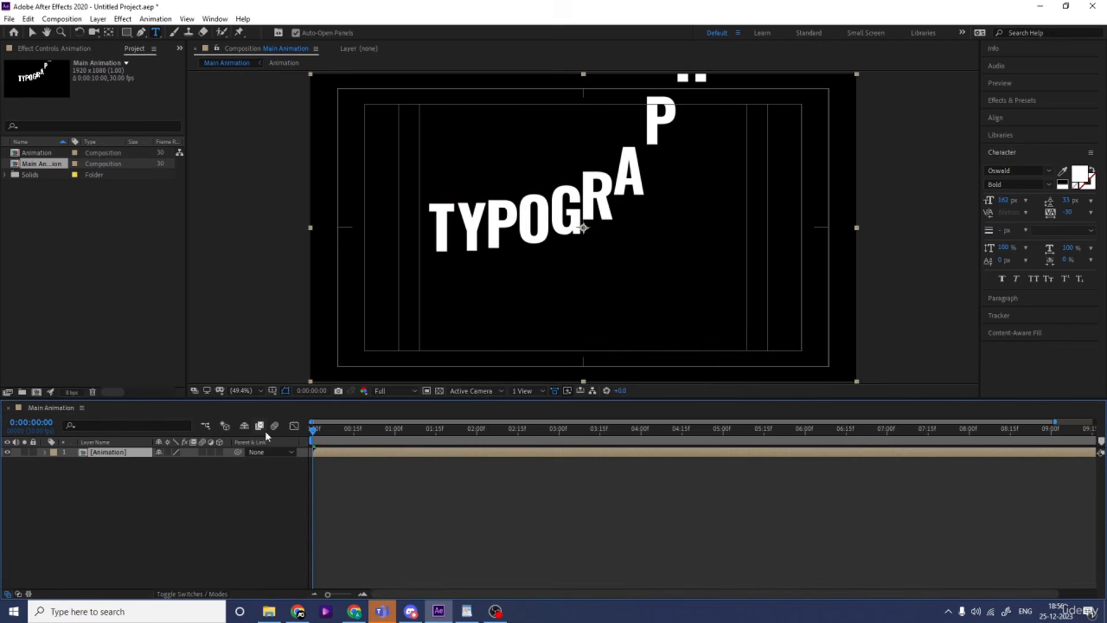
Open the Animation composition, reveal the layers' keyframes and add a loopOut() expression to the T layer's Position
double_click(135, 453)
key("u")
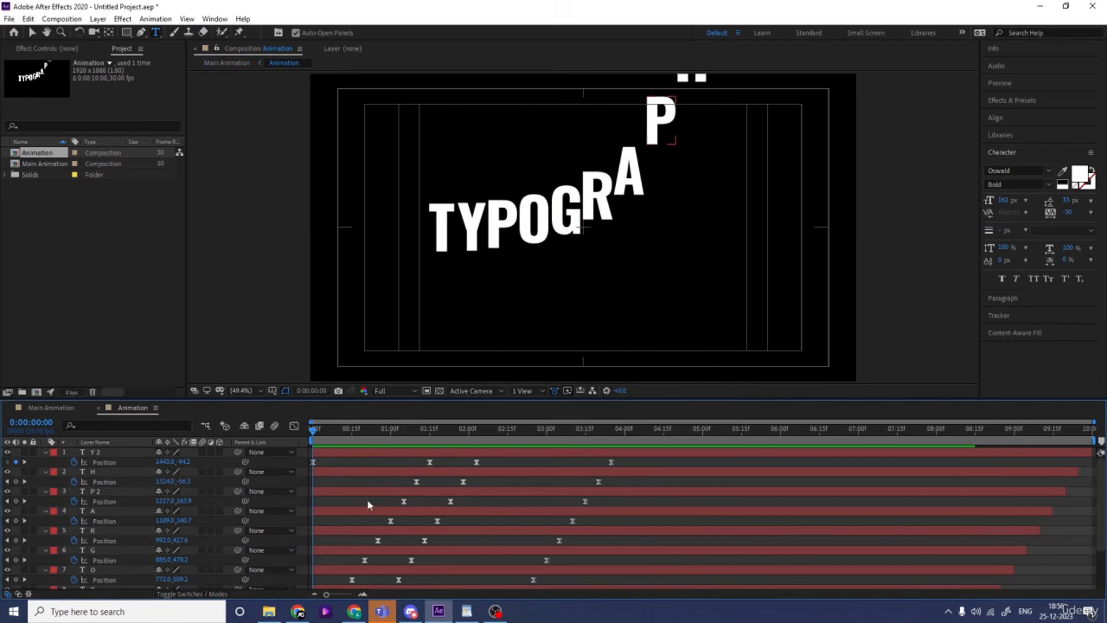
scroll(381, 505, "down", 3)
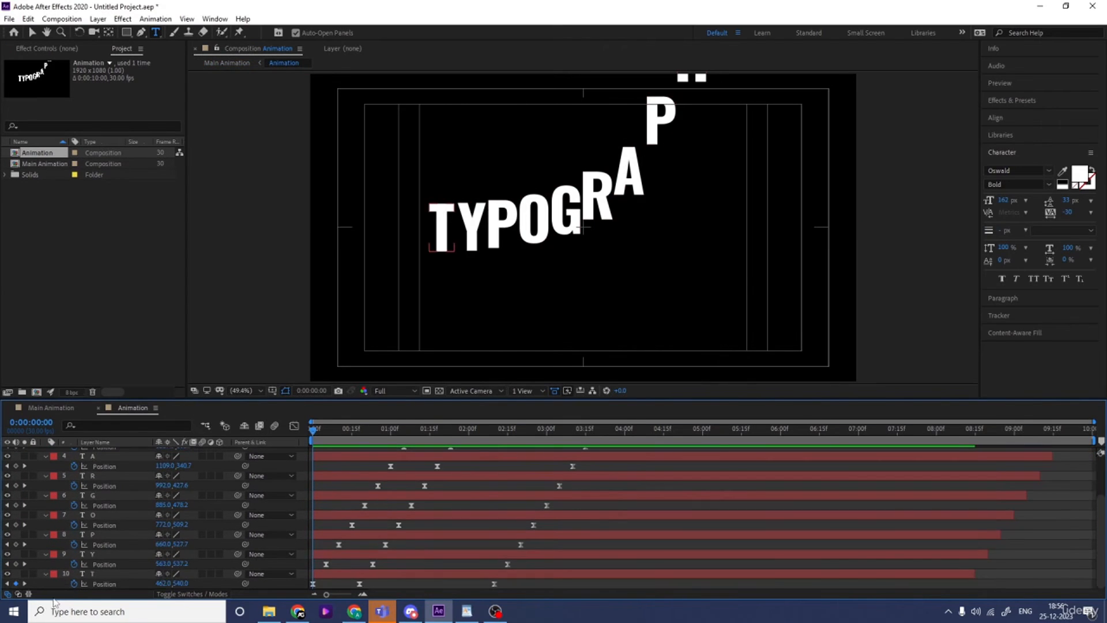
left_click(73, 584, "alt")
type("loop")
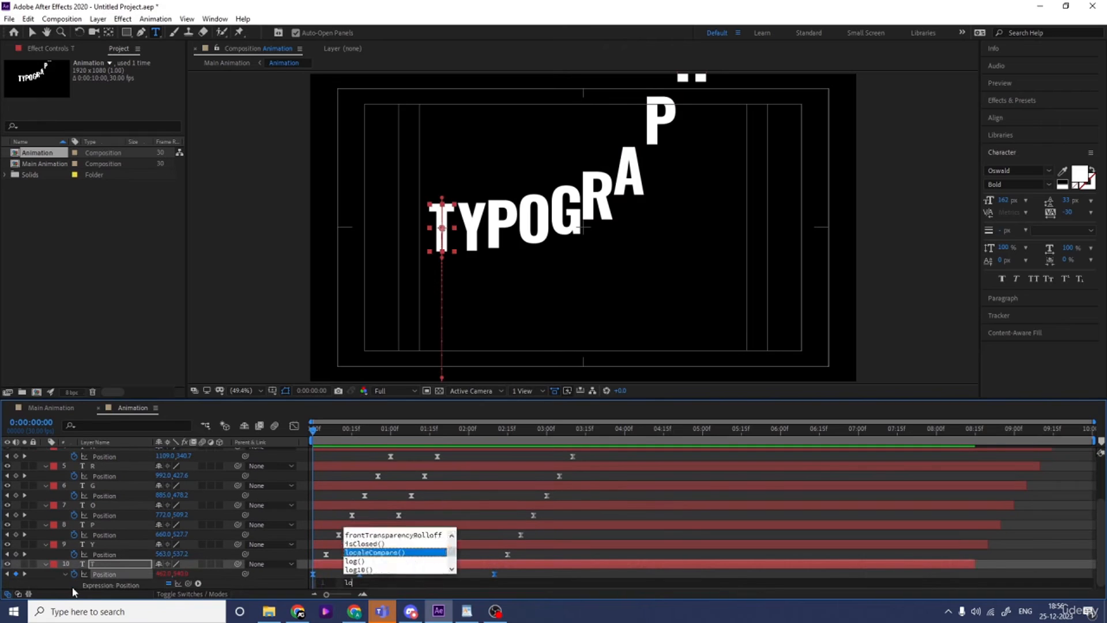
key("Down")
key("Down")
key("Return")
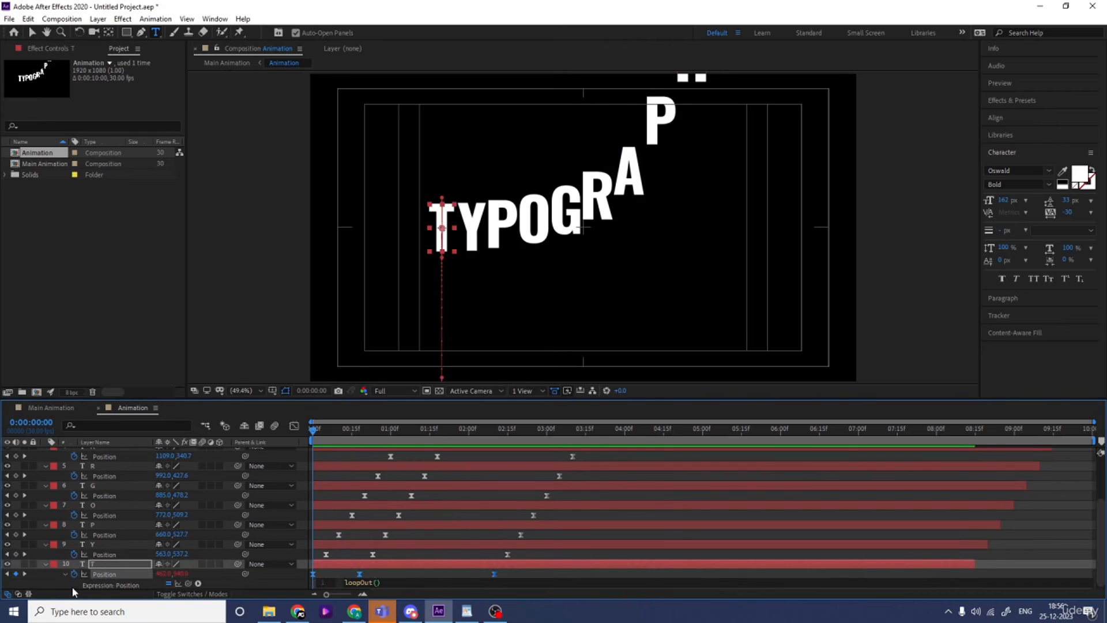
key("ctrl+a")
key("ctrl+c")
left_click(334, 533)
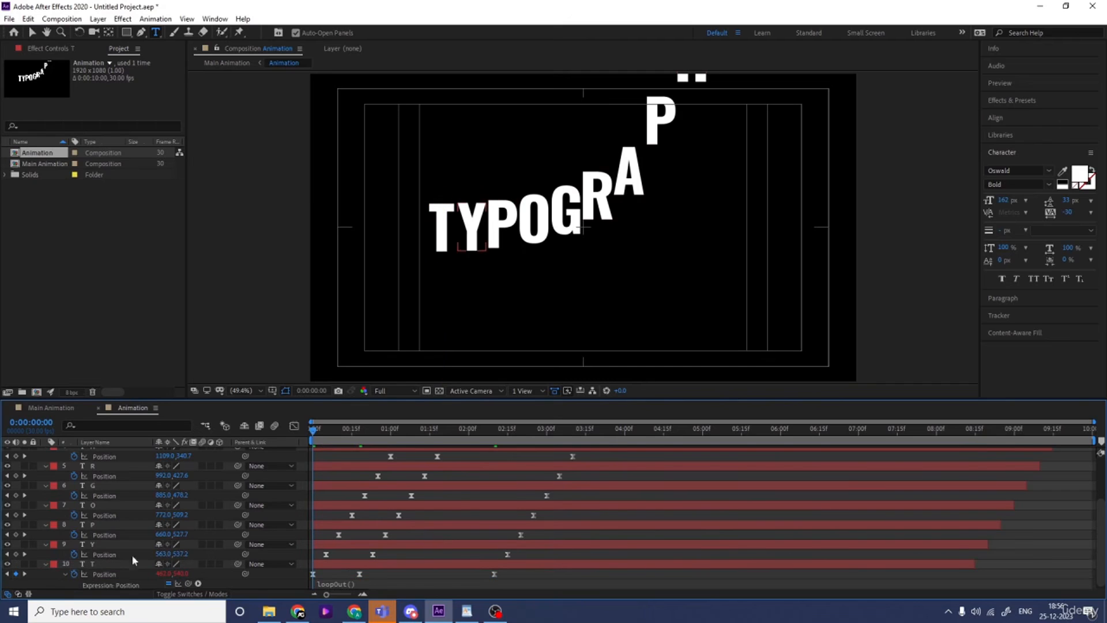
Apply the loopOut() expression to the Position of the Y, P and O layers
left_click(75, 555, "alt")
key("ctrl+v")
left_click(75, 536, "alt")
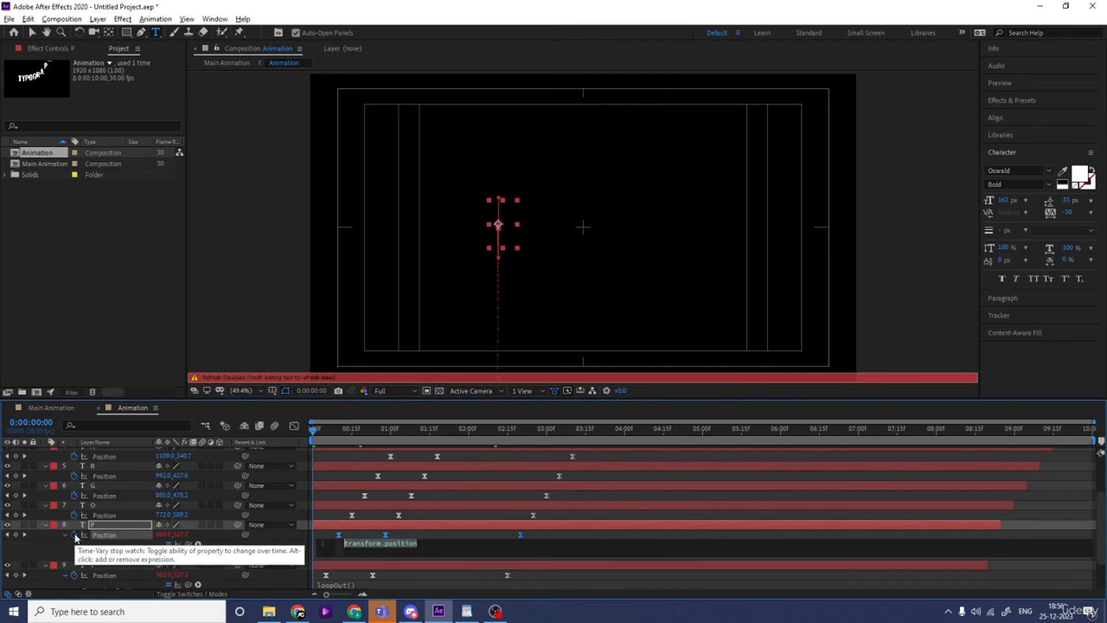
key("ctrl+v")
left_click(74, 514, "alt")
key("ctrl+v")
Apply the loopOut() expression to the Position of the G, R and A layers
left_click(74, 495, "alt")
key("ctrl+v")
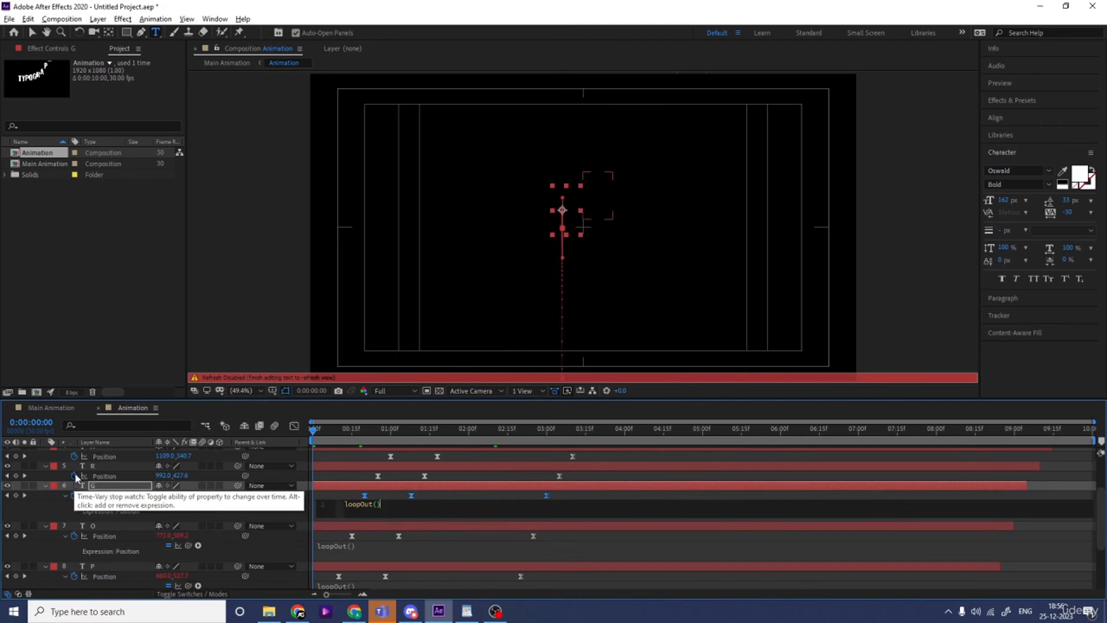
left_click(74, 475, "alt")
key("ctrl+v")
left_click(74, 455, "alt")
key("ctrl+v")
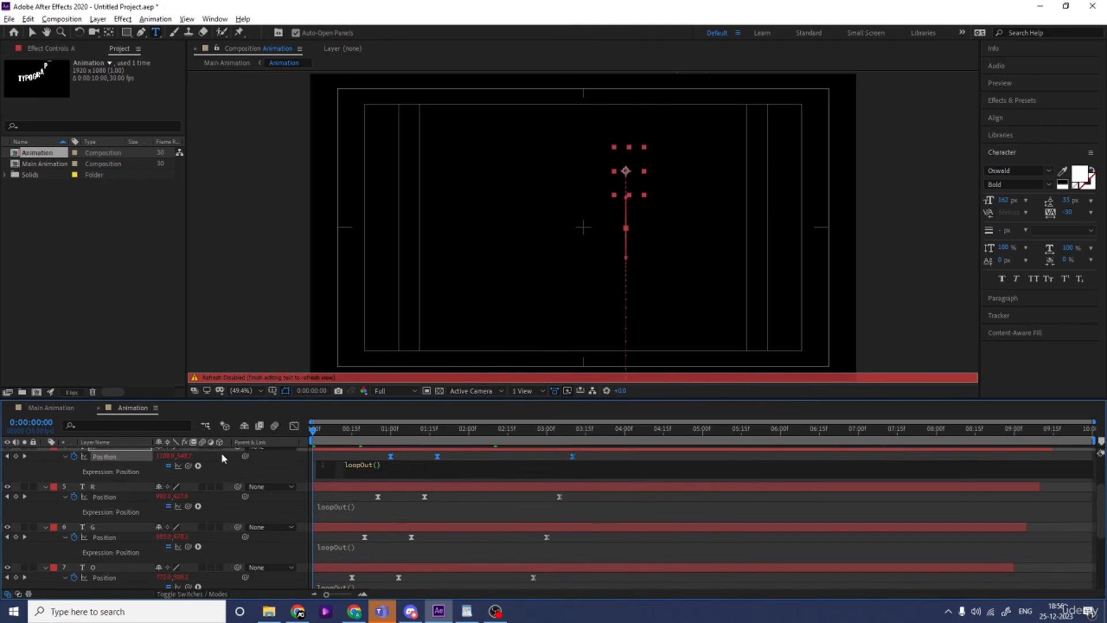
left_click(244, 470)
Apply the loopOut() expression to the Position of the P 2, H and Y 2 layers
scroll(247, 472, "down", 1)
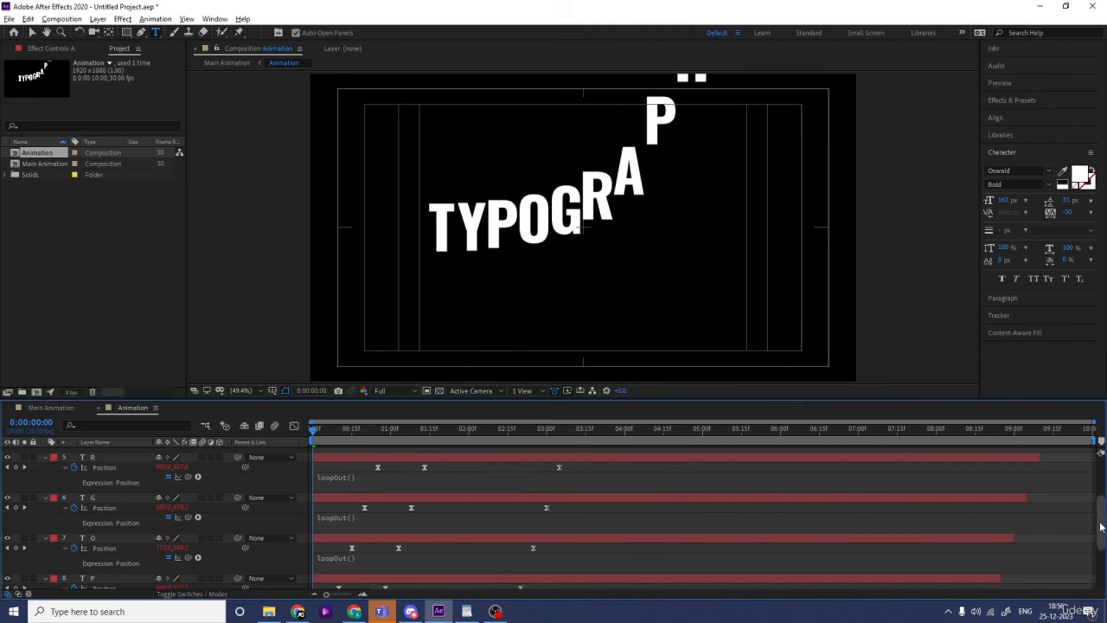
scroll(389, 511, "up", 3)
left_click(74, 502, "alt")
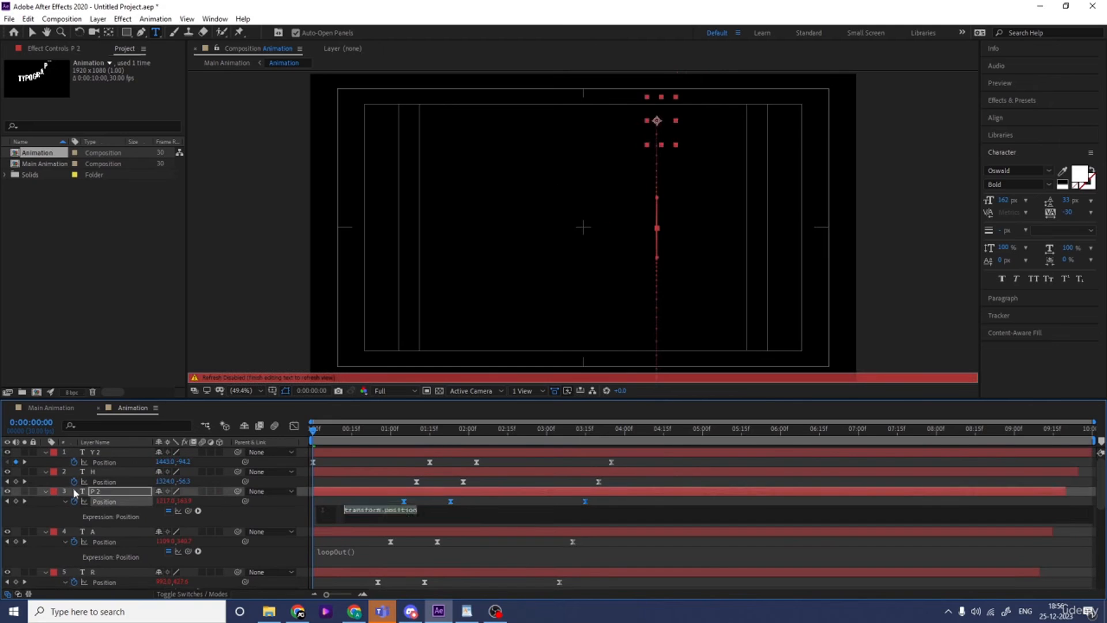
key("ctrl+v")
left_click(74, 482, "alt")
key("ctrl+v")
left_click(73, 462, "alt")
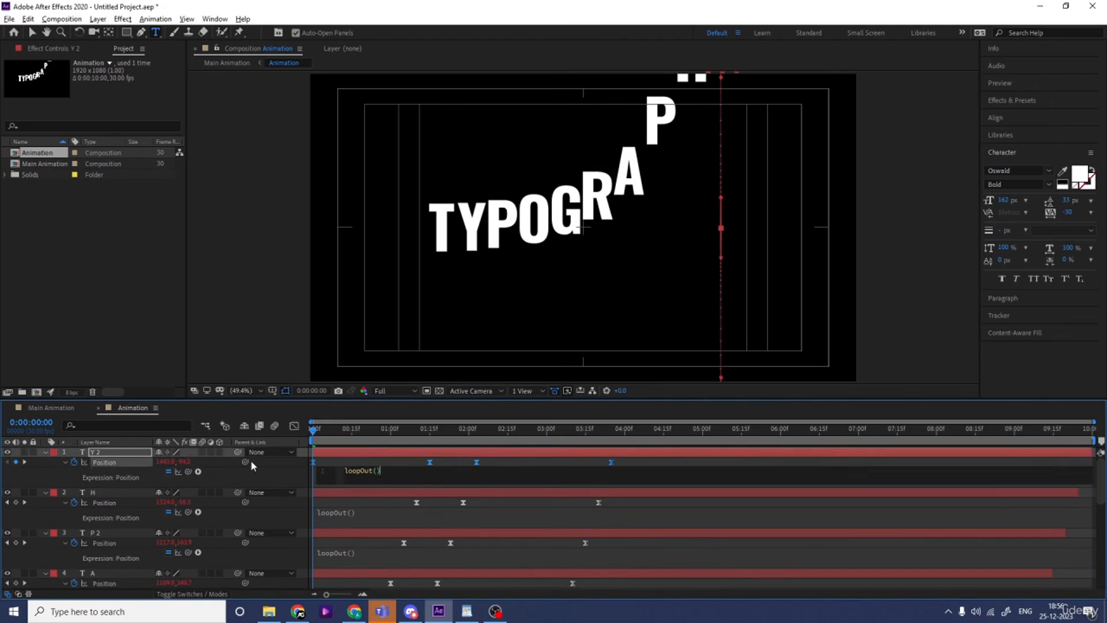
key("ctrl+v")
Extend the ends of all letter layers to the end of the Animation composition
key("ctrl+a")
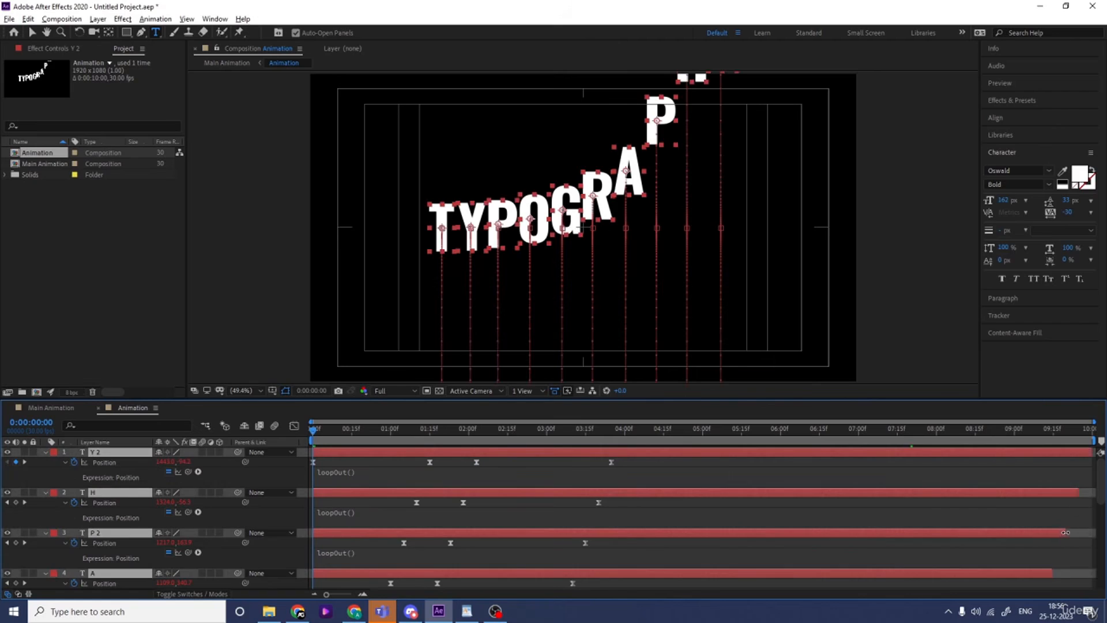
scroll(1088, 486, "down", 6)
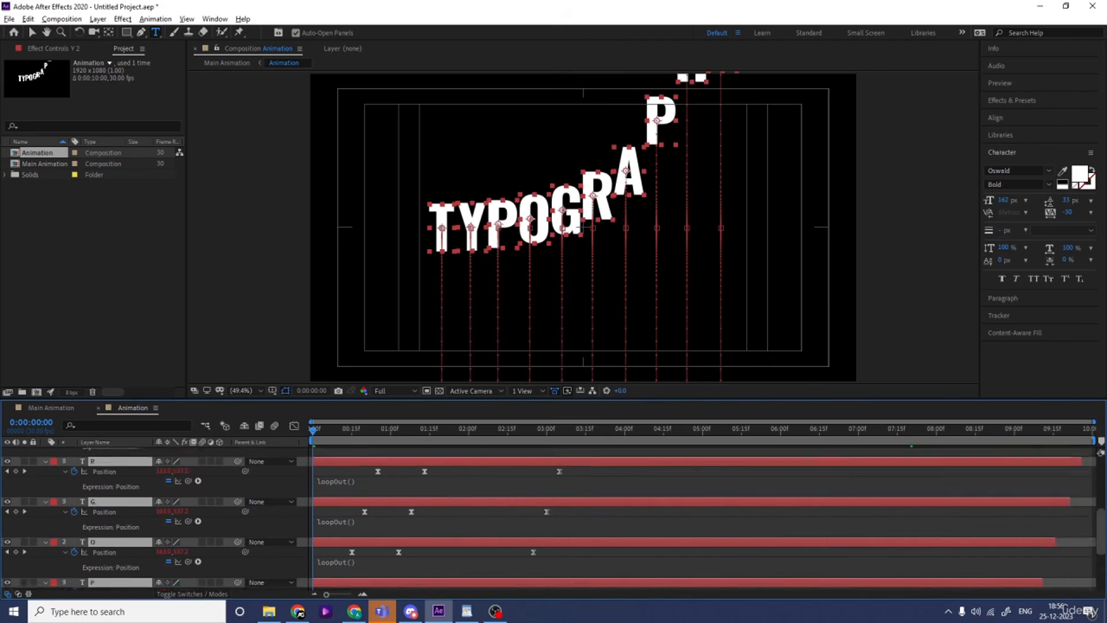
left_click_drag(1018, 563, 1102, 576)
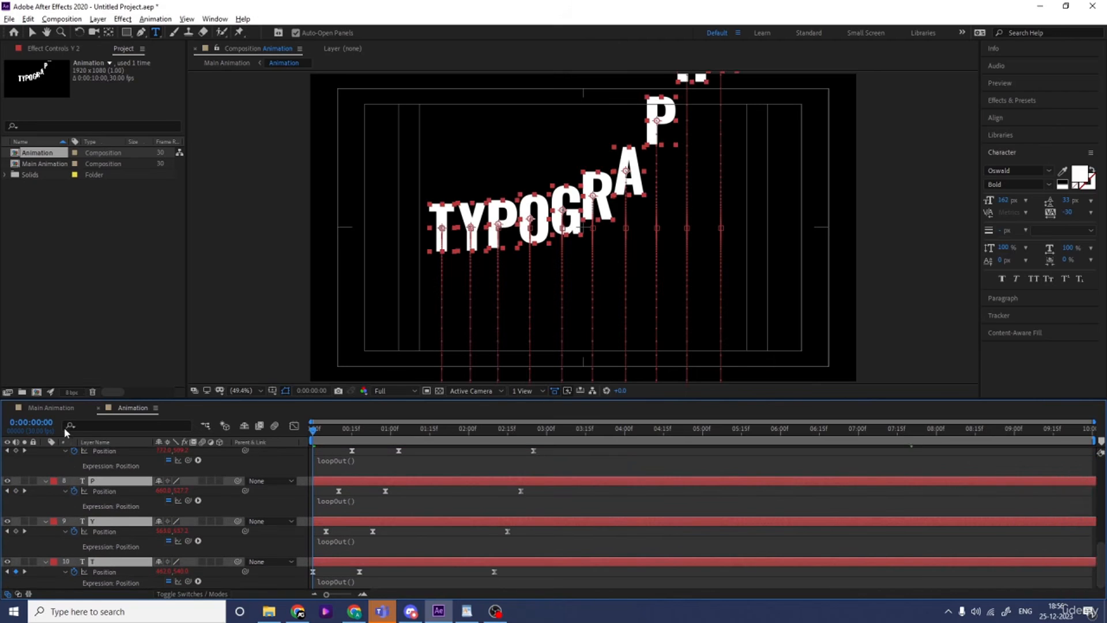
Return to the Main Animation composition and duplicate the Animation layer until there are eleven copies
left_click(51, 407)
left_click(229, 495)
left_click(103, 451)
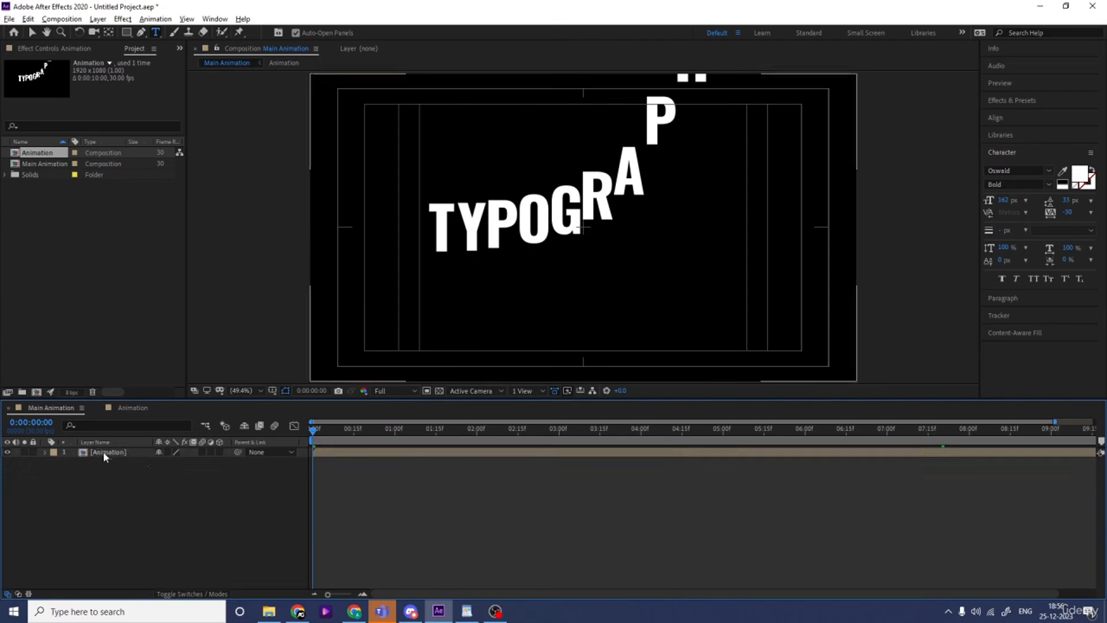
key("ctrl+d")
key("ctrl+d")
key("ctrl+d")
key("ctrl+d")
key("ctrl+d")
key("ctrl+d")
key("ctrl+d")
key("ctrl+d")
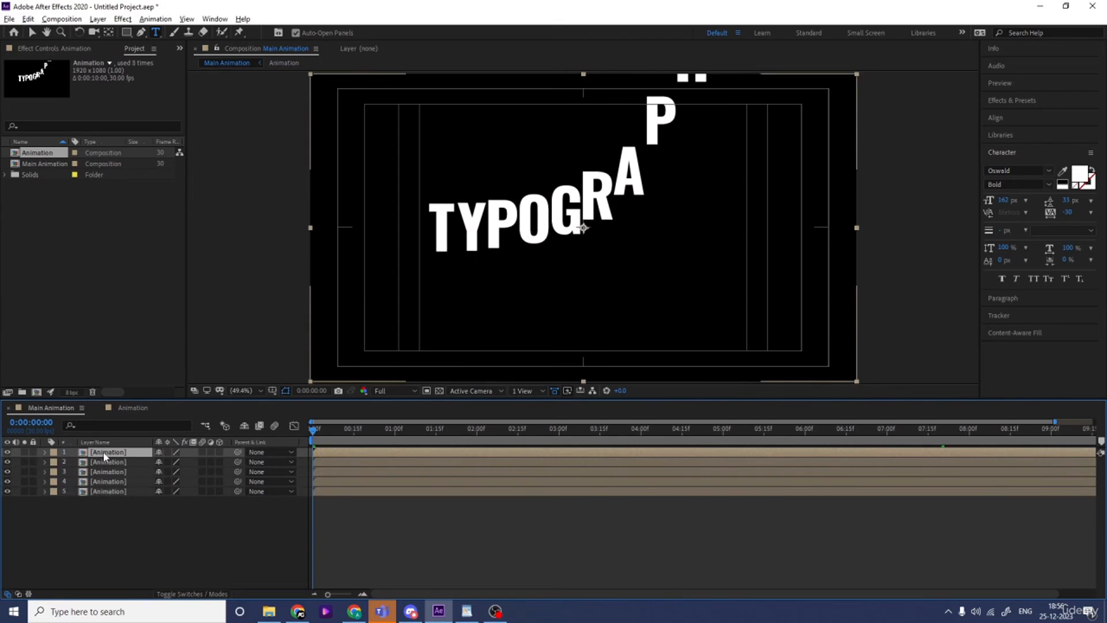
key("ctrl+d")
key("ctrl+d")
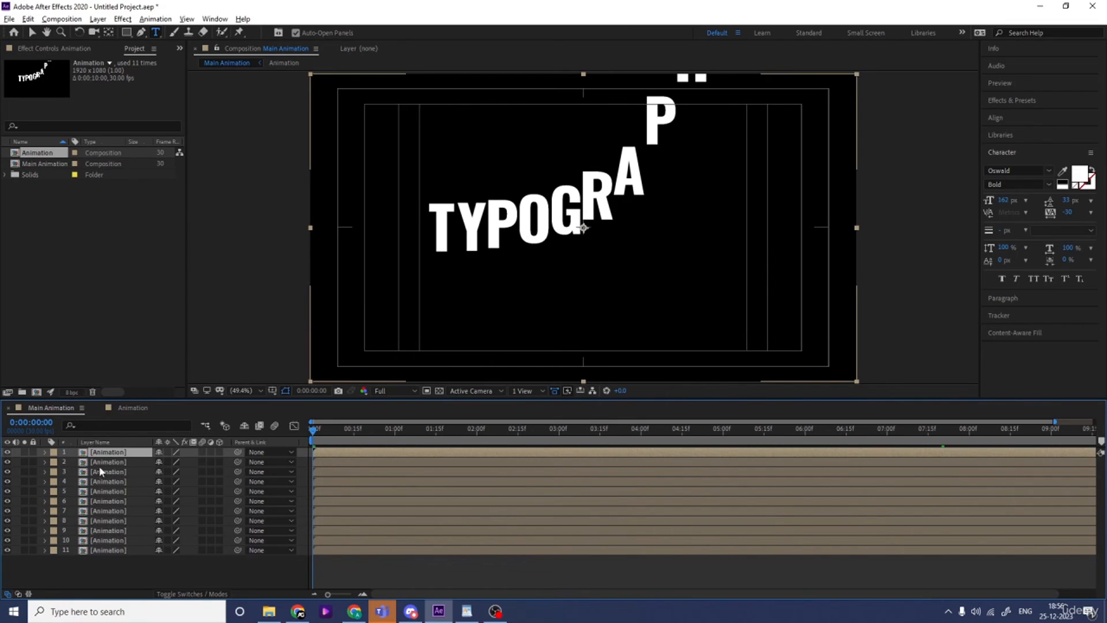
Create a 1920 x 1080 px off-white solid named White Solid 1 and place it beneath all the Animation layers
left_click(99, 464)
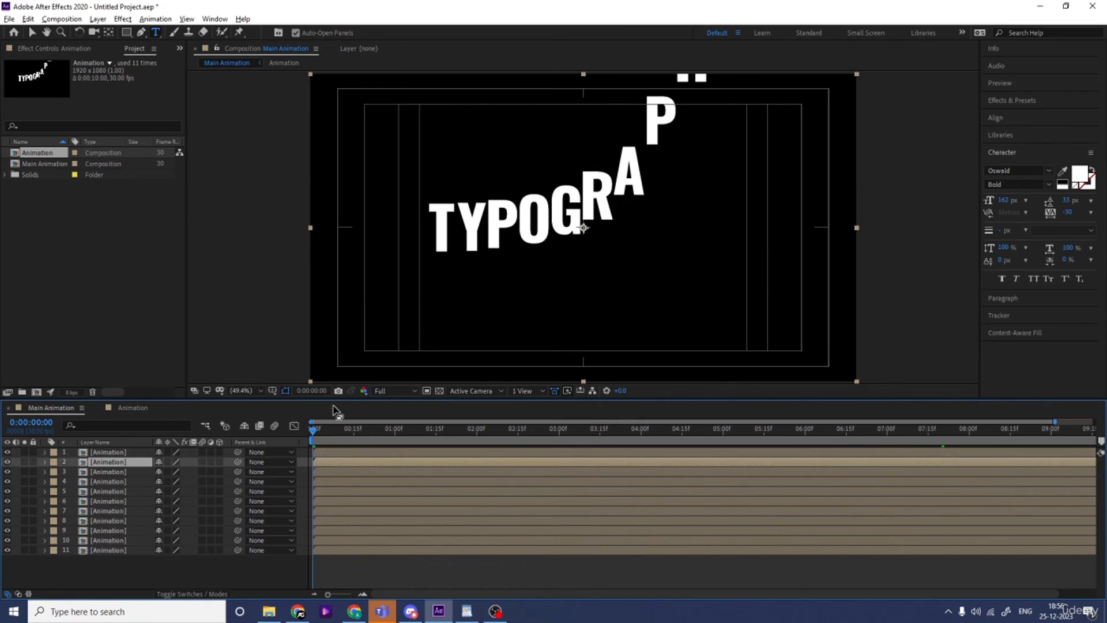
key("ctrl+y")
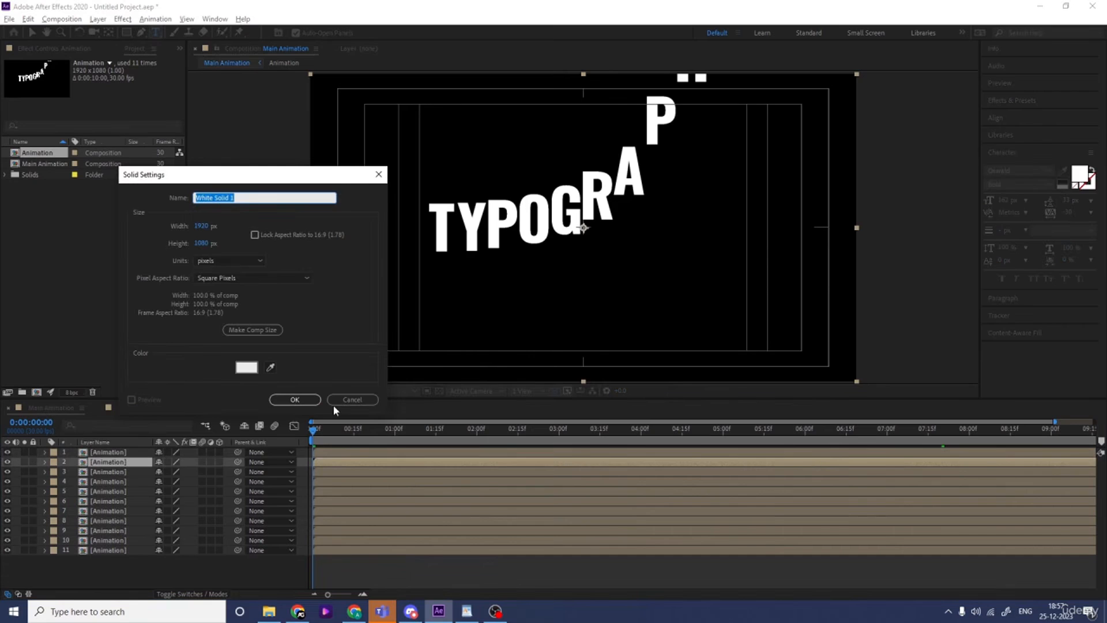
left_click(247, 371)
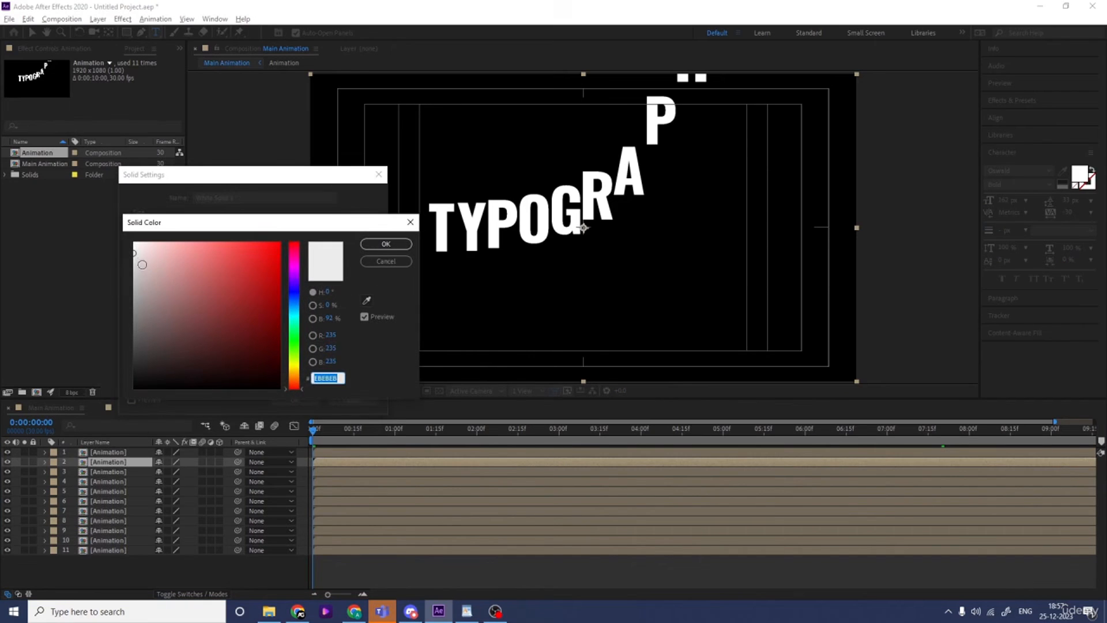
key("Return")
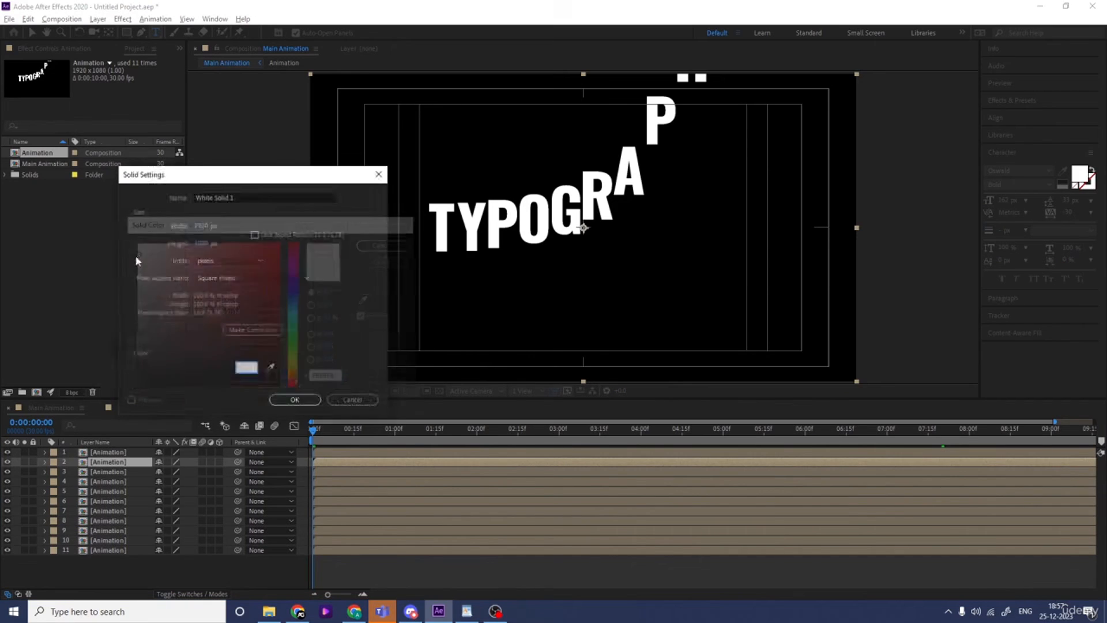
key("Return")
left_click_drag(121, 463, 144, 583)
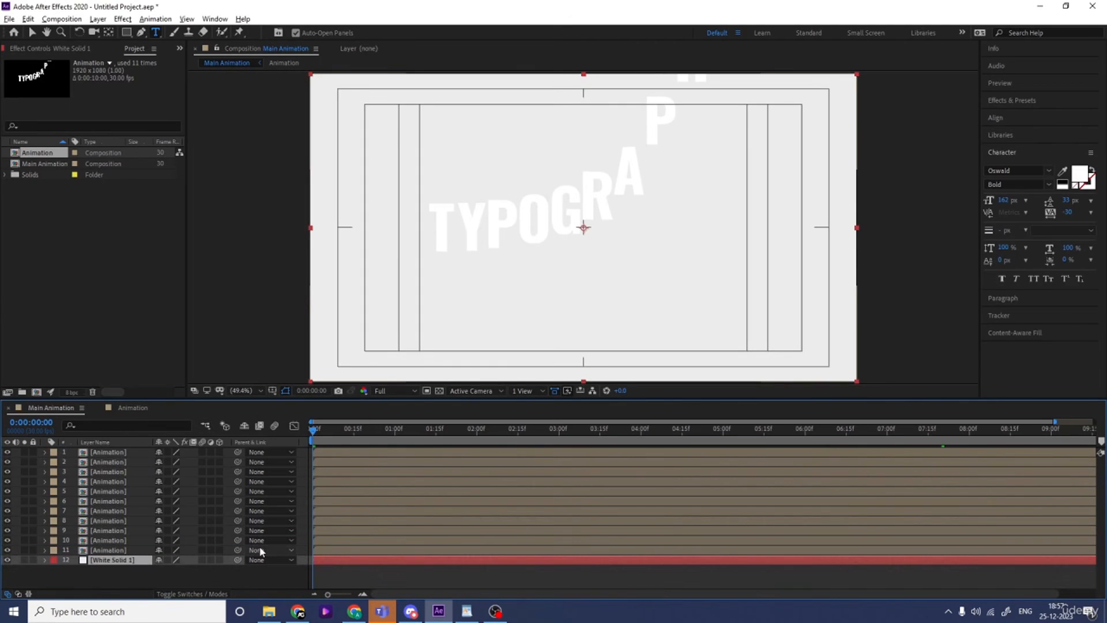
Find the Fill effect and apply it to the second Animation layer
key("equal")
key("equal")
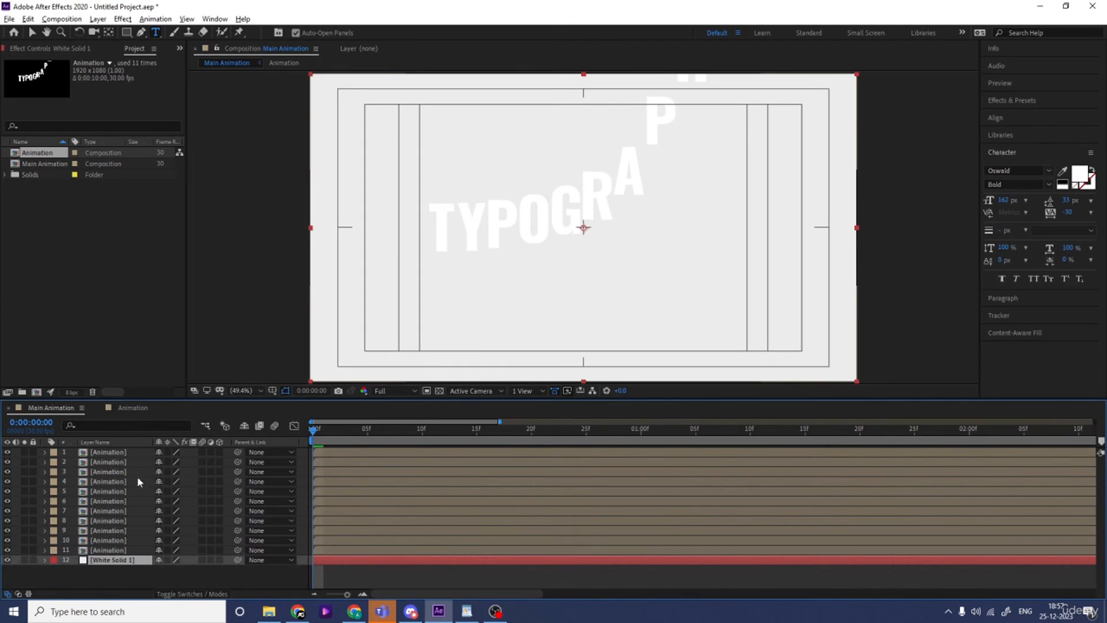
left_click(120, 463)
left_click(1007, 100)
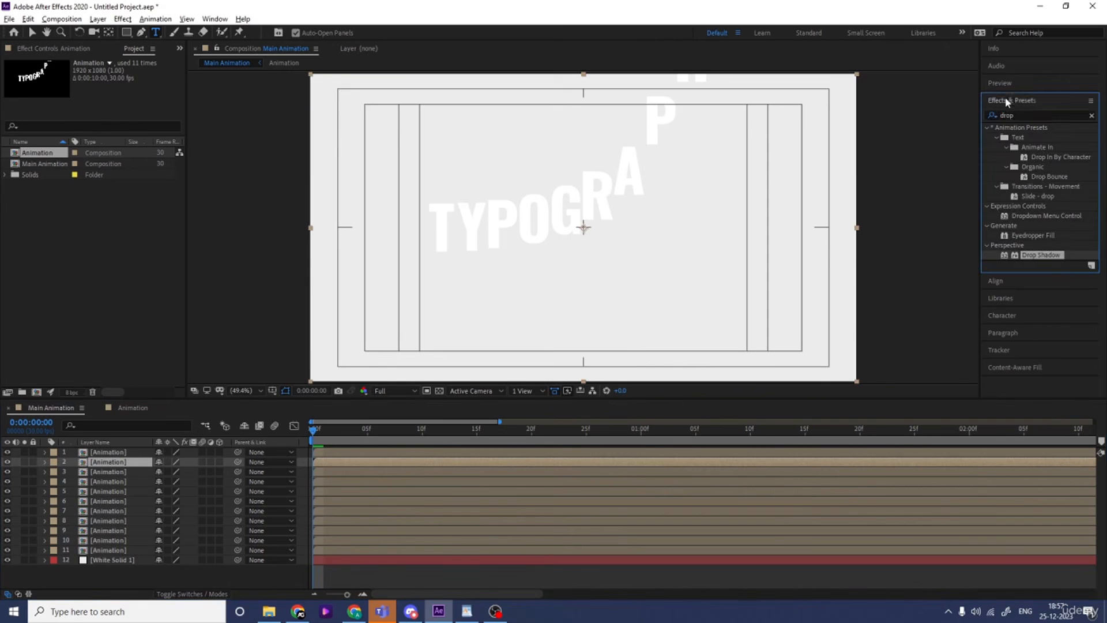
left_click(1022, 116)
type("fi")
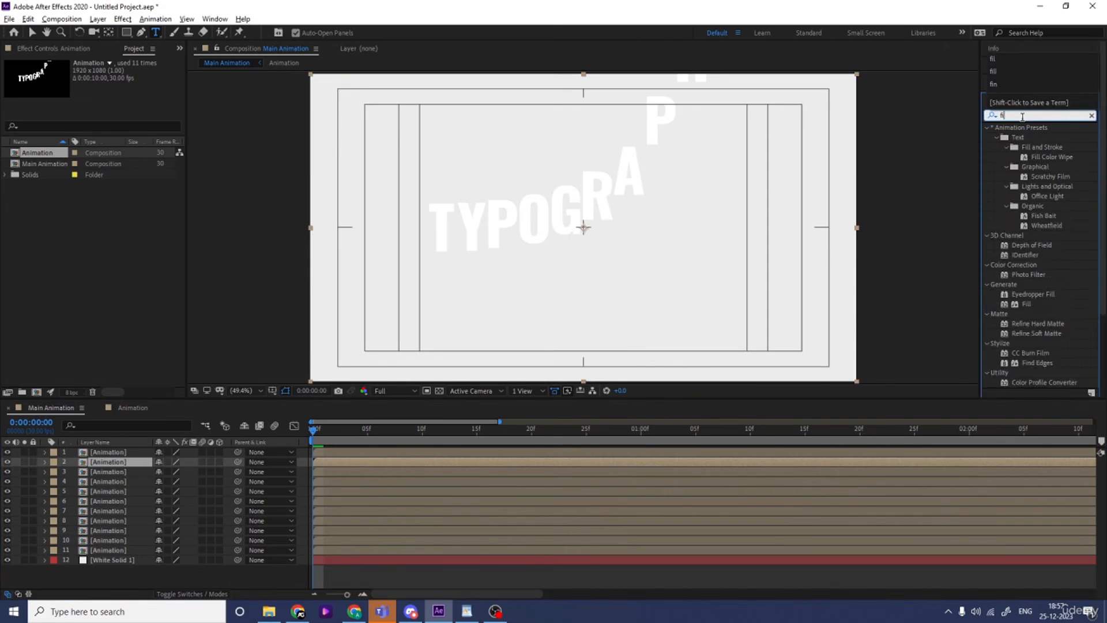
type("ll")
double_click(1026, 187)
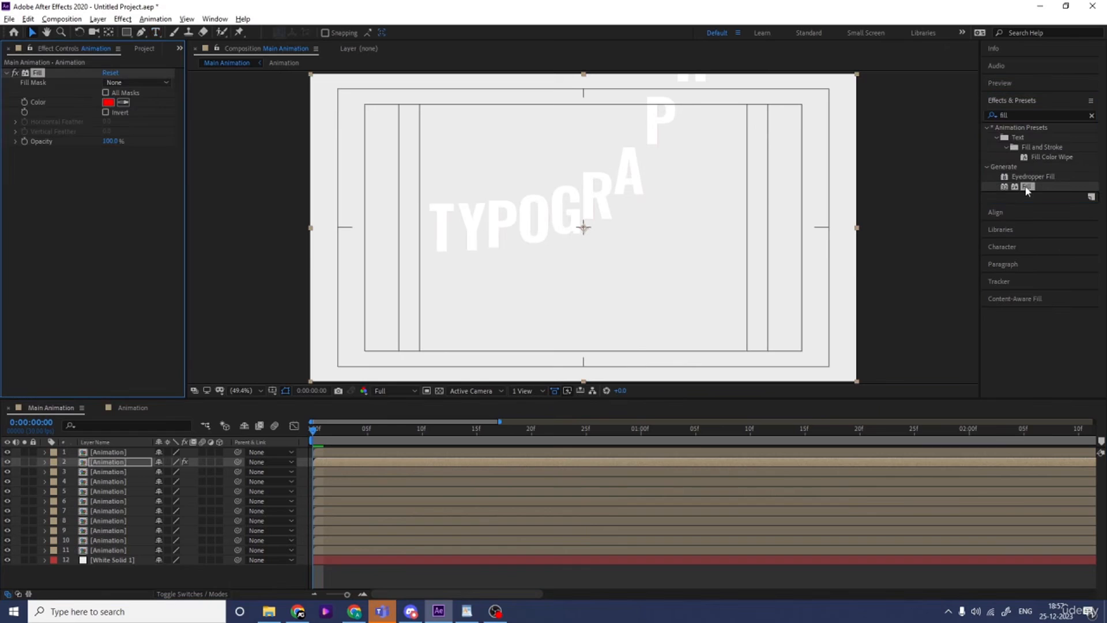
Set the Fill color on the second Animation layer to black
left_click(108, 103)
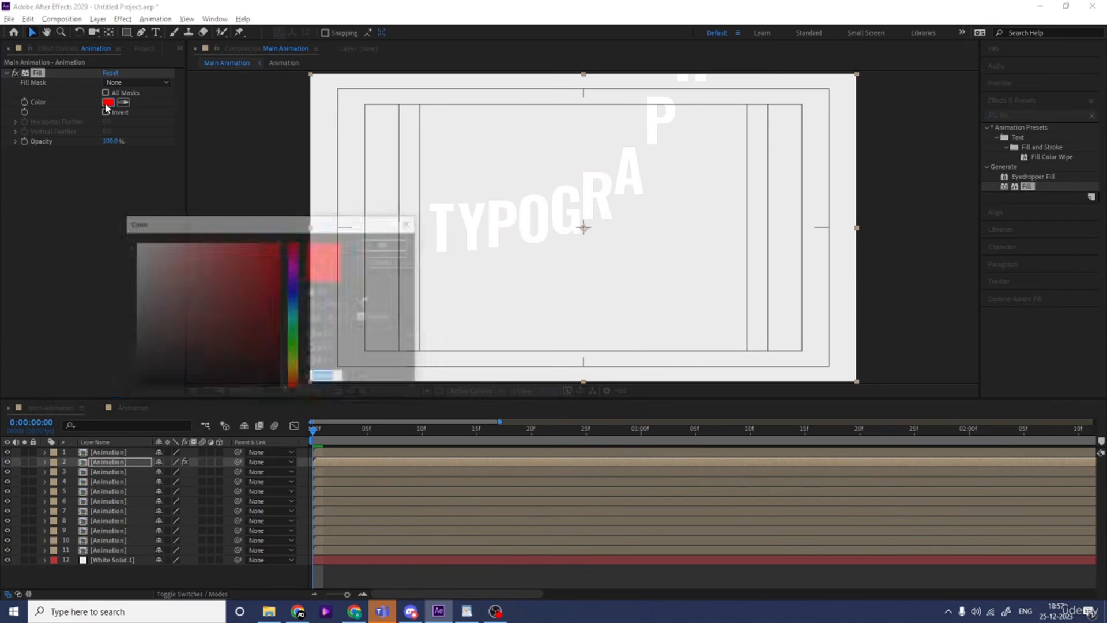
left_click_drag(186, 319, 125, 437)
key("Return")
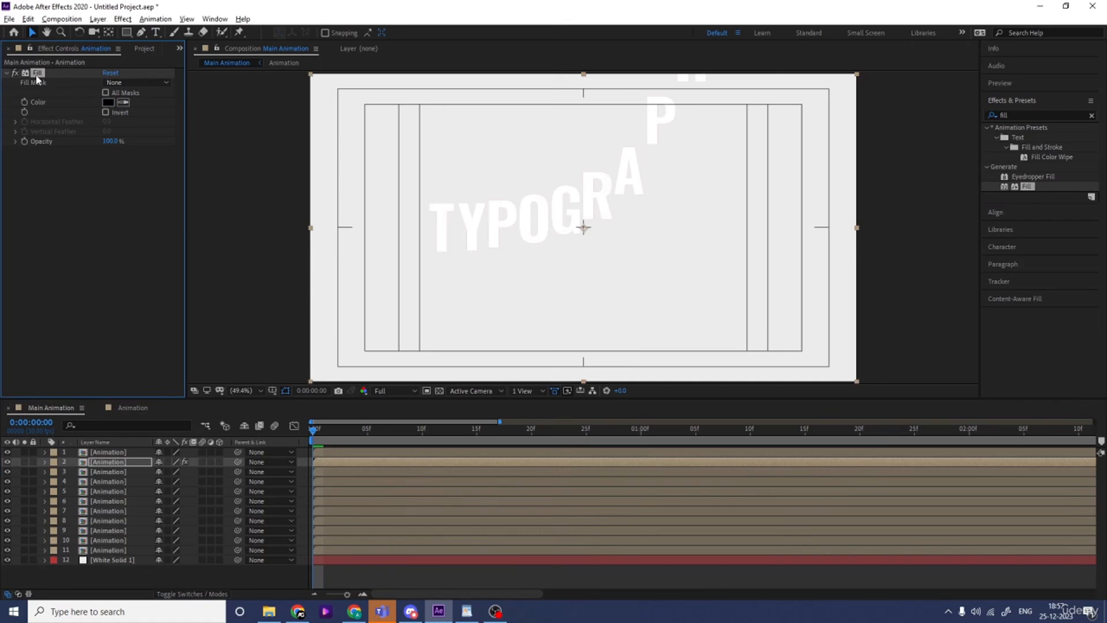
Copy the black Fill effect onto the third Animation layer and change its color to a very dark gray
left_click(108, 473)
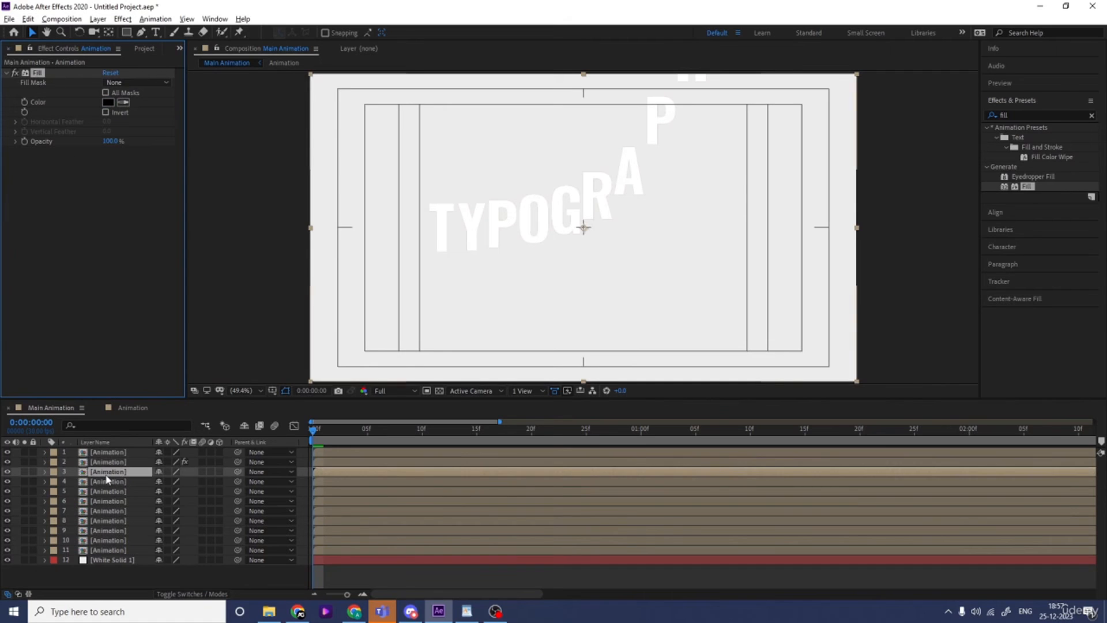
key("ctrl+alt+shift+e")
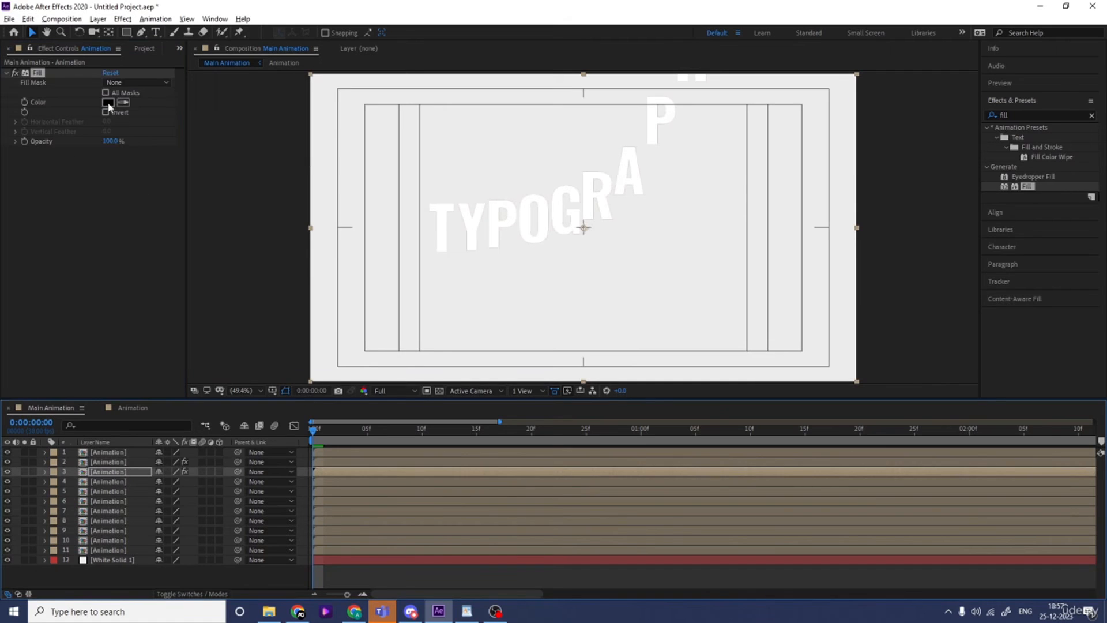
left_click(107, 102)
left_click(137, 366)
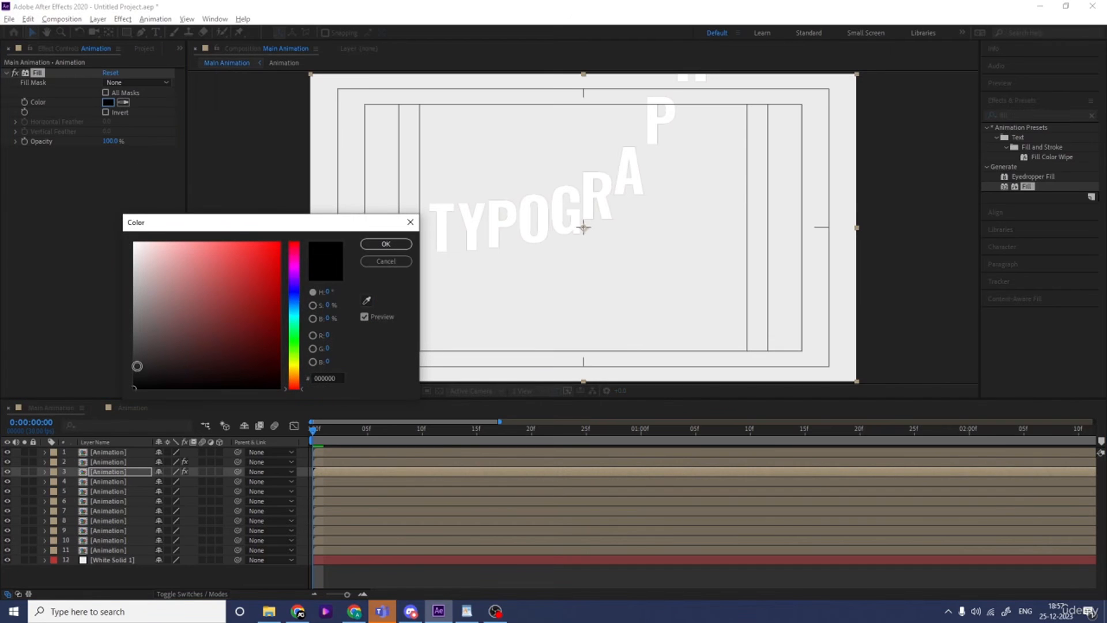
left_click_drag(137, 366, 117, 375)
left_click(130, 370)
left_click(133, 369)
left_click(384, 243)
Copy the Fill effect onto the fourth Animation layer and set its color to dark gray 3B3B3B
left_click(120, 481)
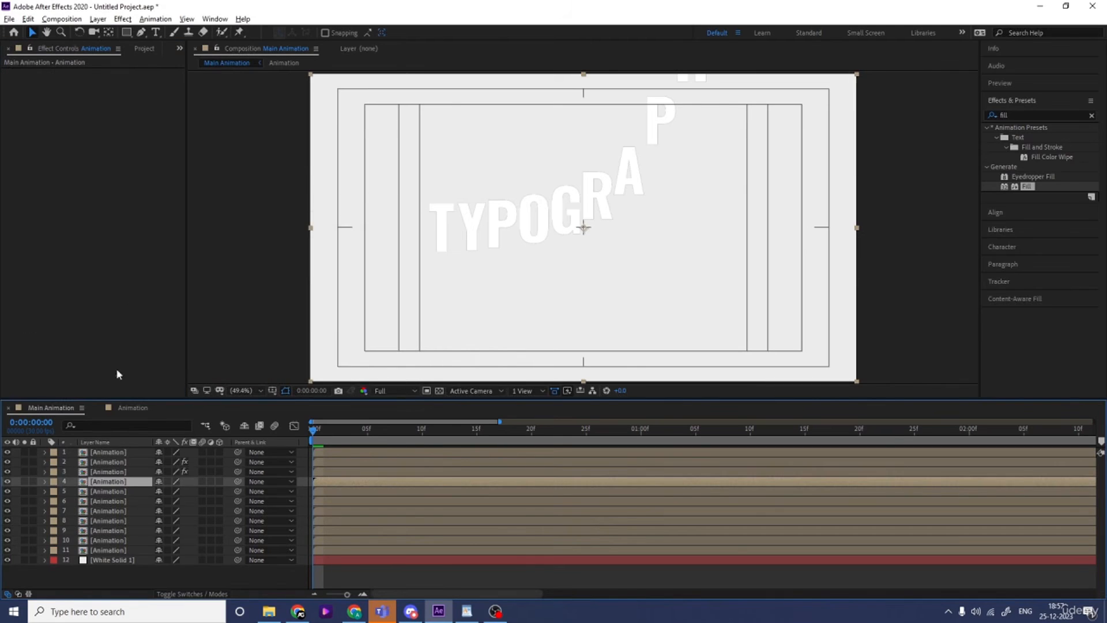
key("ctrl+alt+shift+e")
left_click(108, 102)
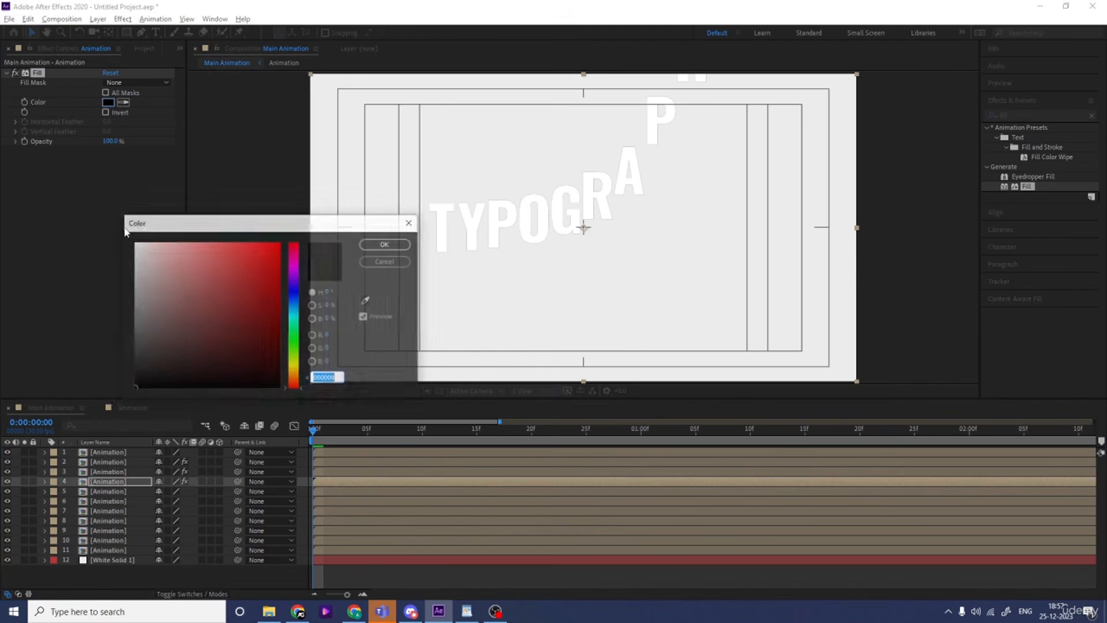
left_click(134, 354)
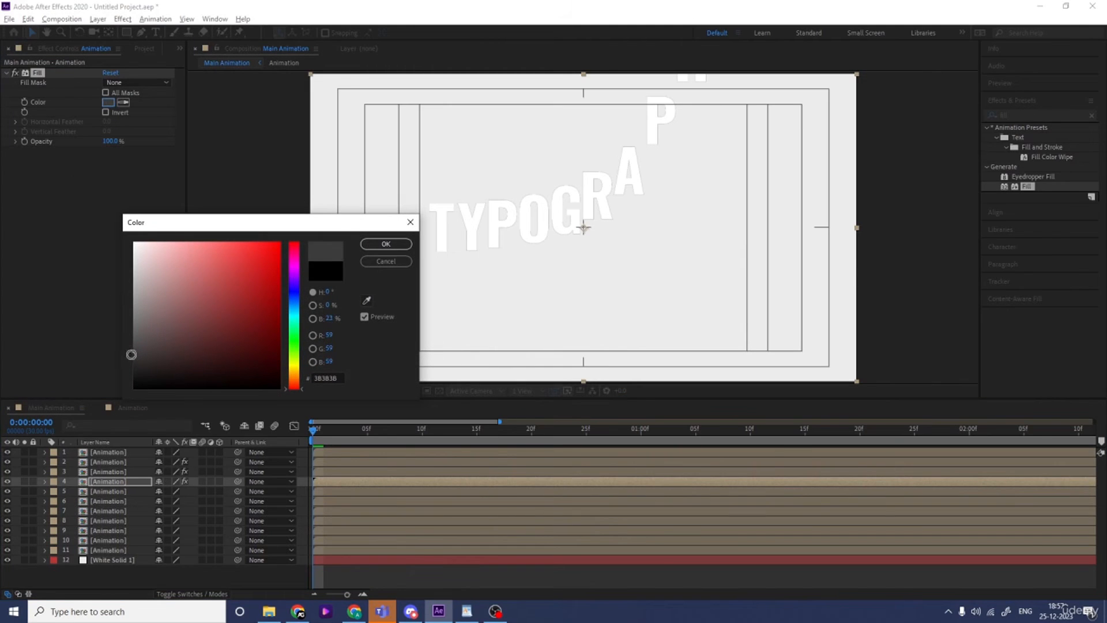
left_click(370, 247)
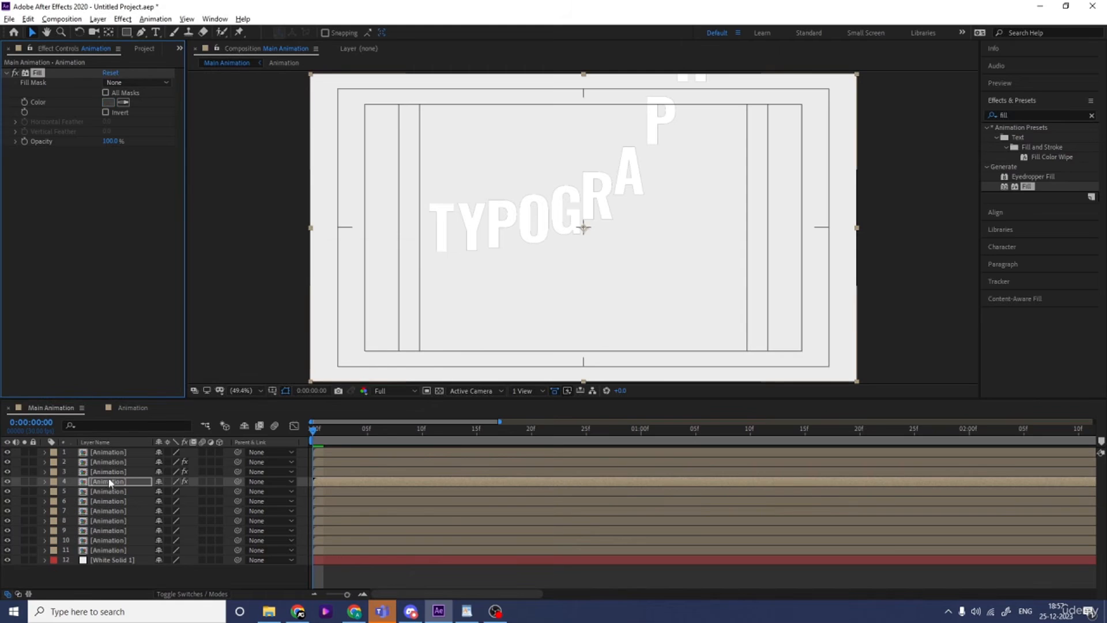
Give the fifth Animation layer a copy of the Fill effect with the gray 585858
left_click(101, 491)
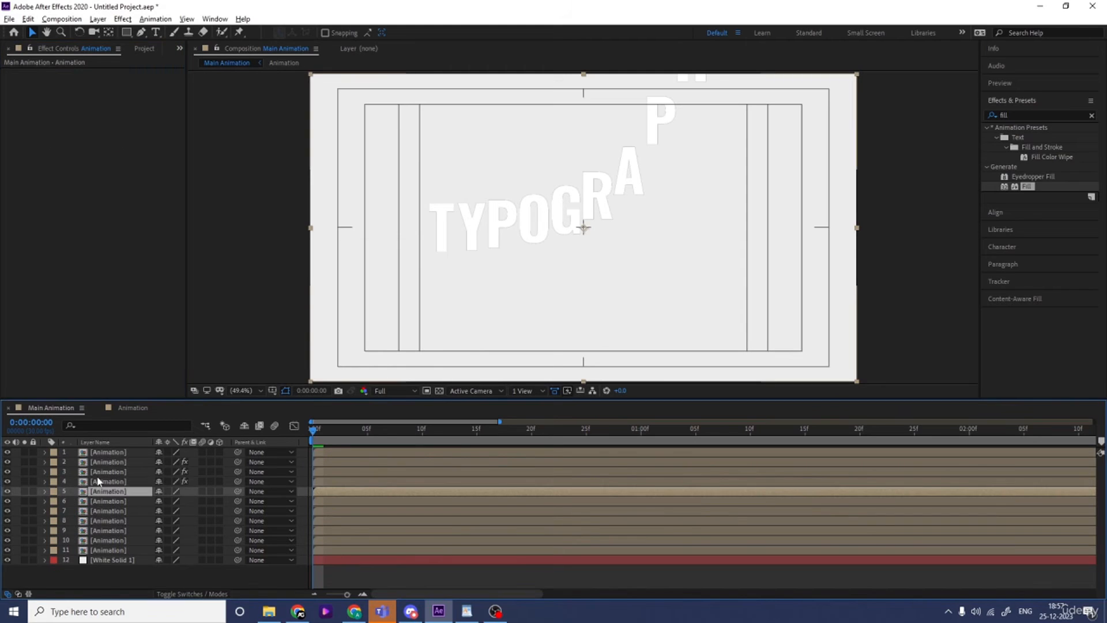
key("ctrl+alt+shift+e")
left_click(108, 102)
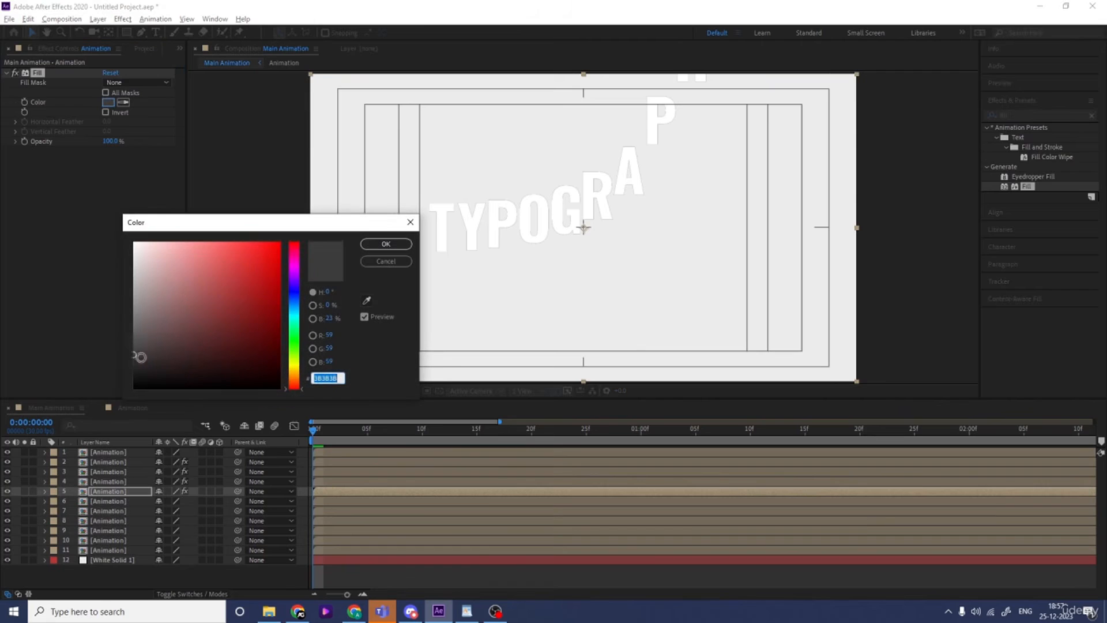
left_click(128, 338)
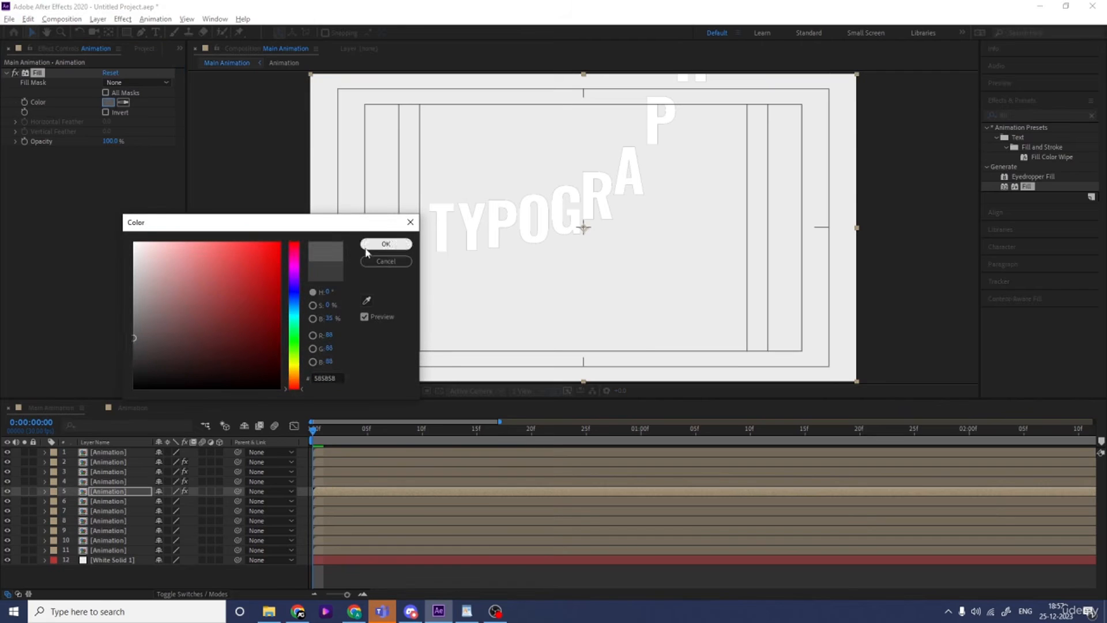
left_click(385, 244)
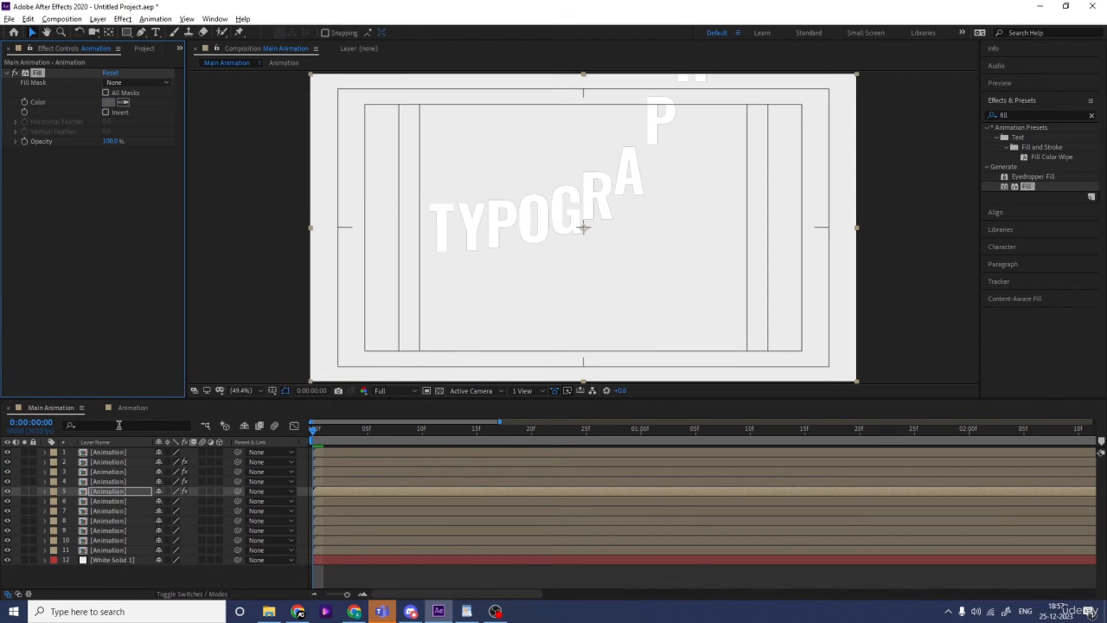
Give the sixth Animation layer a copy of the Fill effect with the mid gray 767676
left_click(98, 503)
key("ctrl+alt+shift+e")
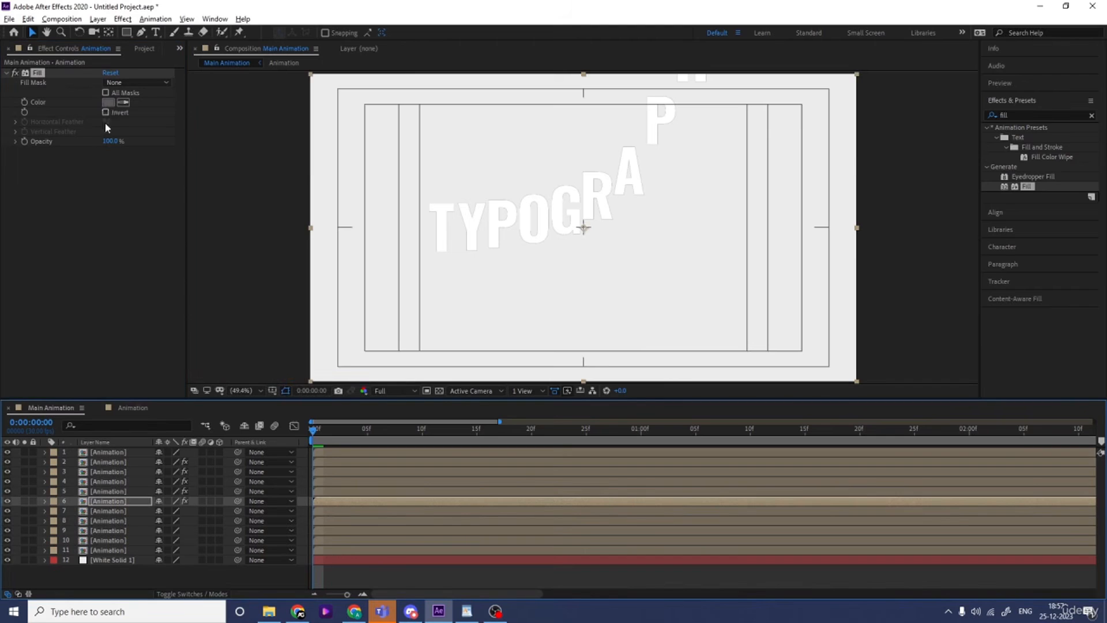
left_click(107, 102)
left_click(135, 325)
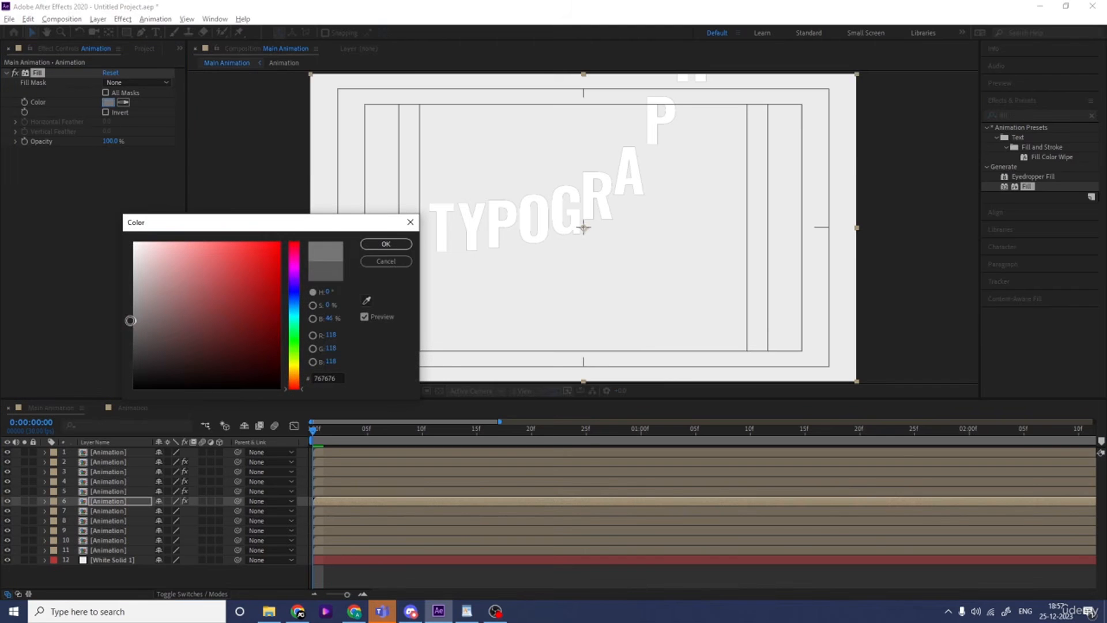
left_click(386, 244)
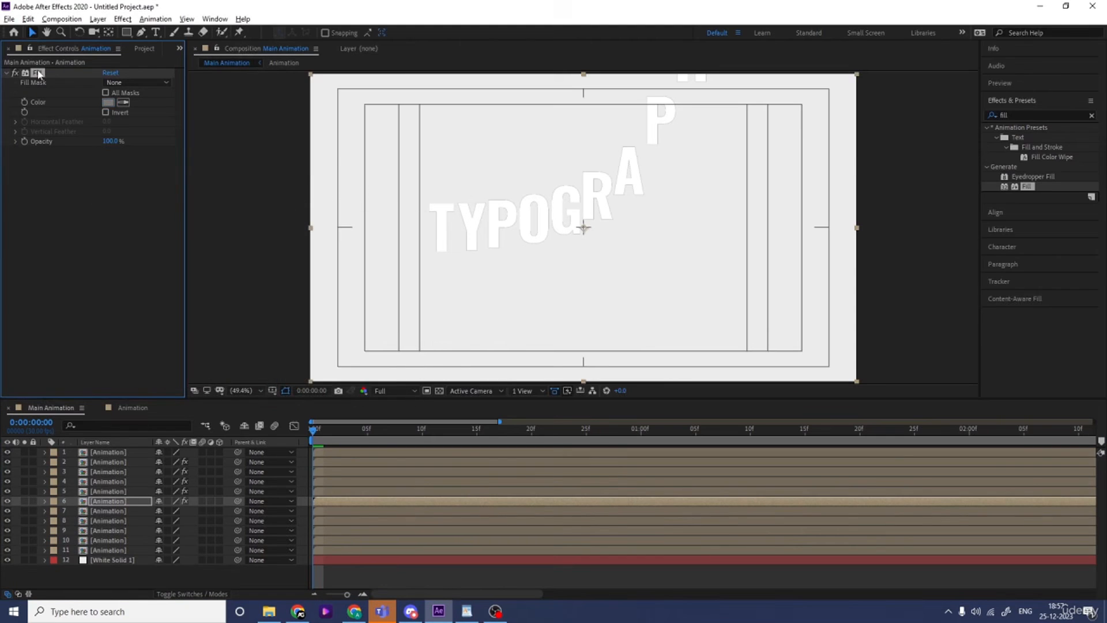
Copy the Fill effect onto the seventh Animation layer and pick a gray one shade lighter than the sixth layer's
left_click(99, 512)
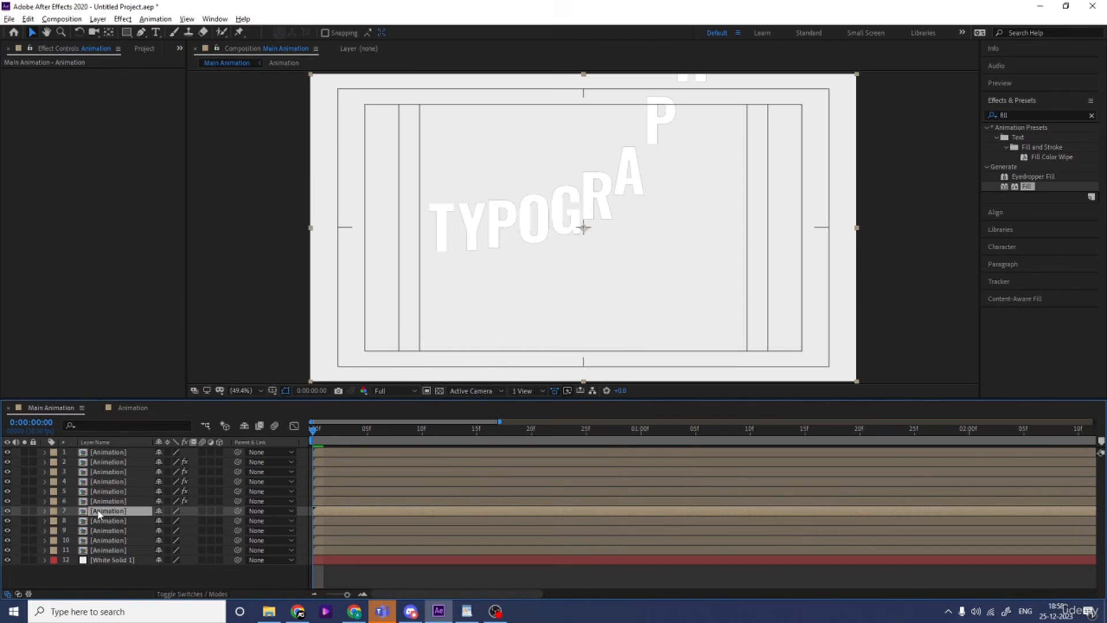
key("ctrl+alt+shift+e")
left_click(108, 104)
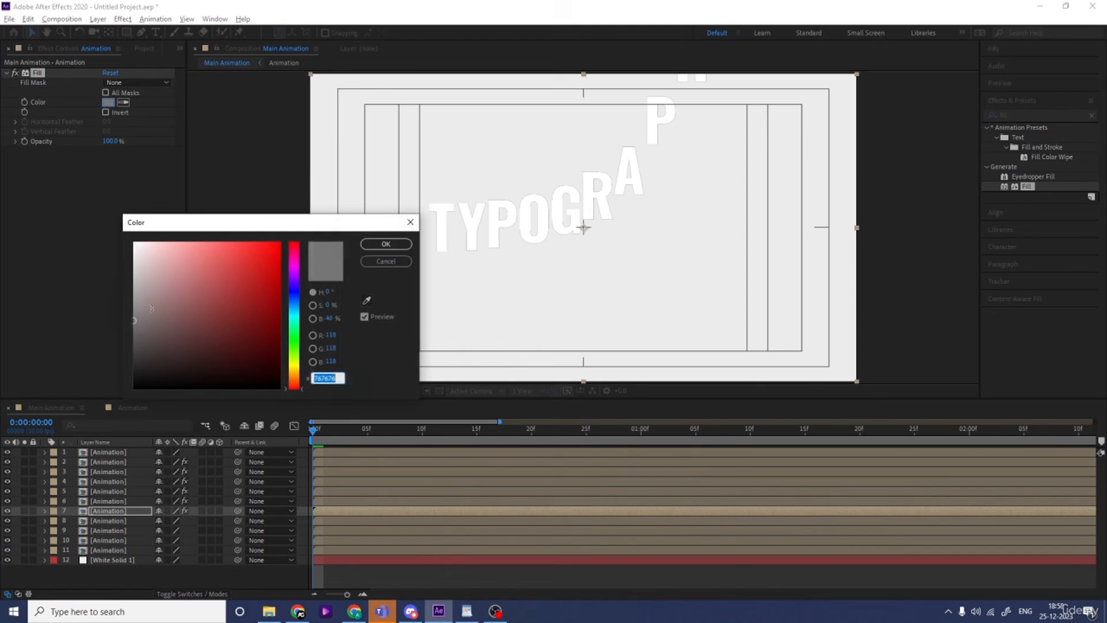
left_click_drag(137, 305, 129, 302)
left_click(365, 245)
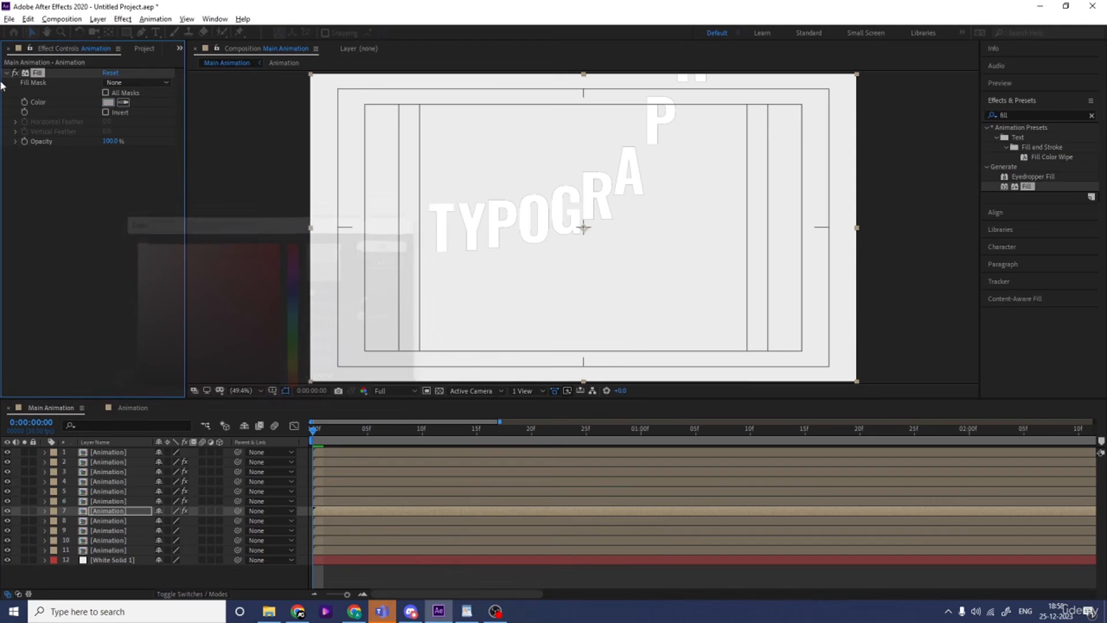
Copy the seventh layer's Fill effect onto the eighth Animation layer and set its color to light gray BDBDBD
left_click(36, 75)
key("ctrl+c")
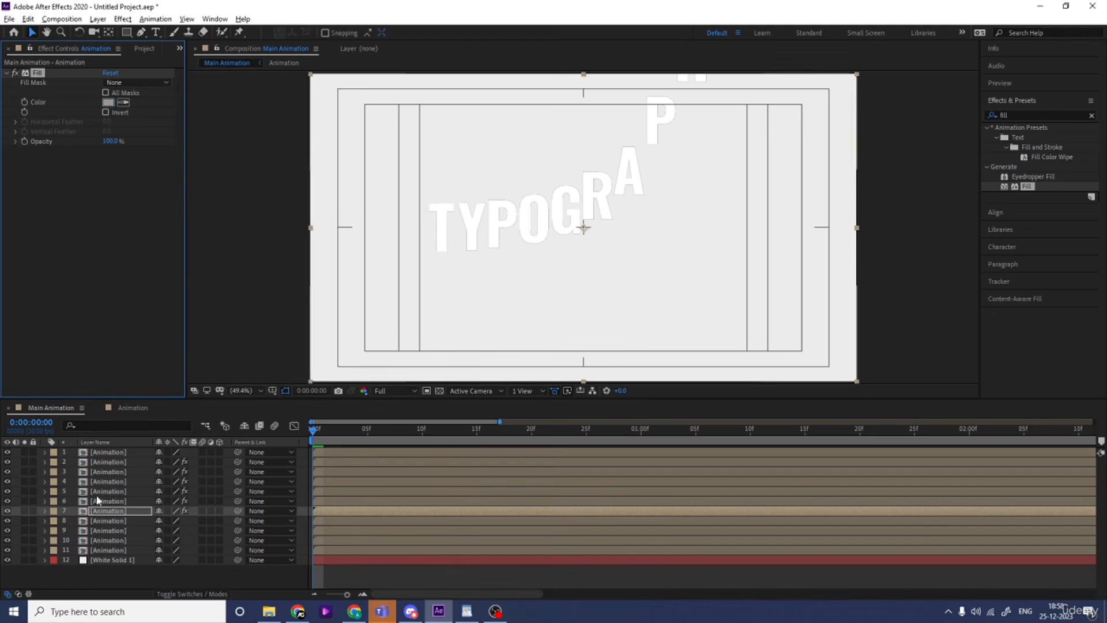
left_click(107, 520)
key("ctrl+v")
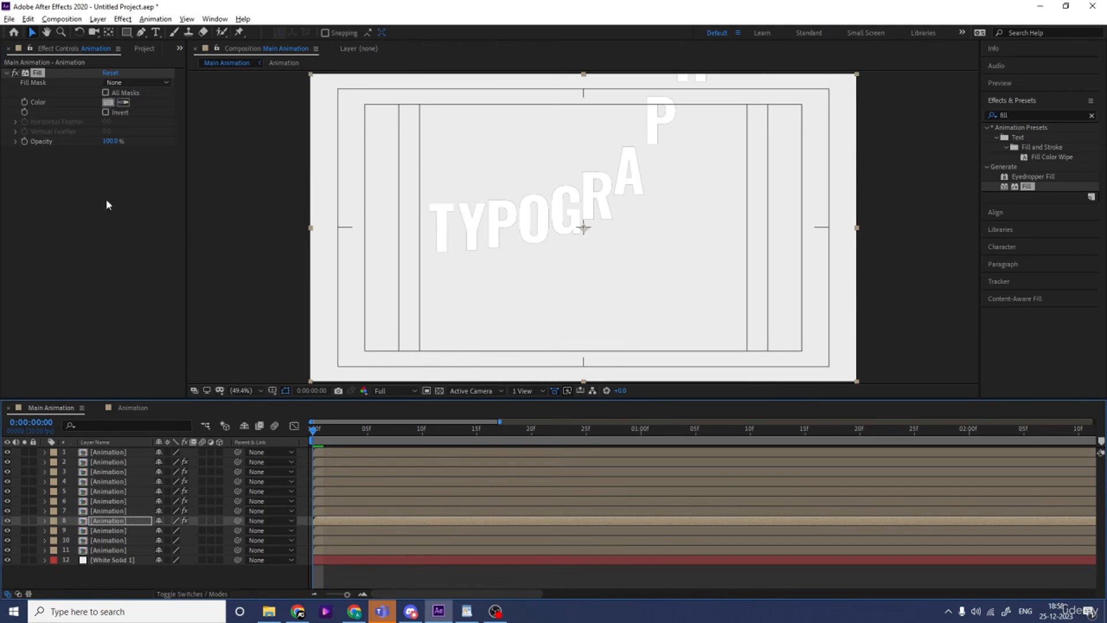
left_click(107, 102)
left_click_drag(136, 286, 124, 285)
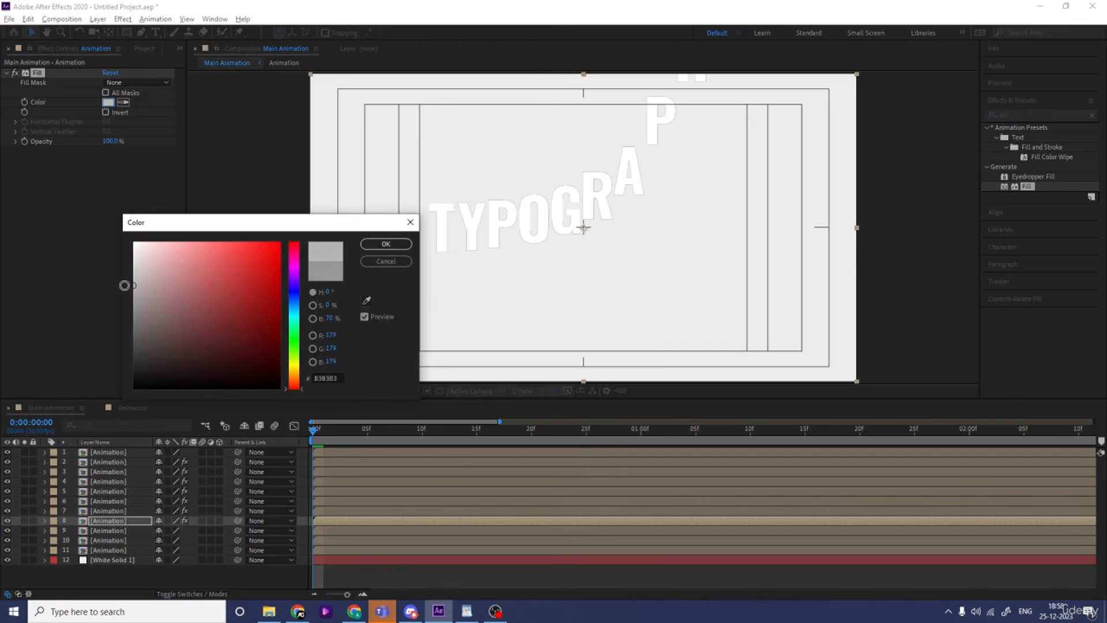
left_click(401, 247)
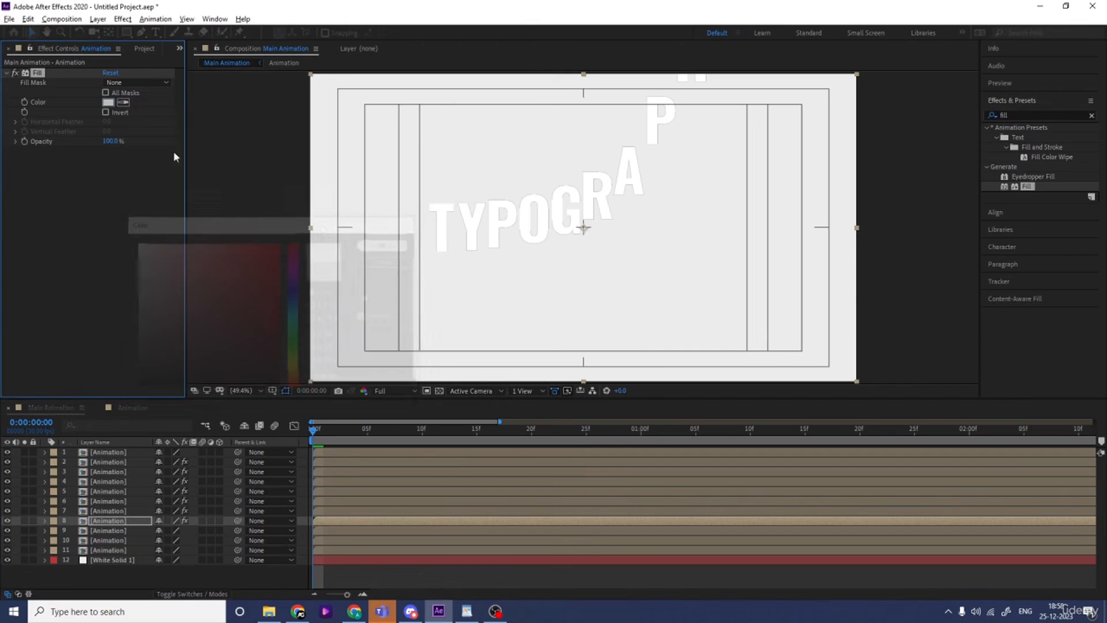
Add the copied Fill effect to the ninth Animation layer and set its color to light gray DCDCDC
left_click(106, 531)
key("ctrl+v")
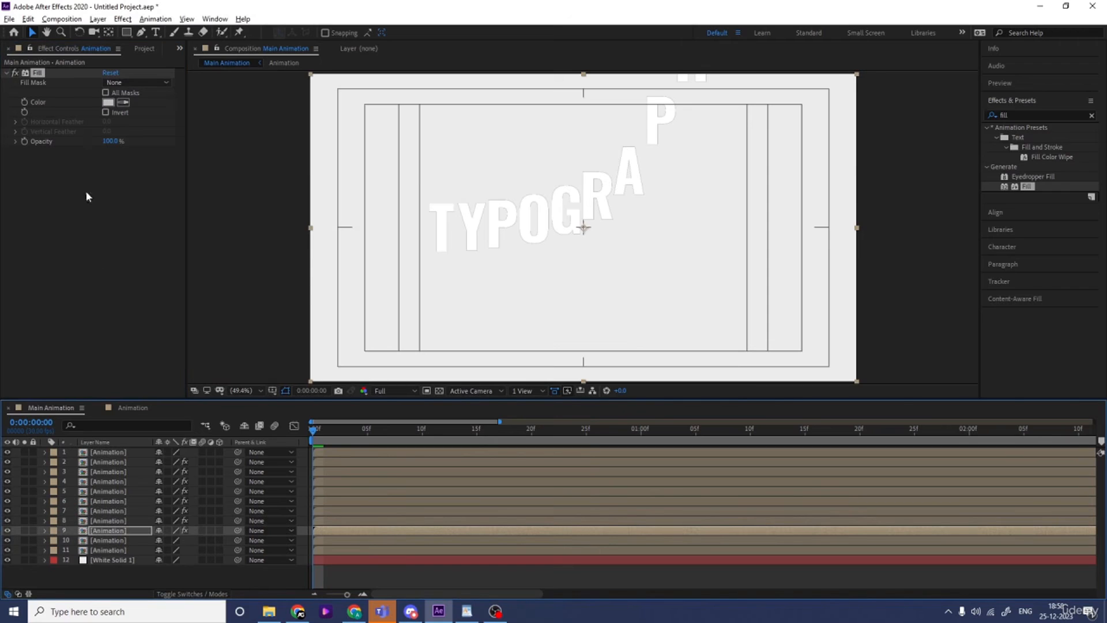
left_click(107, 104)
left_click_drag(133, 261, 118, 262)
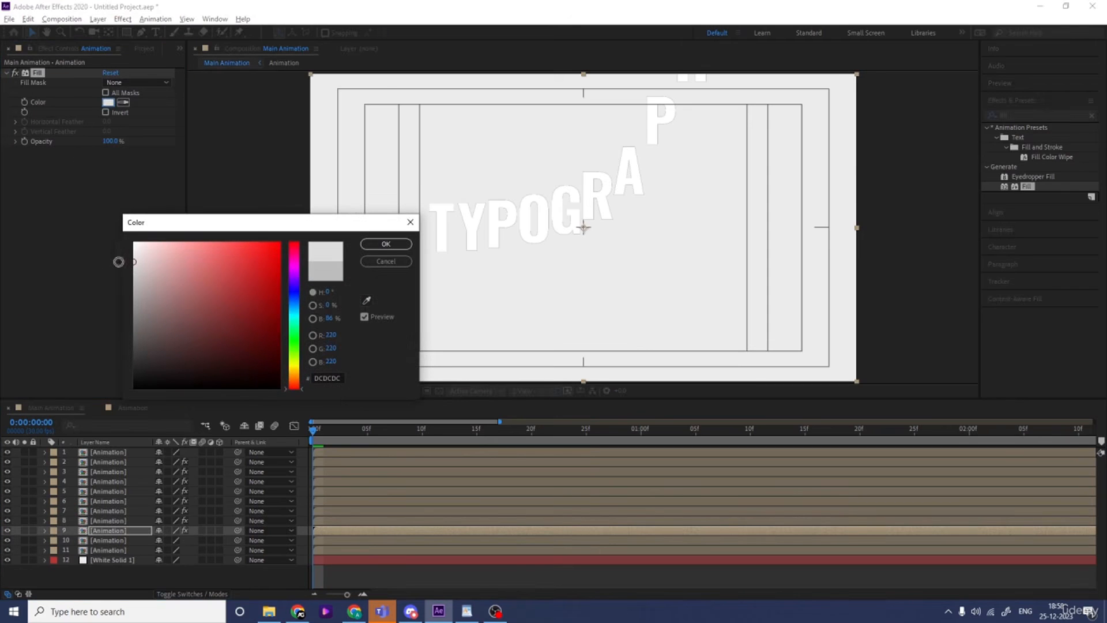
left_click(385, 244)
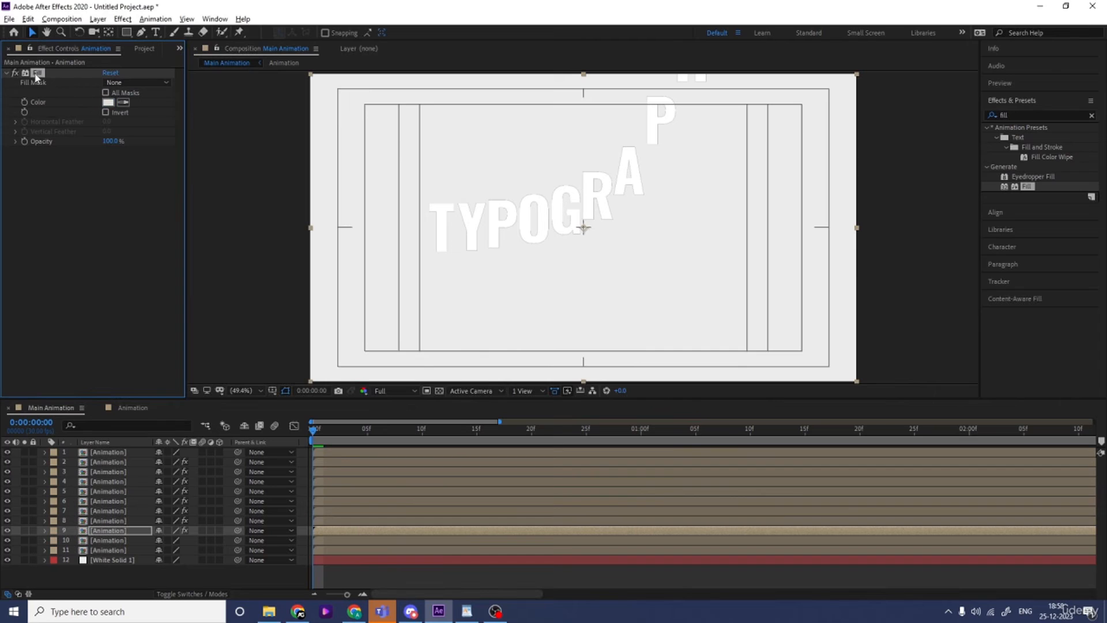
Add the copied Fill effect to the tenth Animation layer and set its color to EFEFEF
left_click(110, 540)
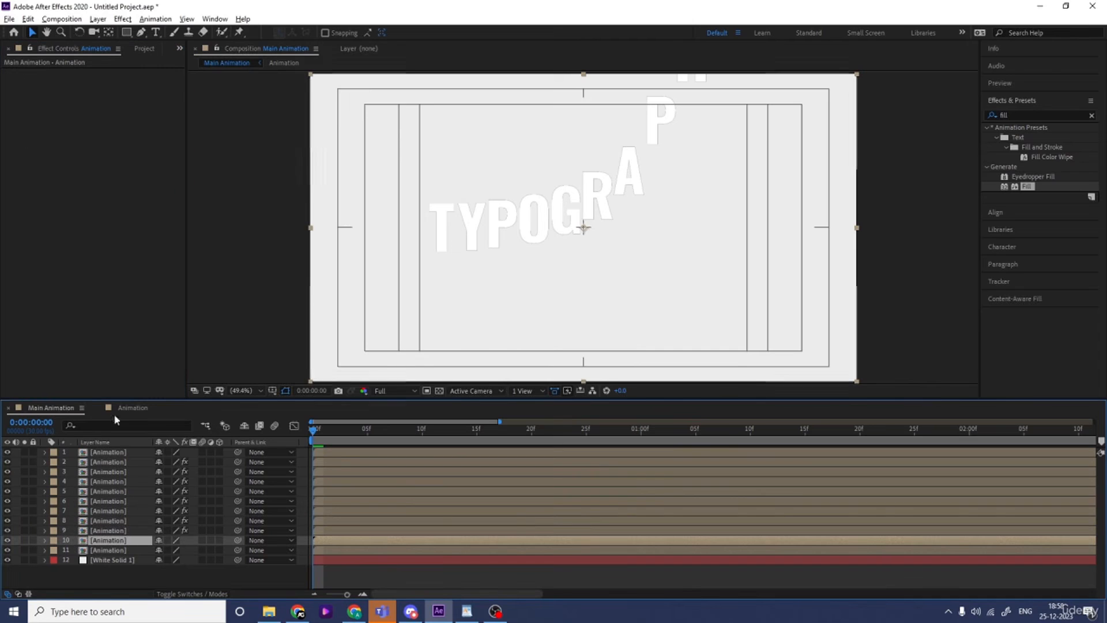
left_click(109, 103)
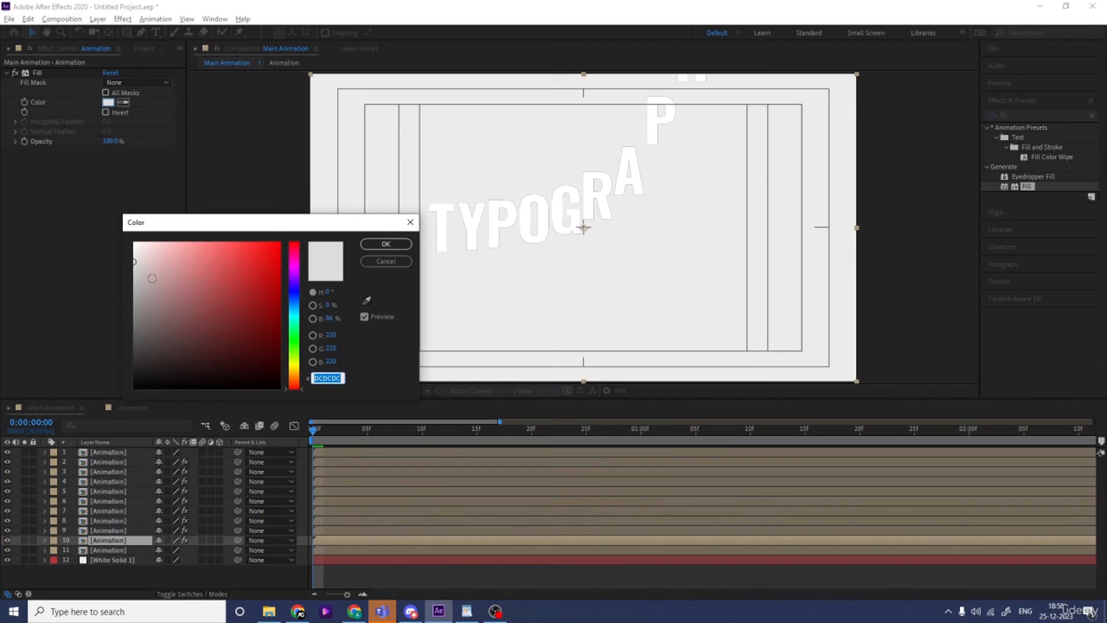
left_click_drag(134, 252, 126, 251)
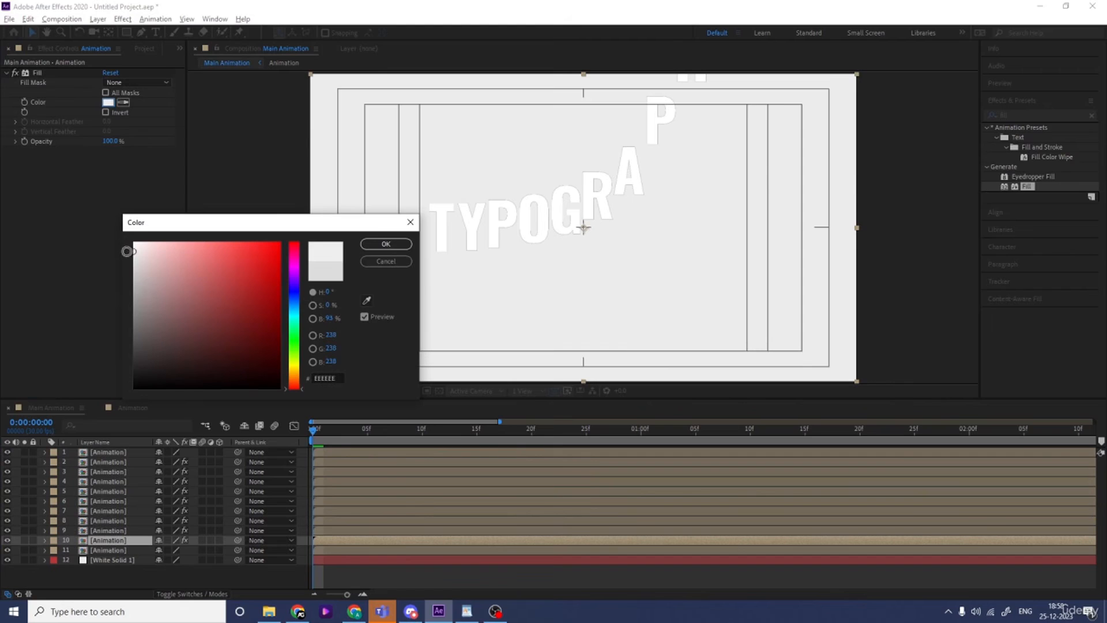
left_click(384, 244)
Add the copied Fill effect to the eleventh Animation layer and set its color to a near-white
left_click(98, 550)
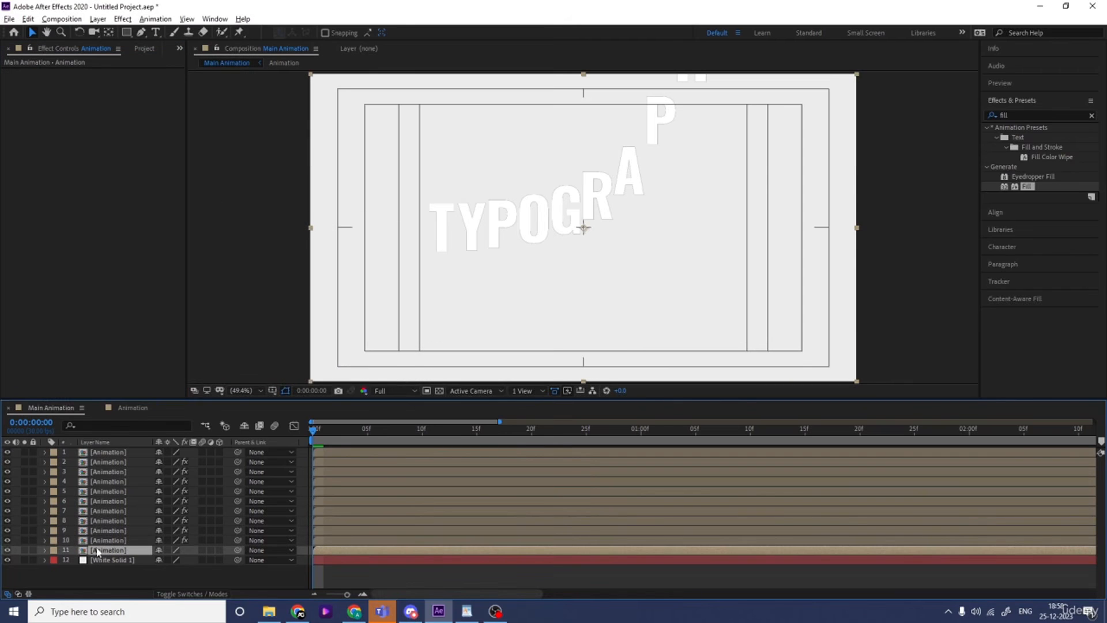
key("ctrl+alt+shift+e")
left_click(107, 102)
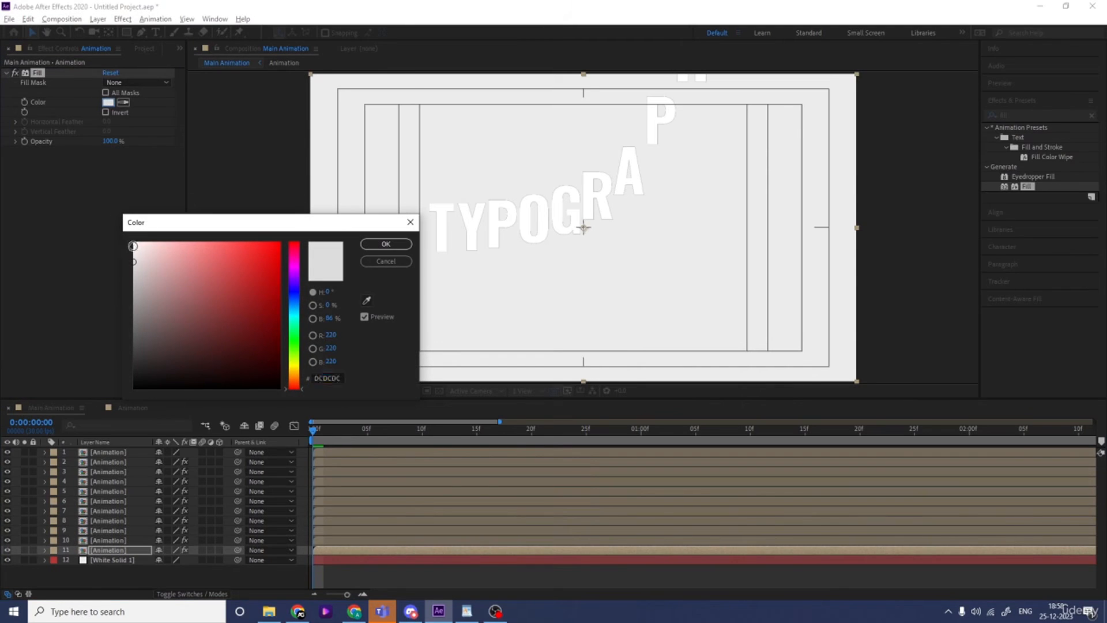
left_click_drag(133, 246, 129, 247)
left_click(386, 244)
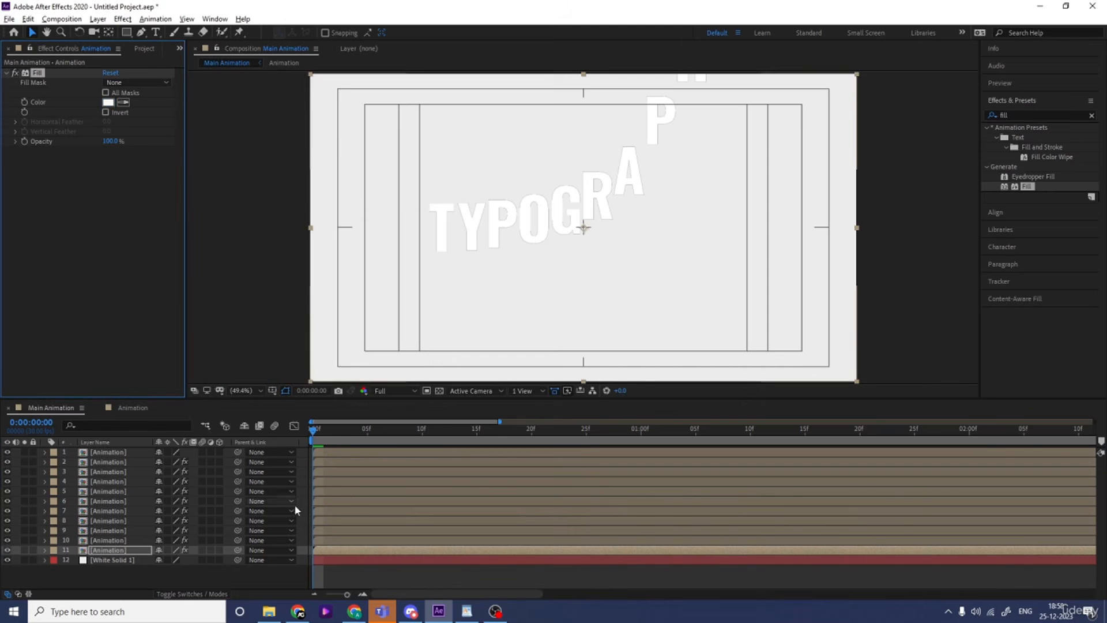
Shift the second Animation layer to start at 0:00:00:05 and the third to start at 0:00:00:10
left_click(369, 430)
left_click(367, 461)
key("[")
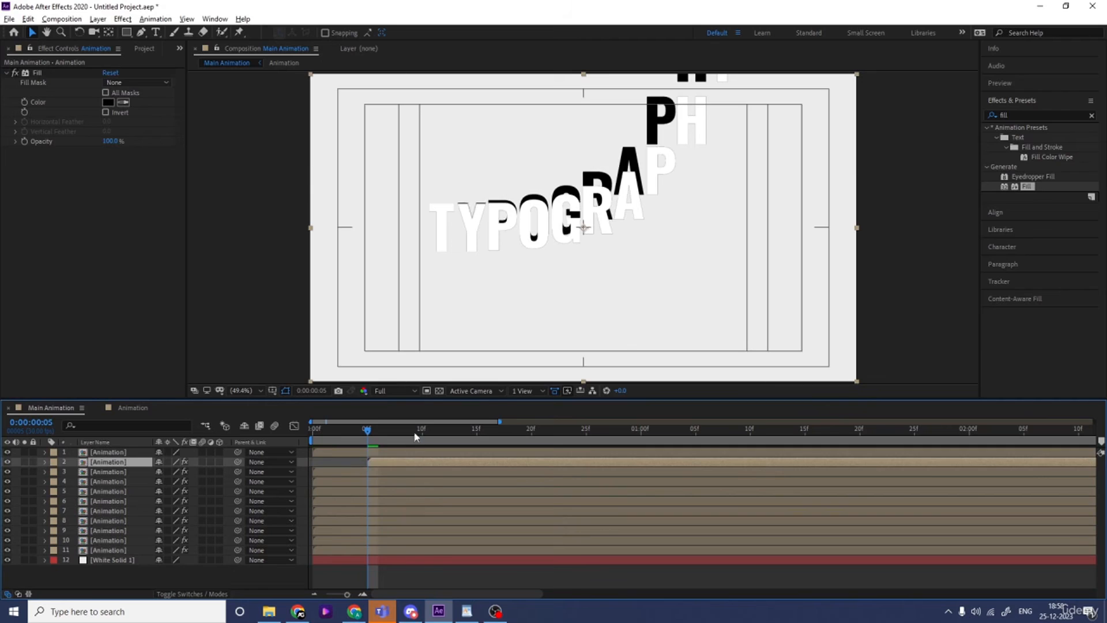
left_click(421, 430)
left_click(419, 474)
key("[")
Shift the fourth Animation layer to start at 0:00:00:15 and the fifth to start at 0:00:00:20
left_click(476, 430)
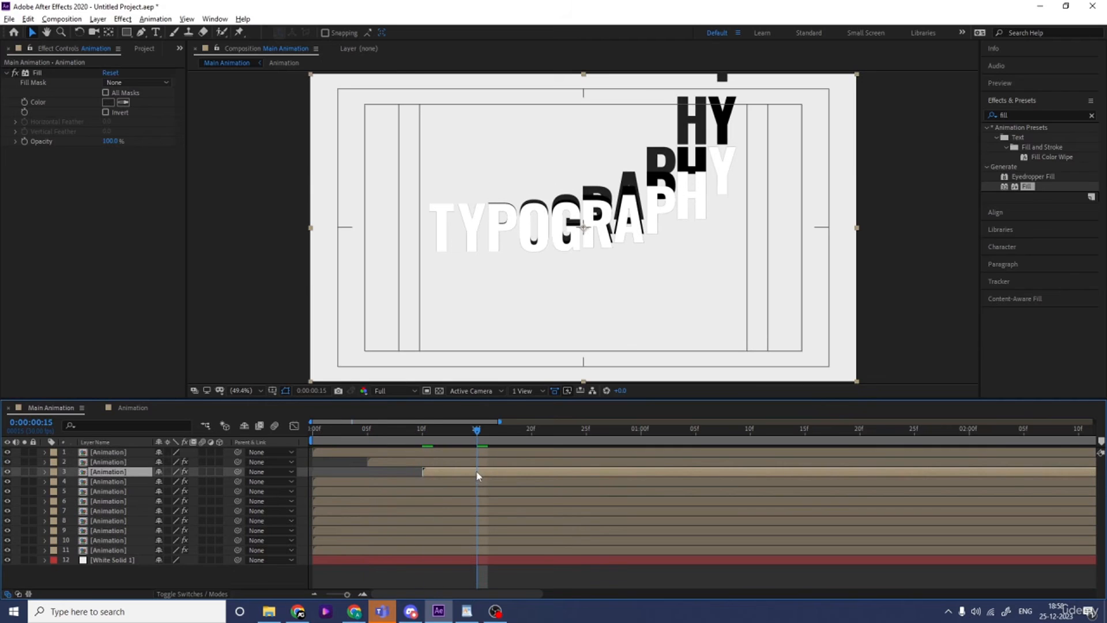
left_click(476, 480)
key("[")
left_click(531, 430)
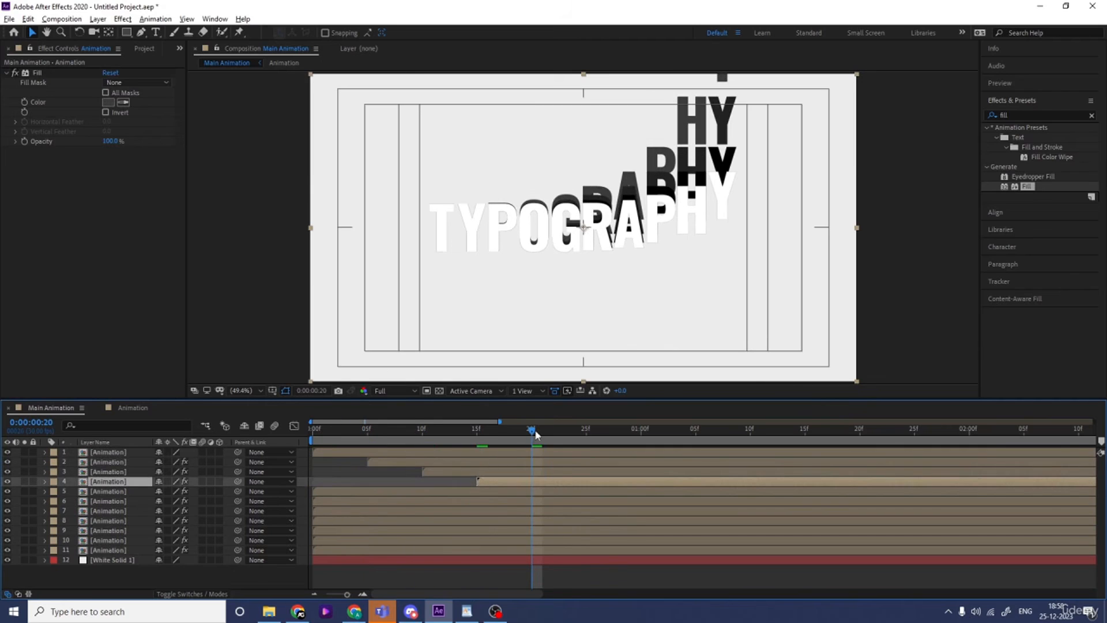
left_click(523, 491)
key("[")
Shift the sixth Animation layer to start at 0:00:00:25 and the seventh to start at 0:00:01:00
left_click(587, 431)
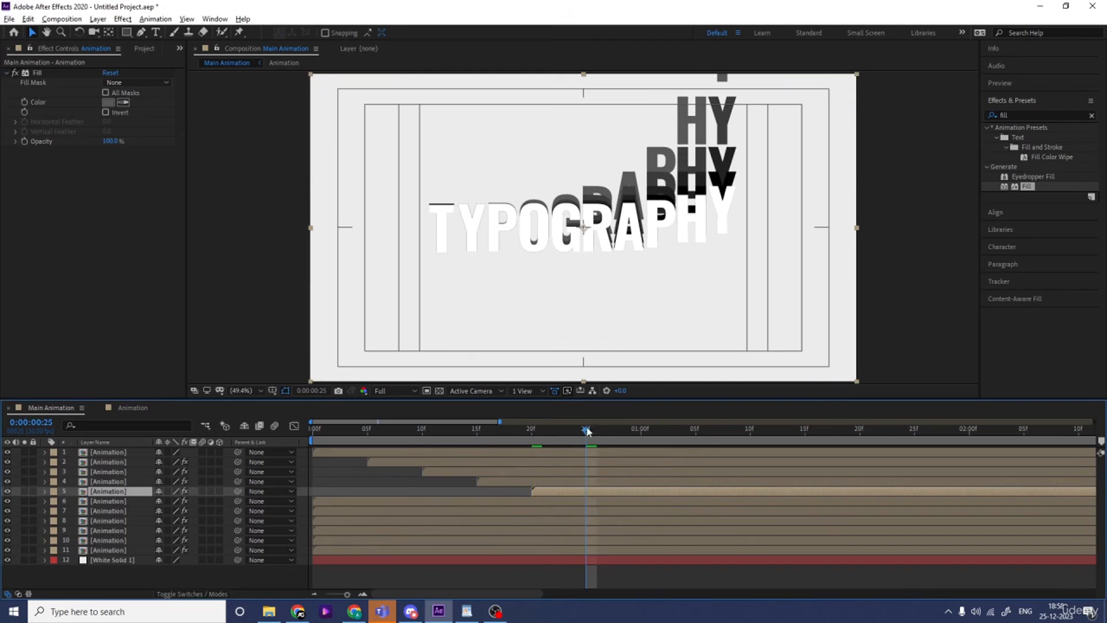
left_click(582, 500)
key("[")
left_click(640, 434)
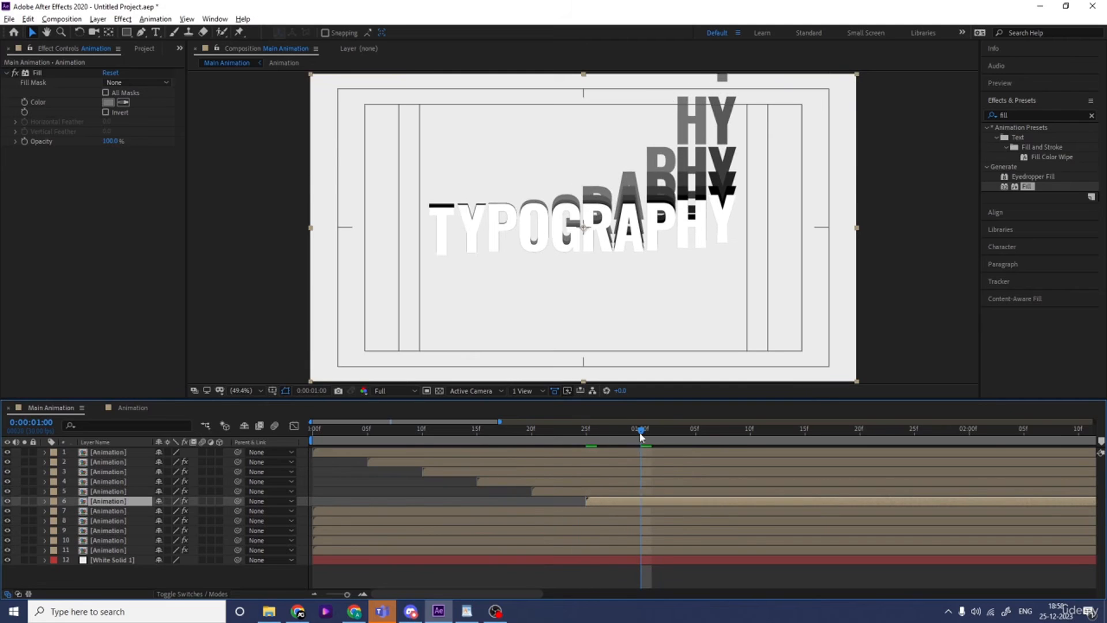
left_click(628, 509)
key("[")
Shift the eighth Animation layer to start at 0:00:01:05 and the ninth to start at 0:00:01:10
left_click(695, 438)
left_click(692, 517)
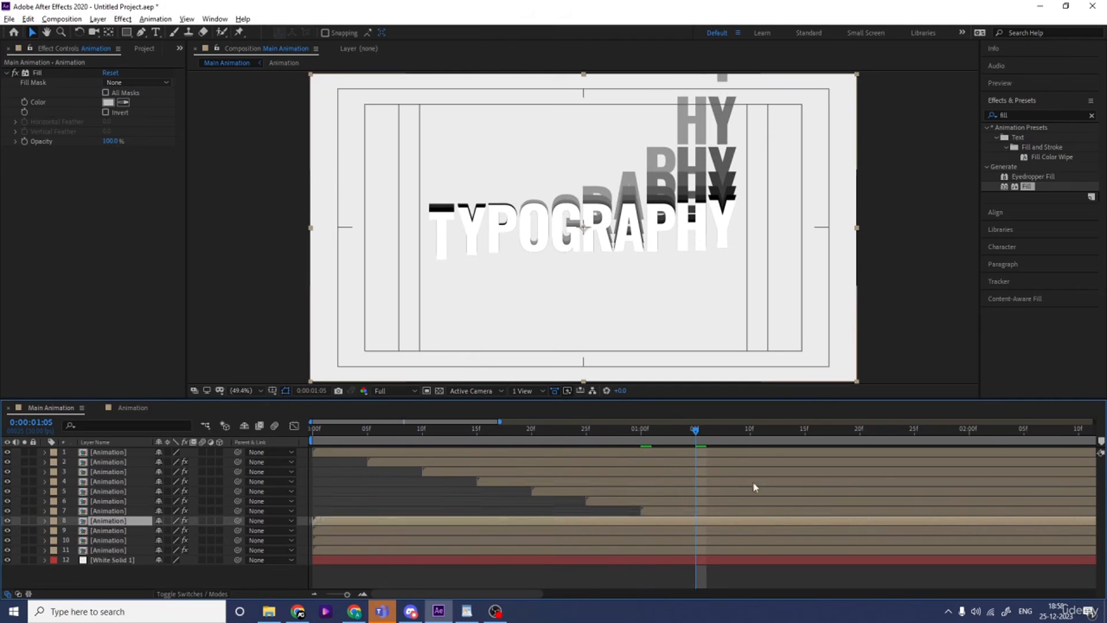
key("[")
left_click(750, 432)
left_click(749, 533)
key("[")
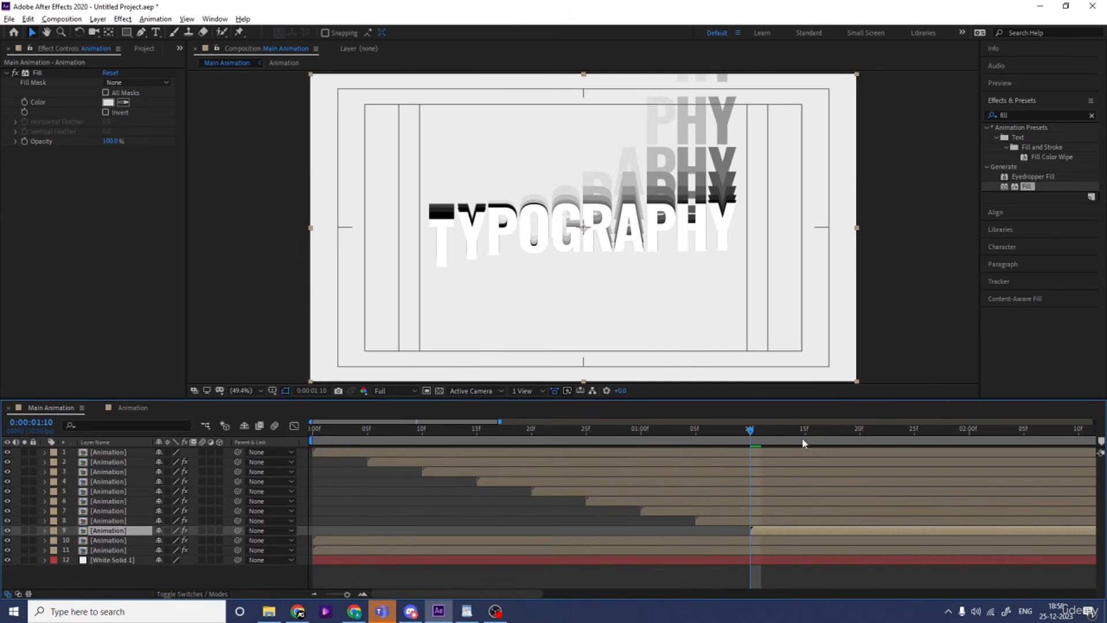
Shift the tenth Animation layer to start at 0:00:01:15 and the eleventh to start at 0:00:01:20
left_click(804, 432)
left_click(805, 540)
key("[")
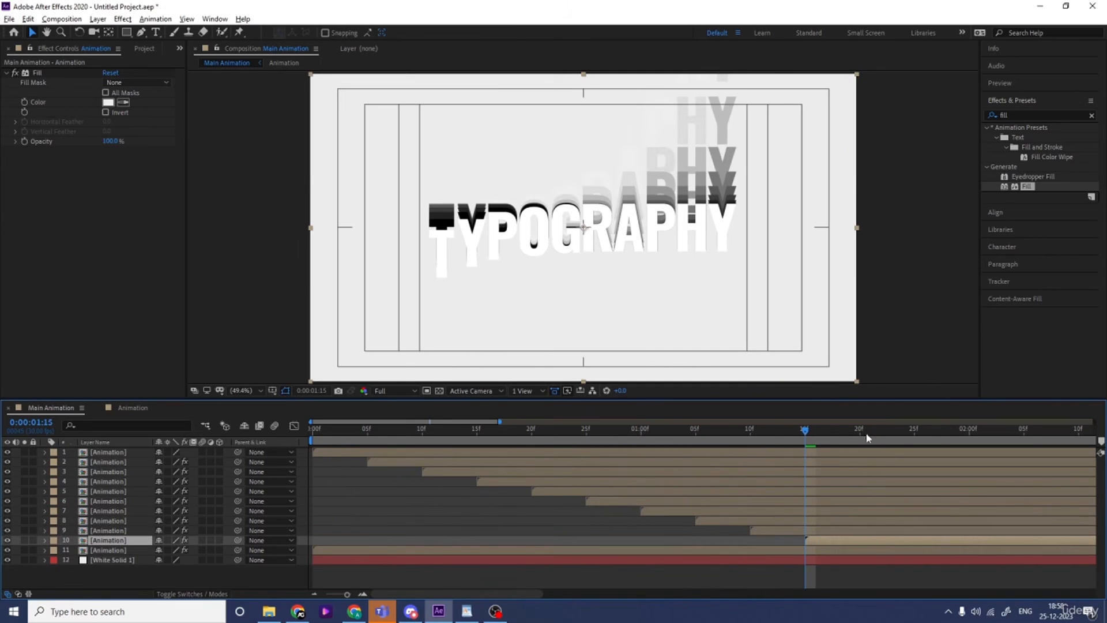
left_click(860, 432)
key("Num_Lock")
key("minus")
left_click(774, 552)
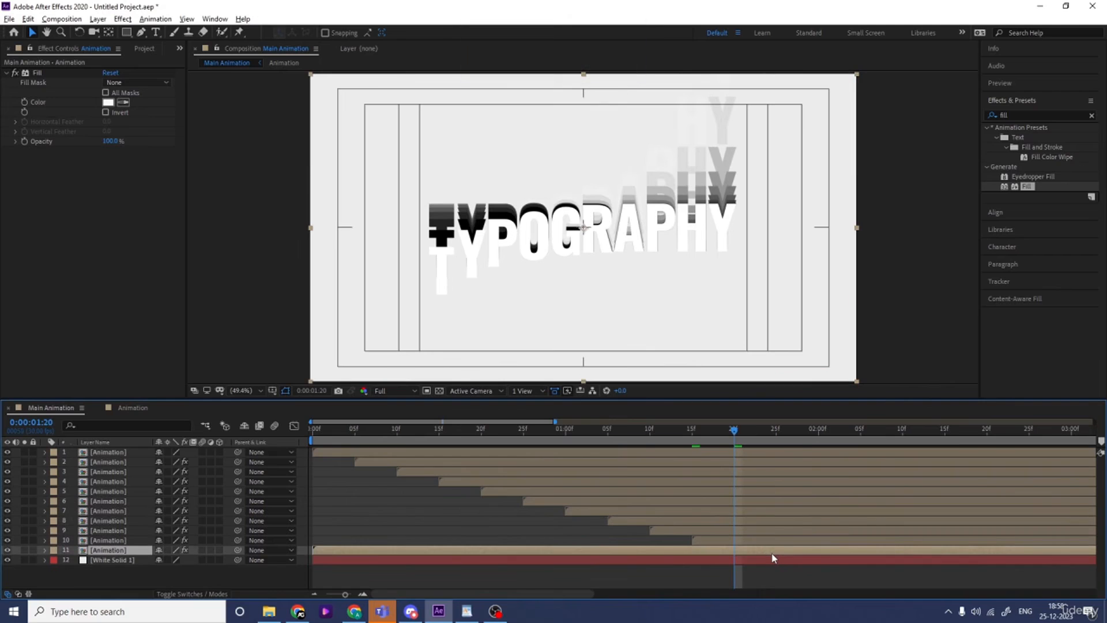
key("[")
Trim the starts of all eleven Animation layers at 0:00:01:20 and move the trimmed layers to the composition start
left_click(729, 455, "shift")
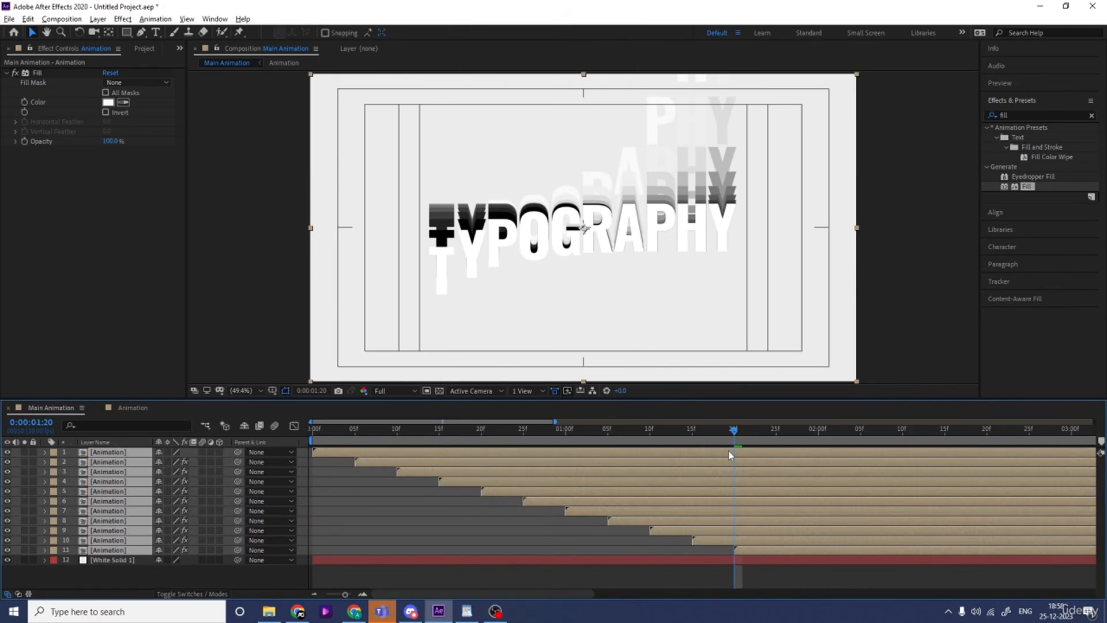
key("alt+bracketleft")
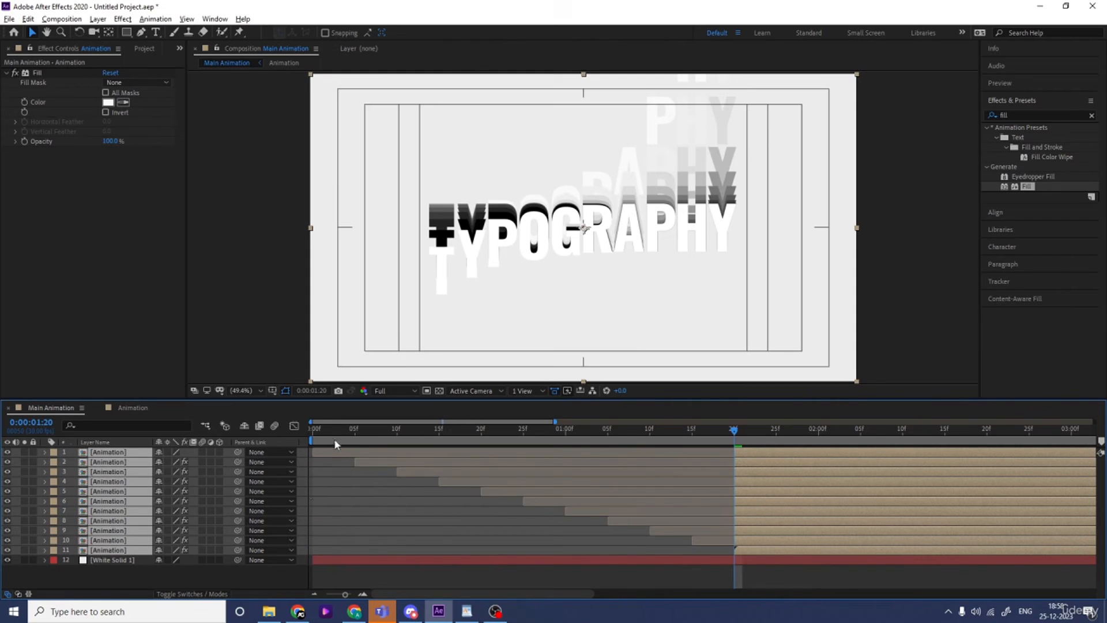
key("Home")
key("bracketleft")
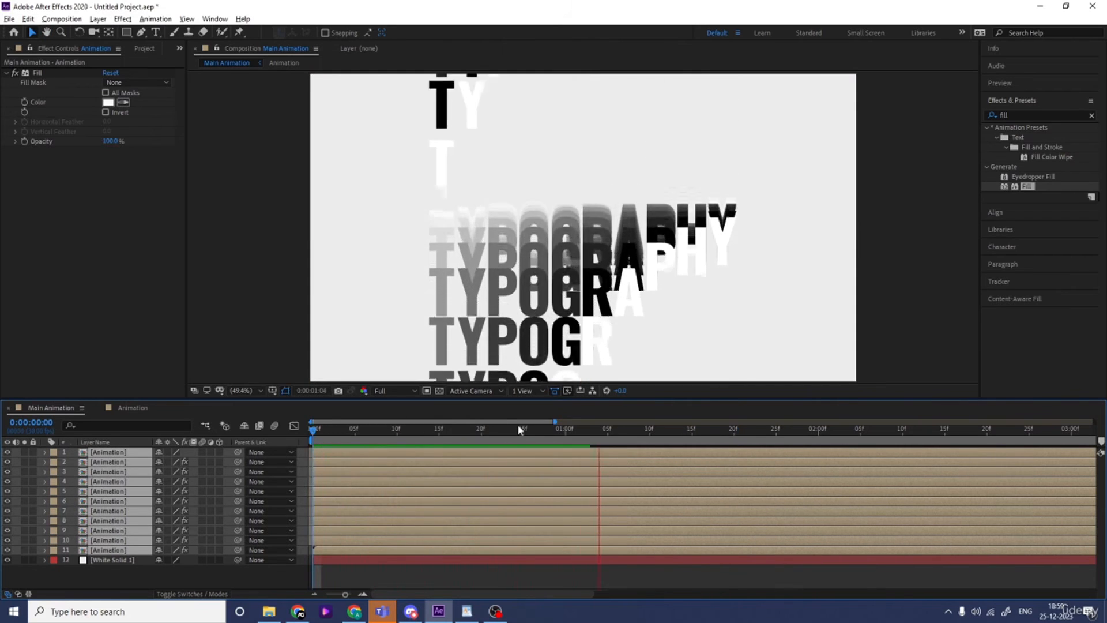
key("space")
scroll(519, 427, "down", 5)
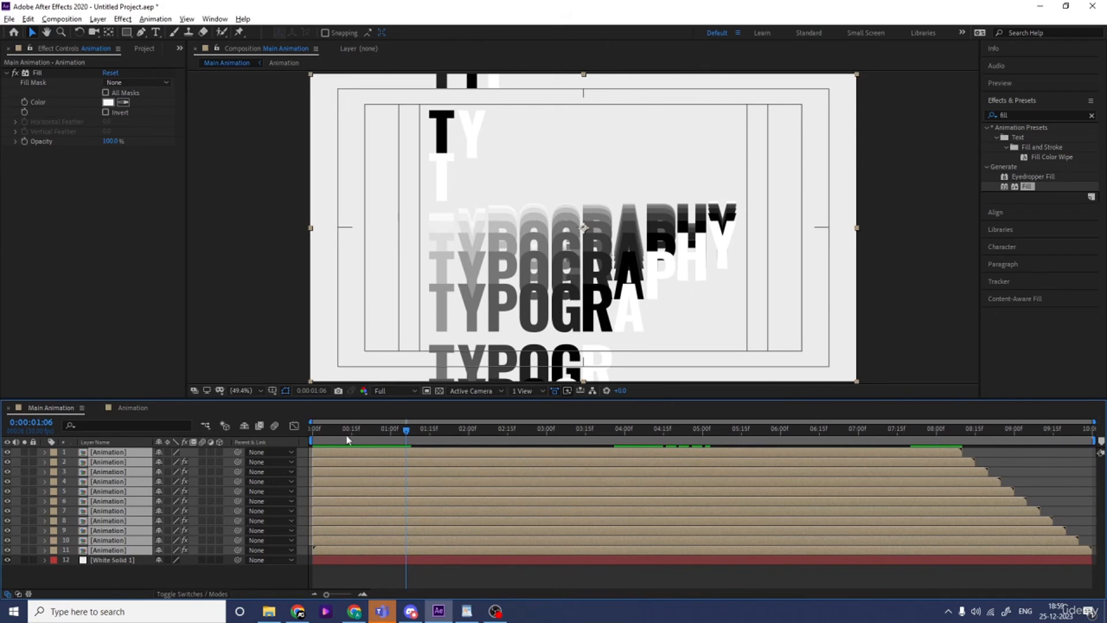
Show the rulers at the first frame and place a horizontal guide along the lower edge of the lowest T
key("Home")
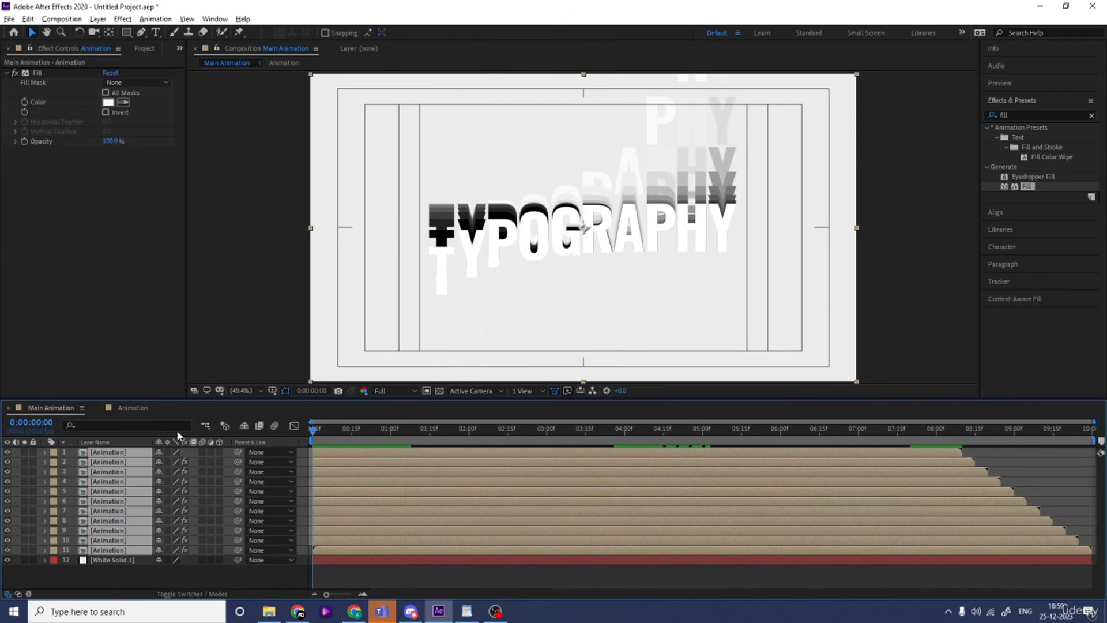
left_click(215, 569)
key("ctrl+r")
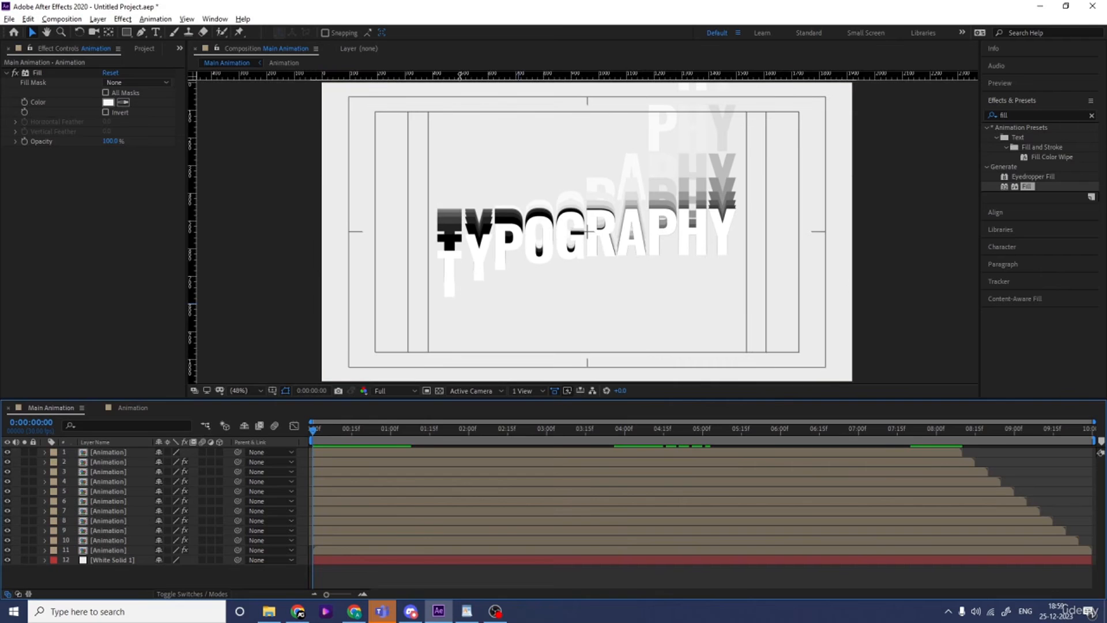
left_click_drag(460, 74, 482, 297)
Using the guide, find the frame matching the first one, end the work area at 0:00:03:25 and preview the loop
key("space")
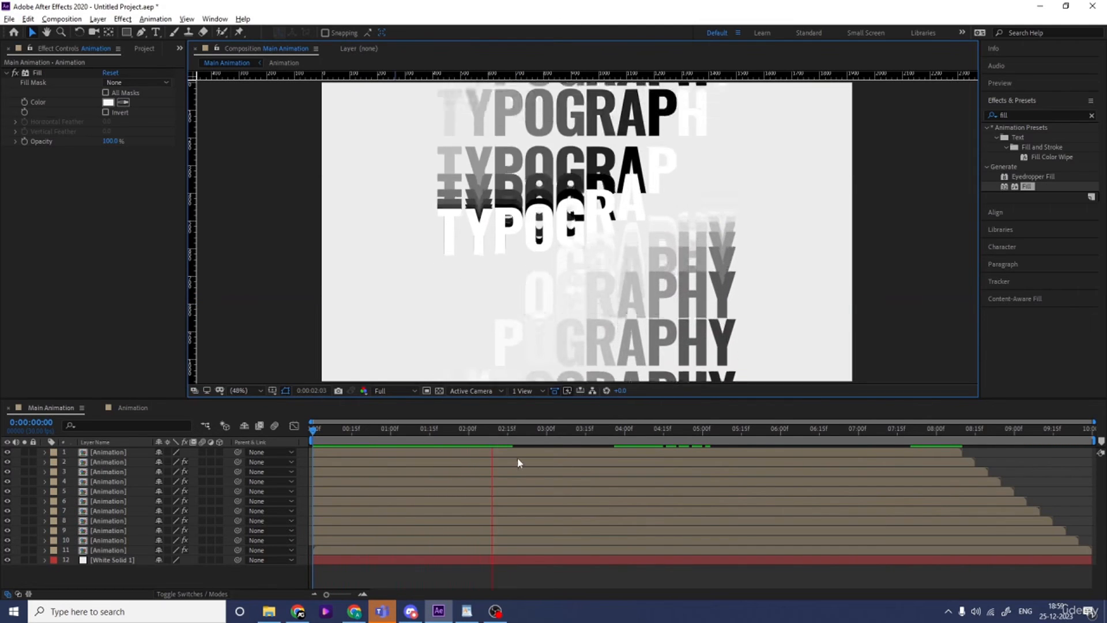
key("space")
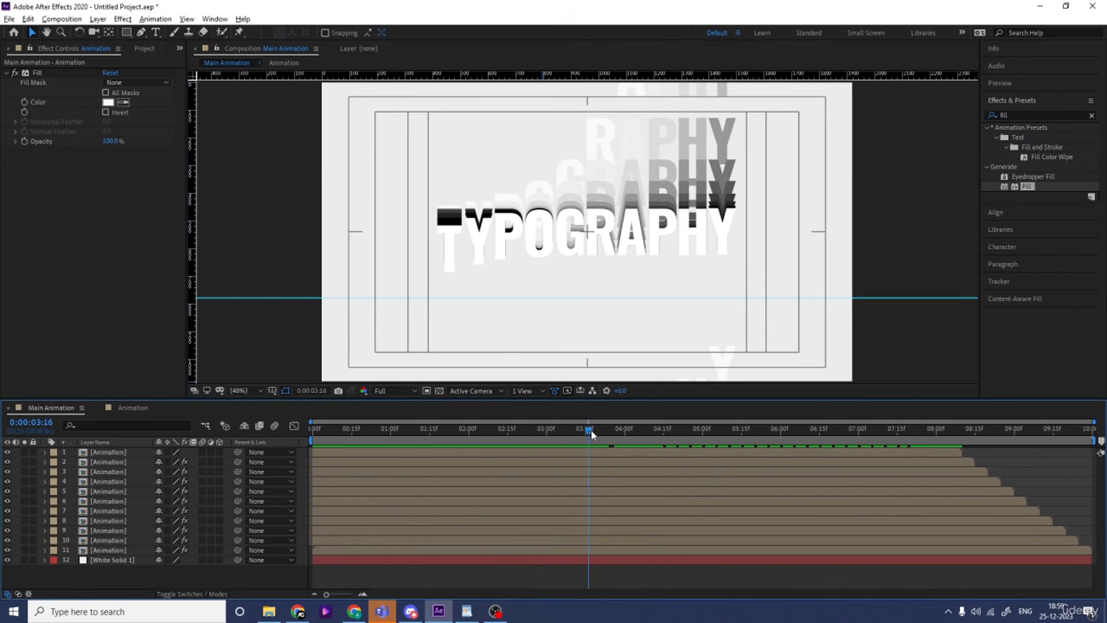
left_click_drag(591, 435, 612, 435)
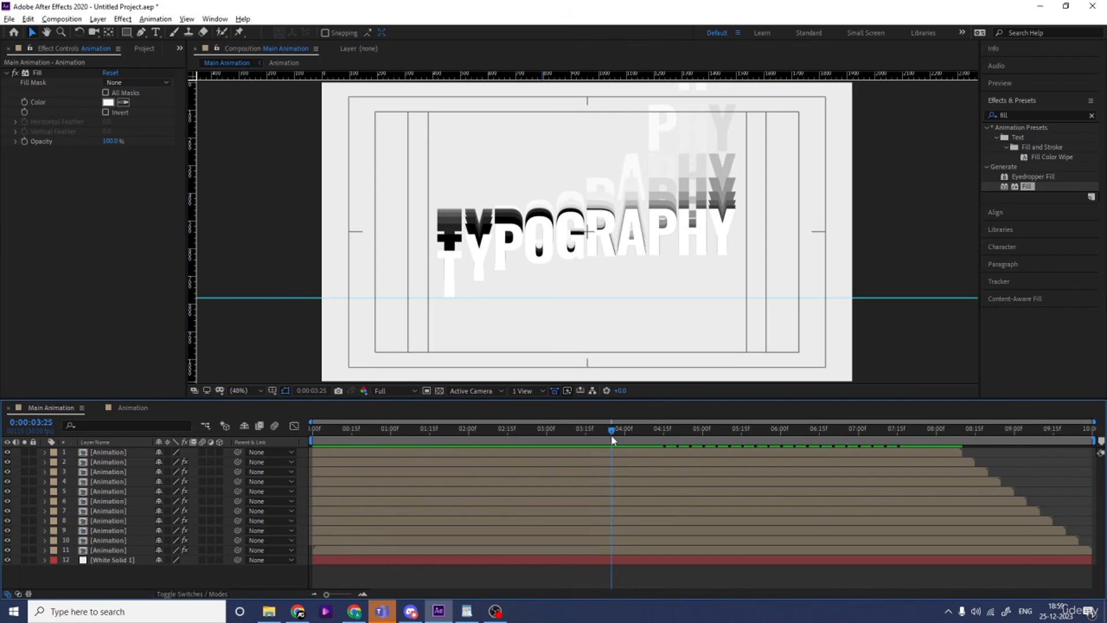
key("n")
key("space")
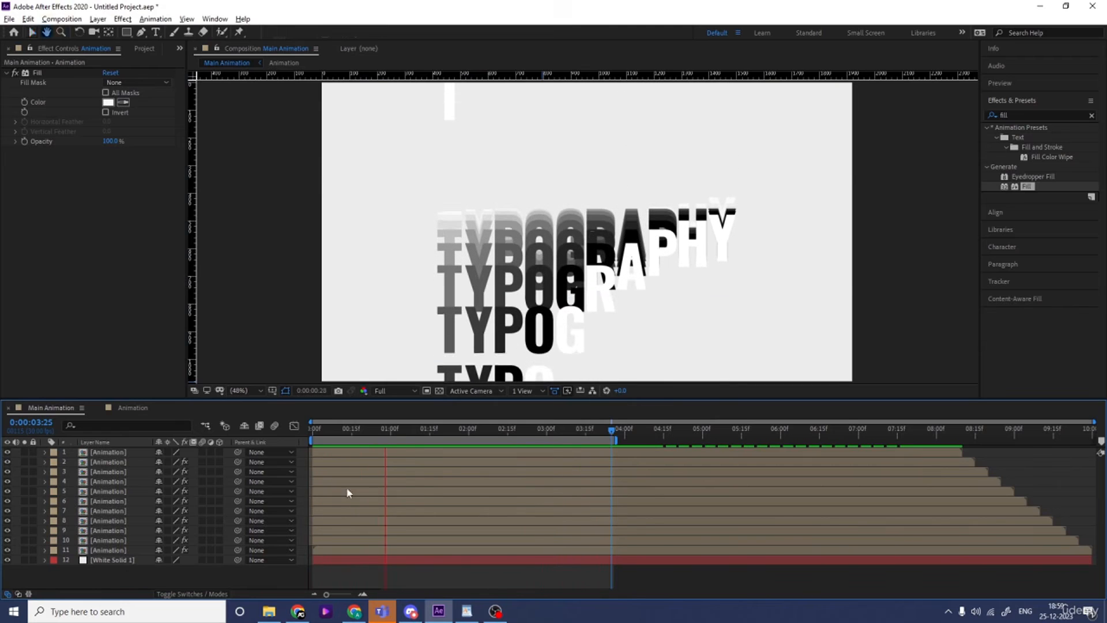
key("space")
Pre-compose all eleven Animation layers into a new composition named Text Animation
left_click(110, 549)
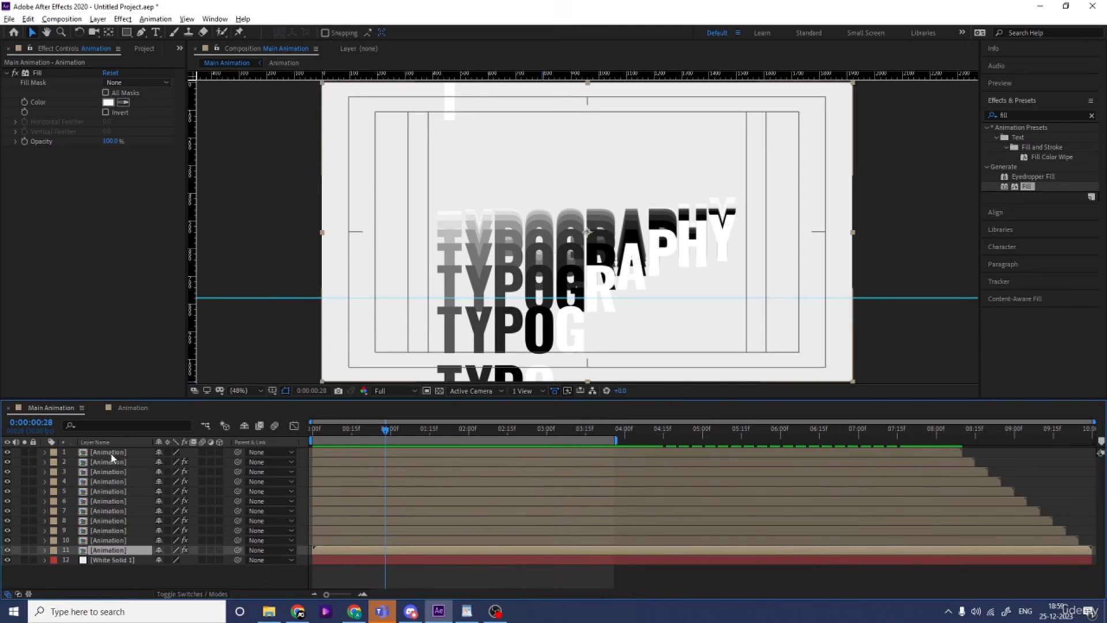
left_click(112, 453, "shift")
key("ctrl+shift+c")
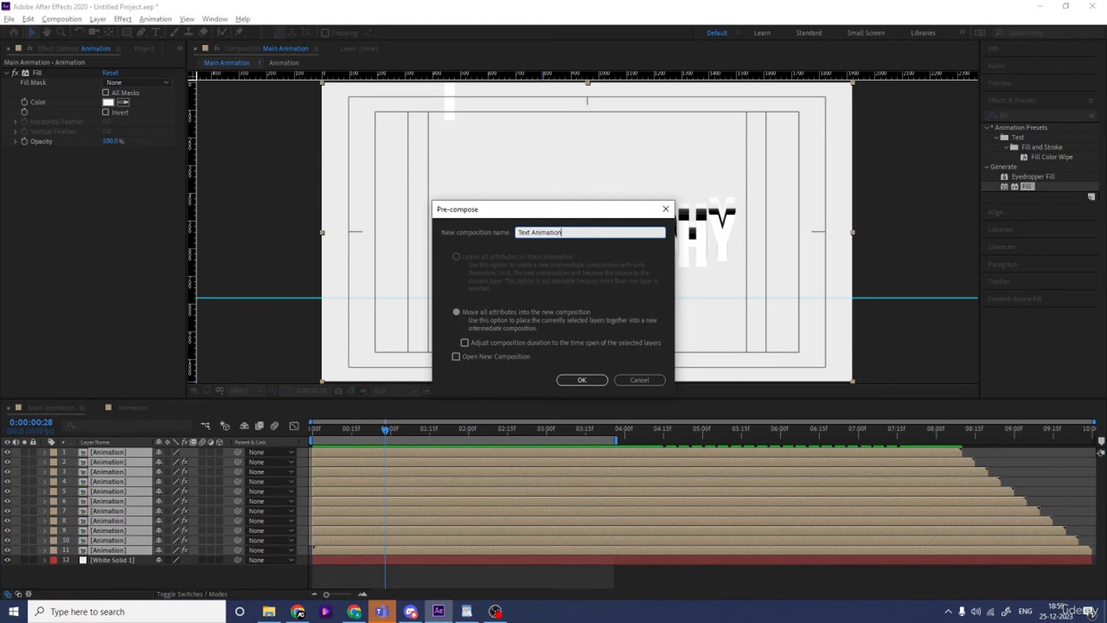
key("Return")
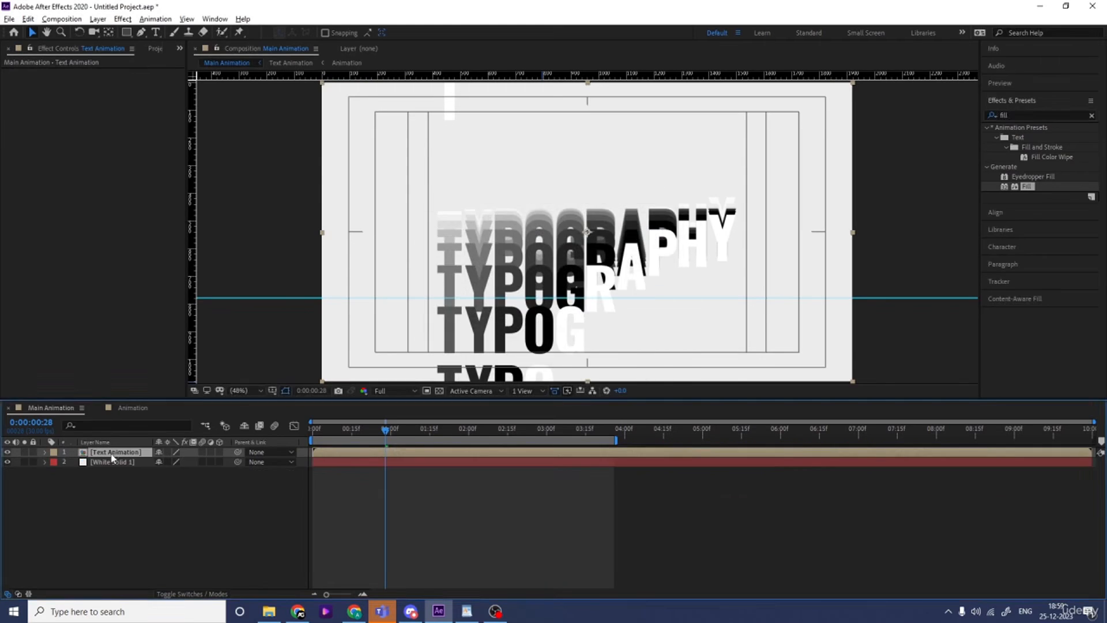
Add the Tint effect to the Text Animation layer
left_click(1011, 115)
type("tint")
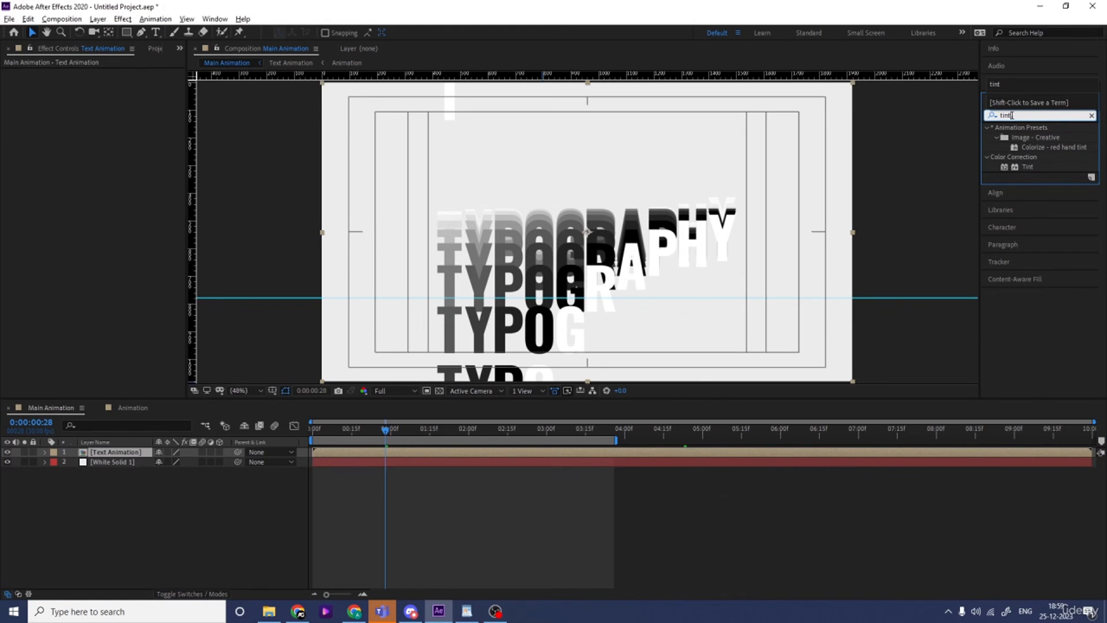
double_click(1027, 169)
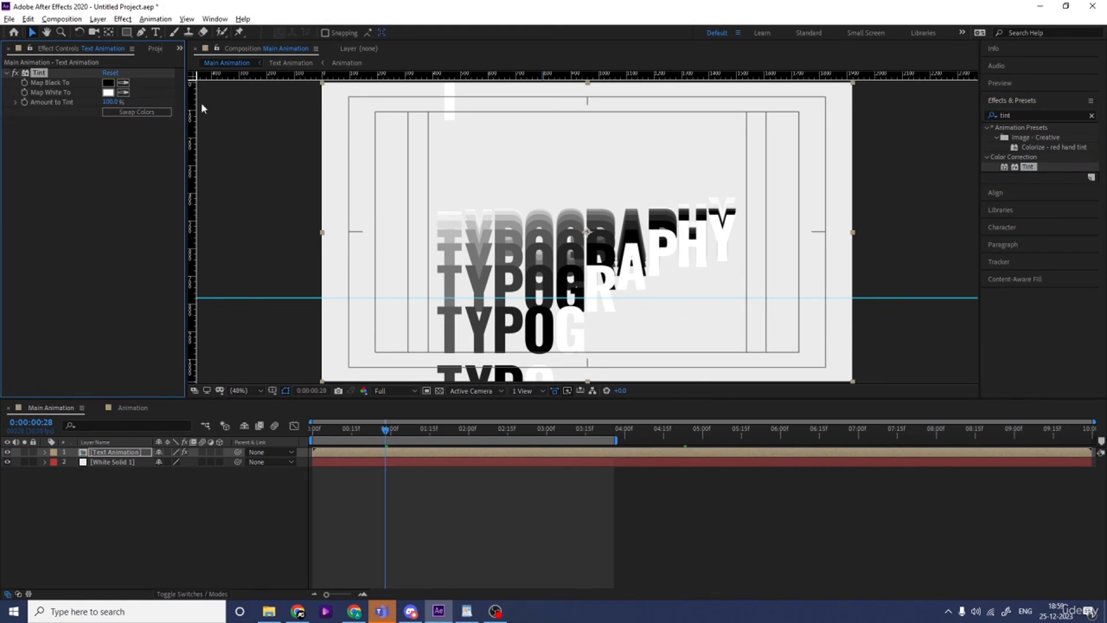
Try swapping the Tint effect's black and white colors, preview the animation and restore the original mapping
left_click(153, 115)
key("space")
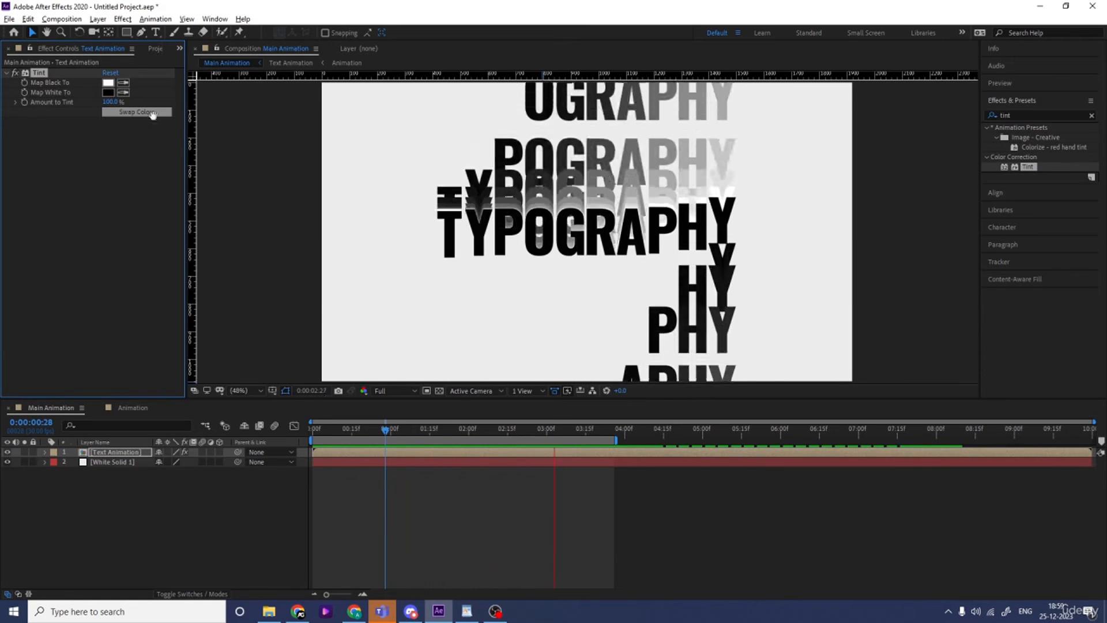
key("space")
left_click(153, 115)
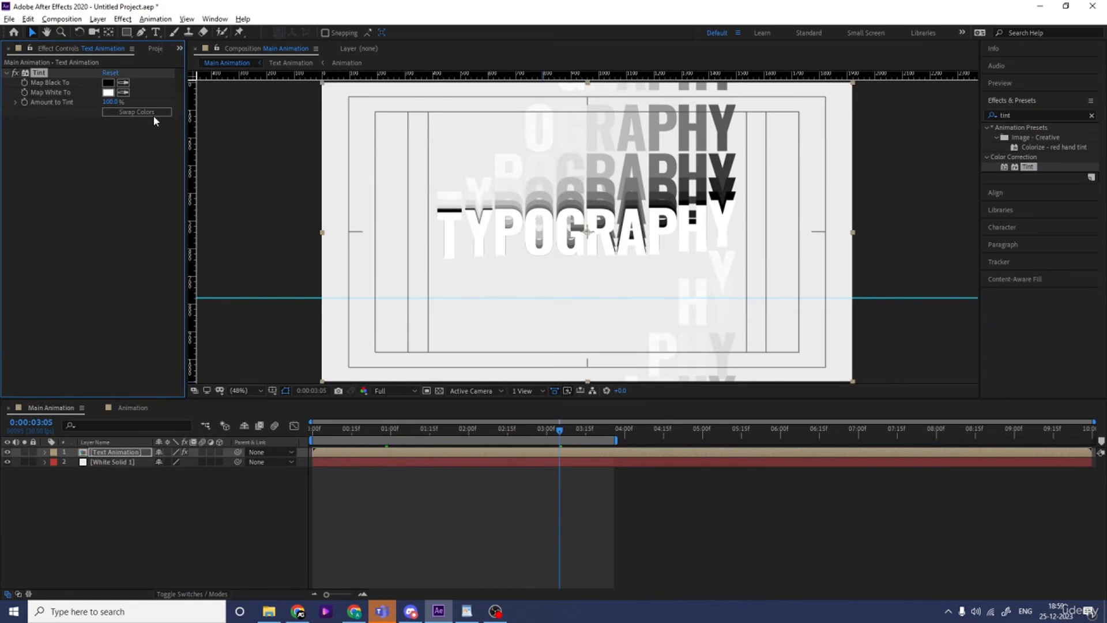
Set the Tint effect's Map Black To color to the saturated blue 2A00FF and preview the animation
left_click(107, 84)
mouse_move(271, 260)
left_mouse_down()
mouse_move(293, 227)
mouse_move(293, 291)
left_mouse_up()
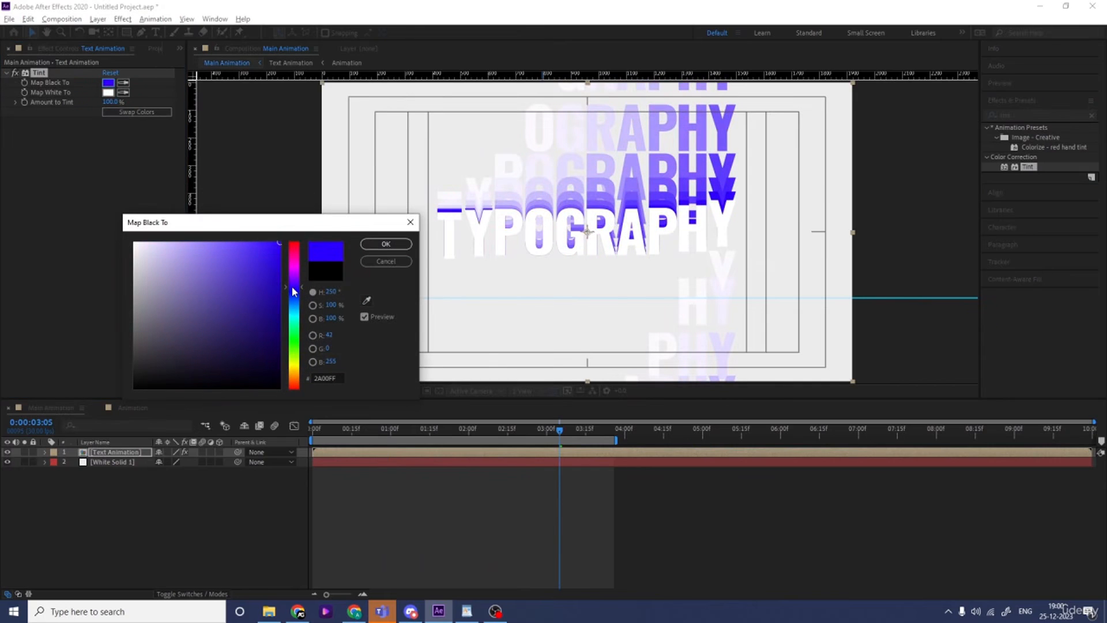
left_click(386, 243)
key("space")
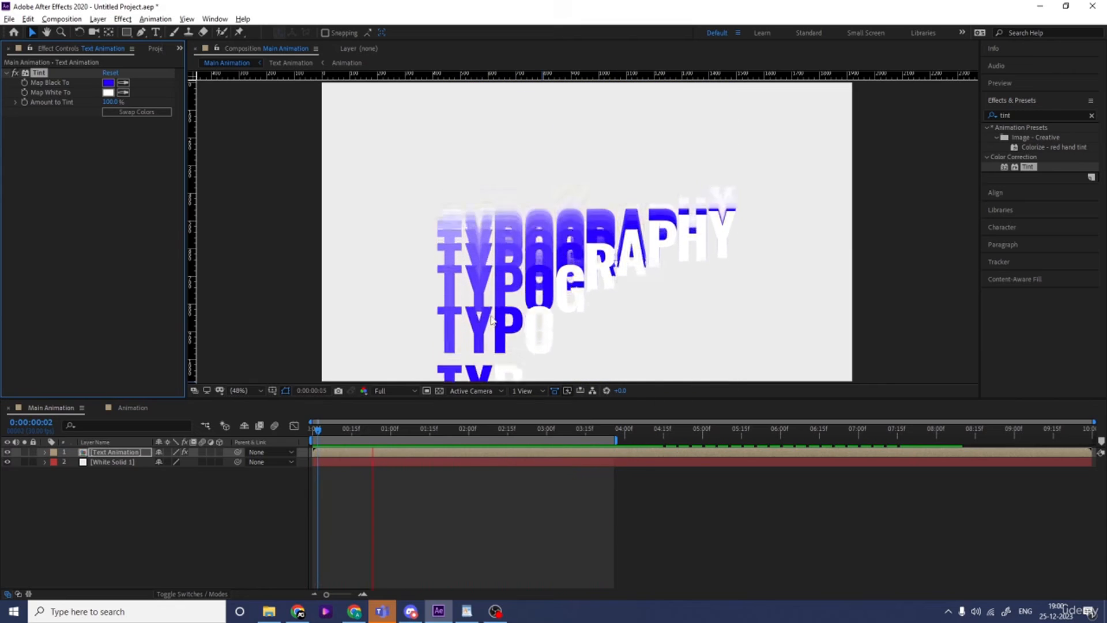
key("space")
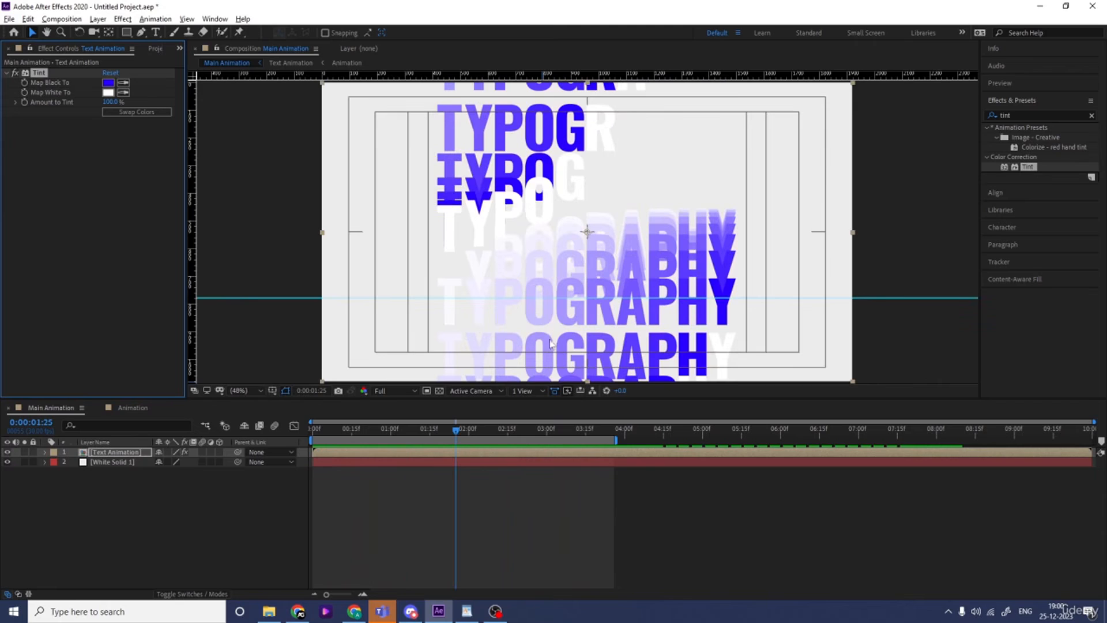
key("space")
key("space")
Add a Drop Shadow effect to the Text Animation layer with distance 20, softness 200 and opacity 25%
left_click(470, 455)
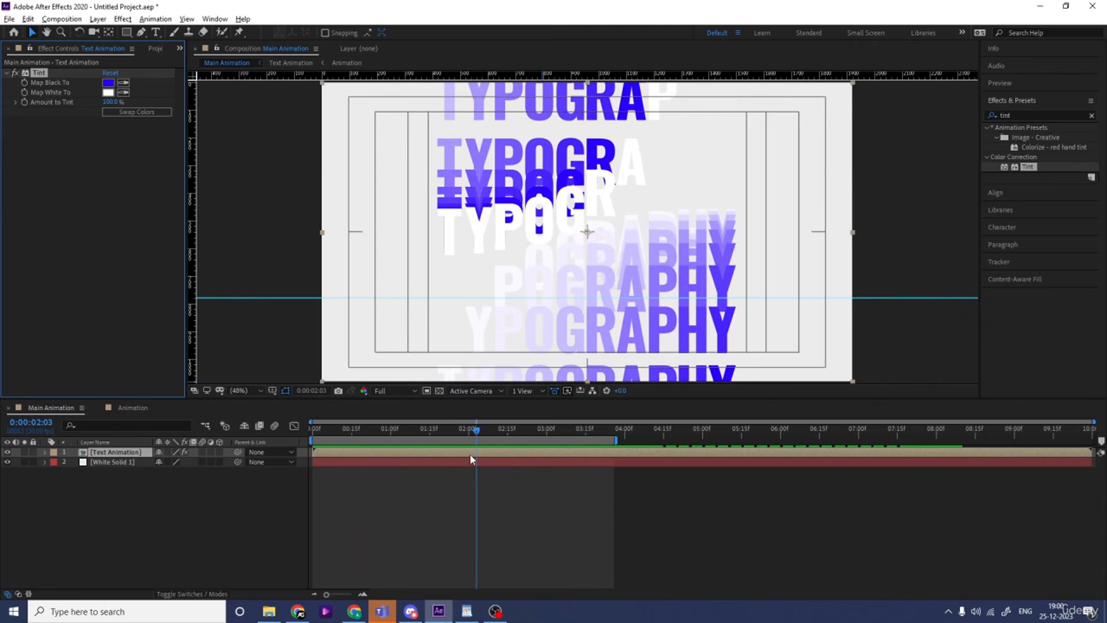
left_click(1019, 114)
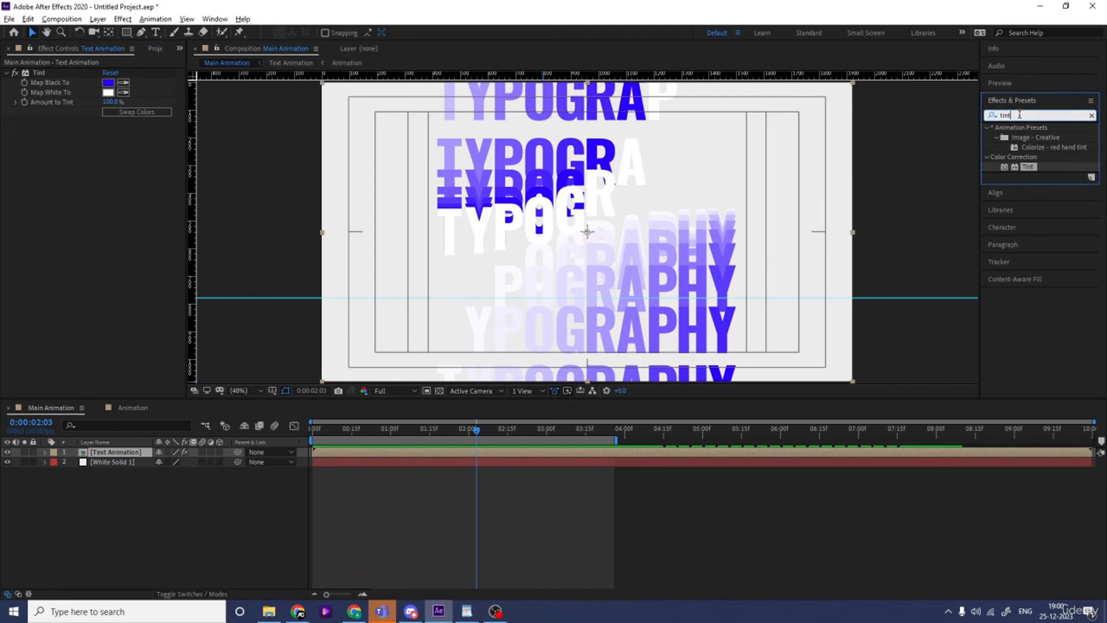
type("drop")
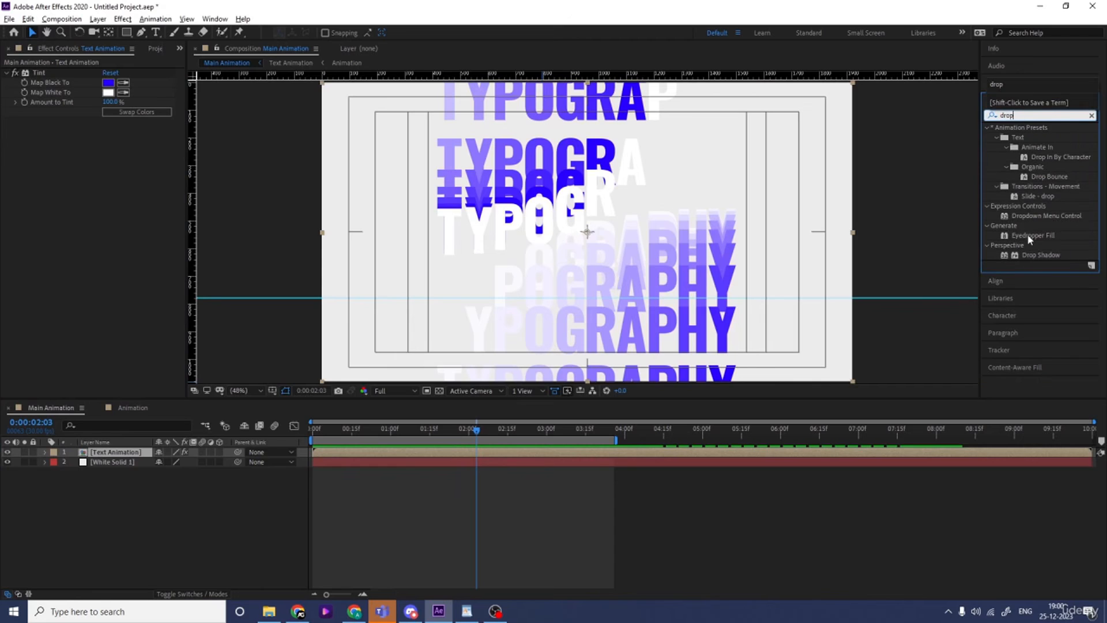
left_click_drag(1041, 256, 66, 278)
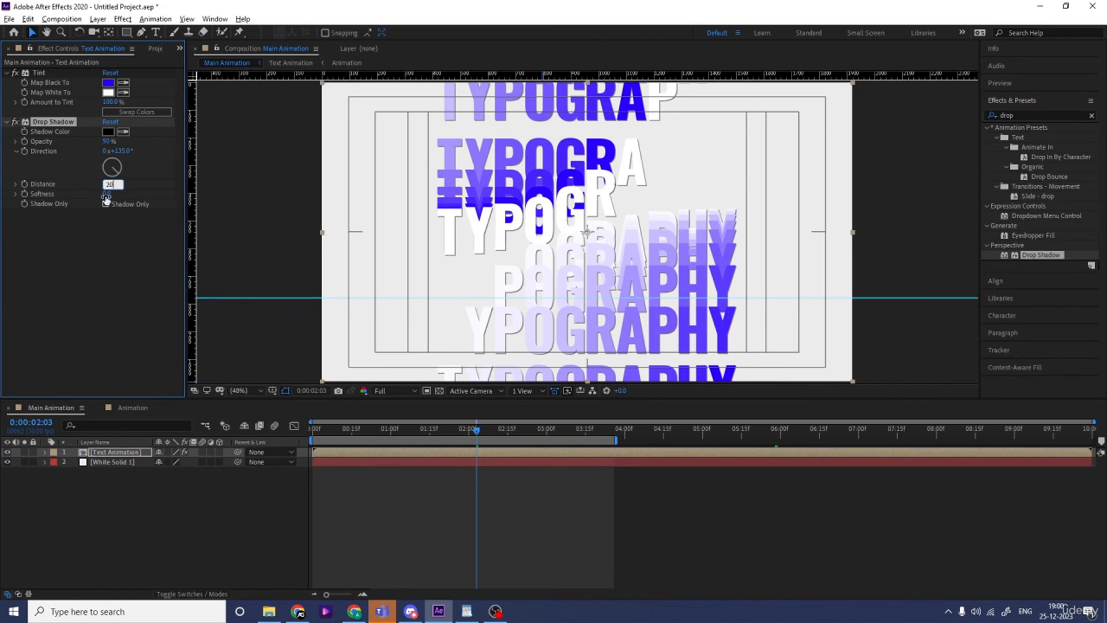
key("Return")
type("200")
key("Return")
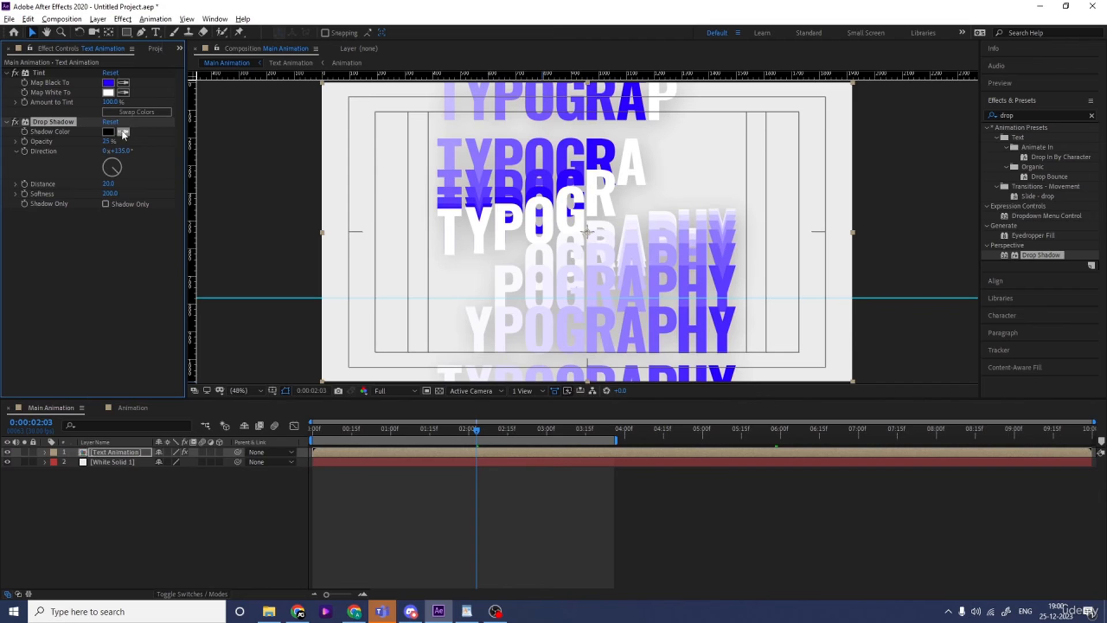
Change the Drop Shadow color to a muted blue around 41679D and preview the animation
left_click(108, 132)
left_click(297, 308)
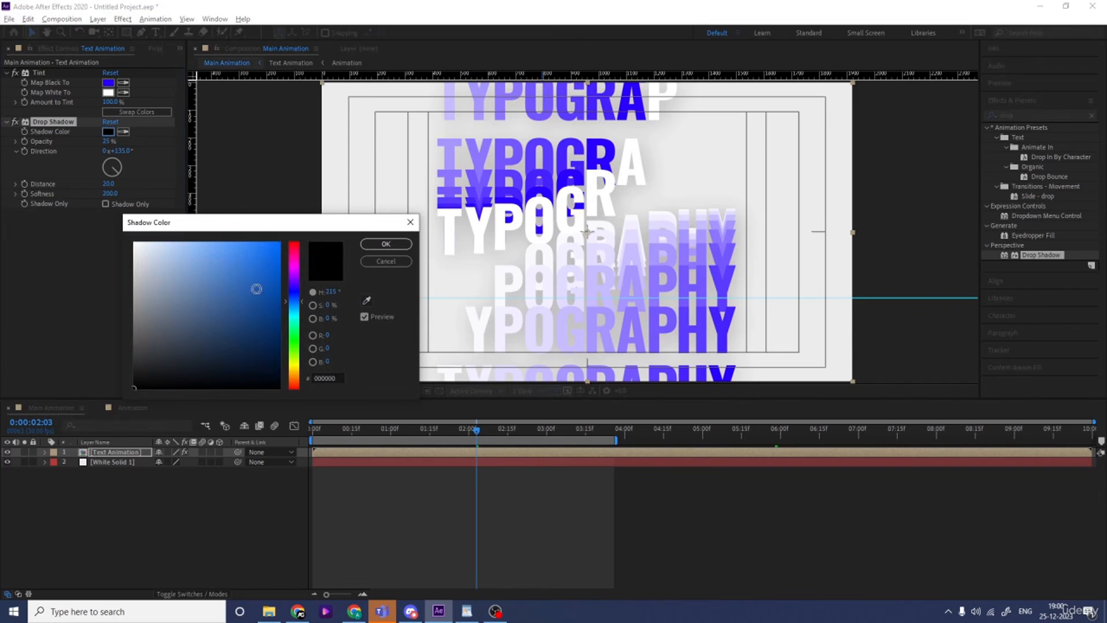
left_click(239, 287)
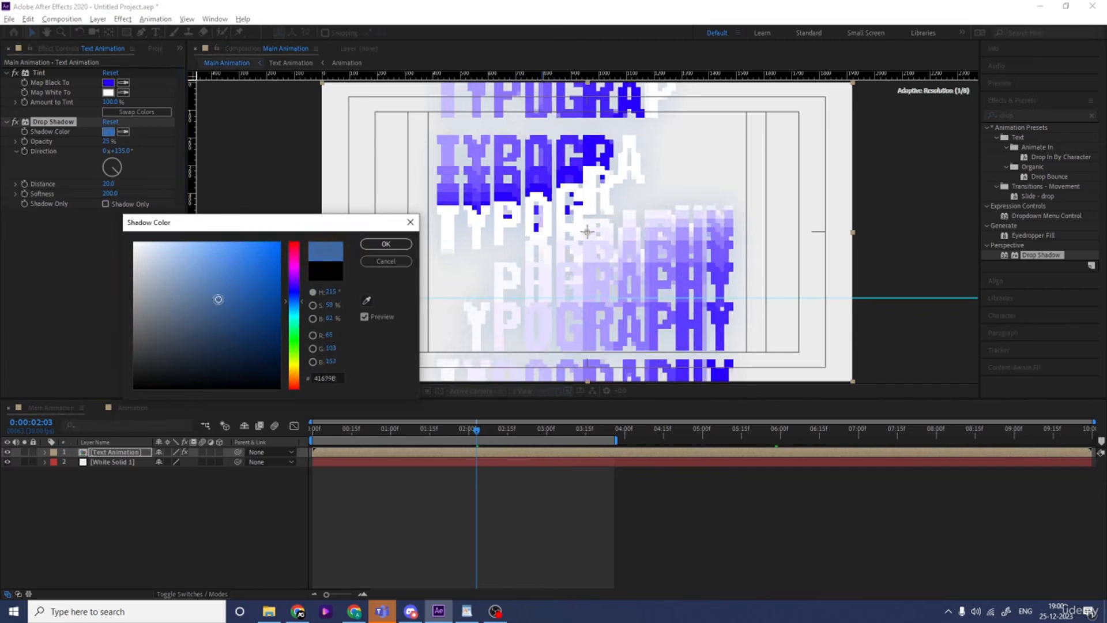
key("Return")
key("space")
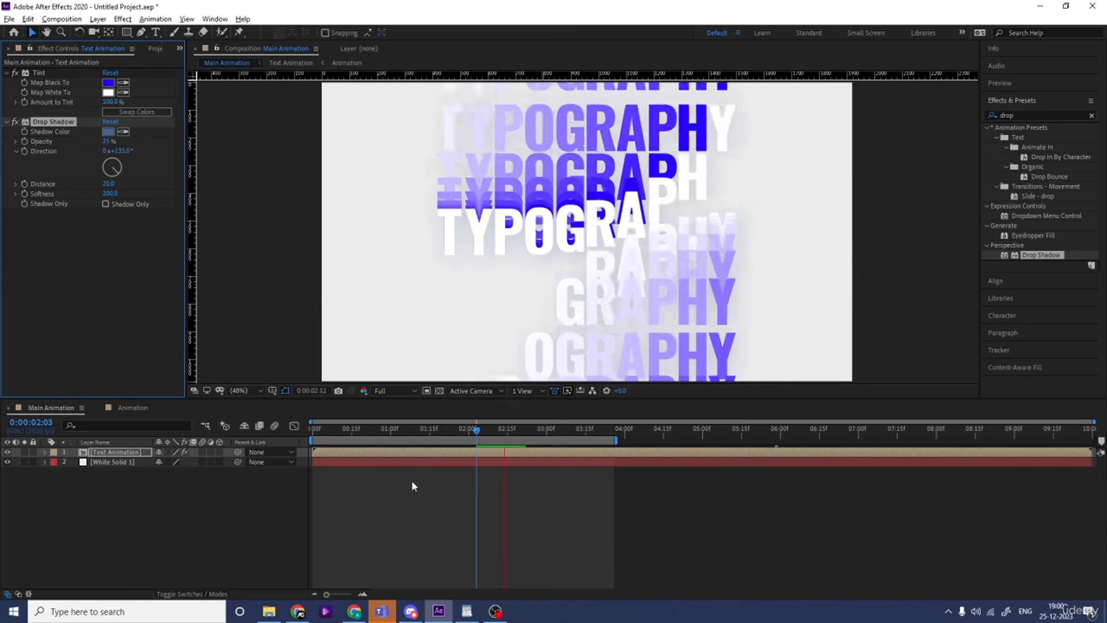